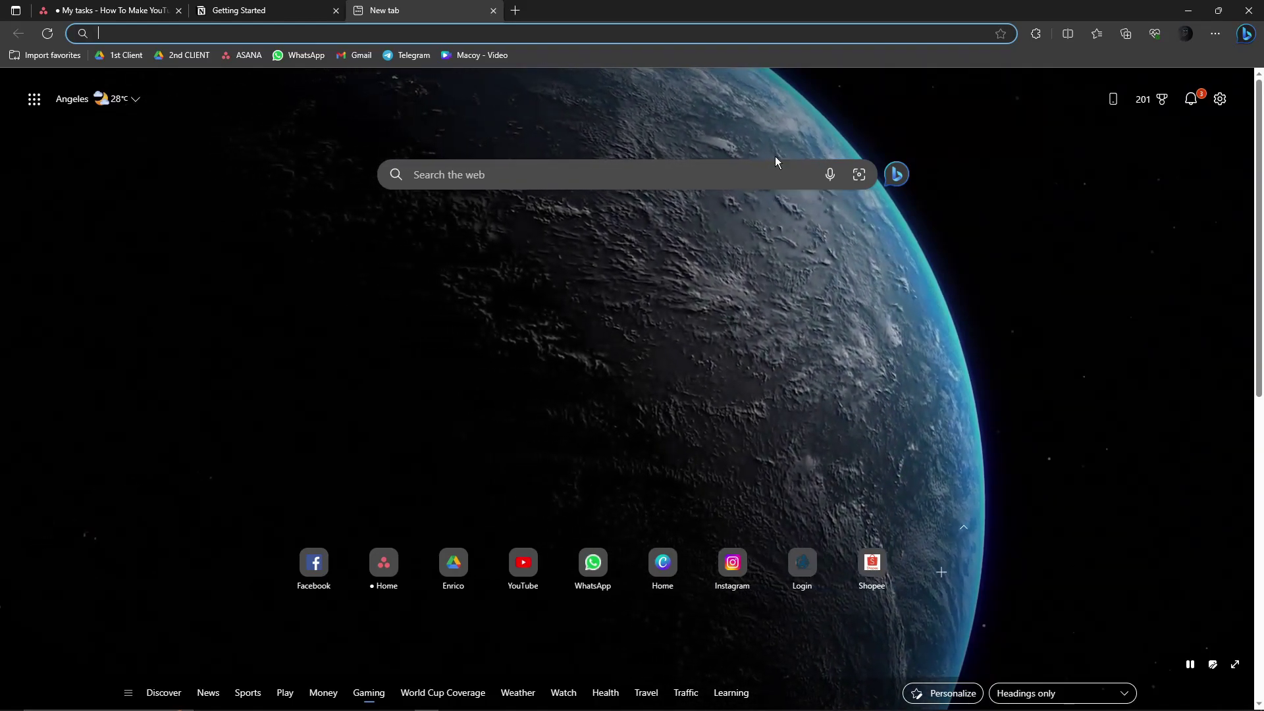
Close the blank new browser tab
{"action": "left_click", "coordinate": [493, 12]}
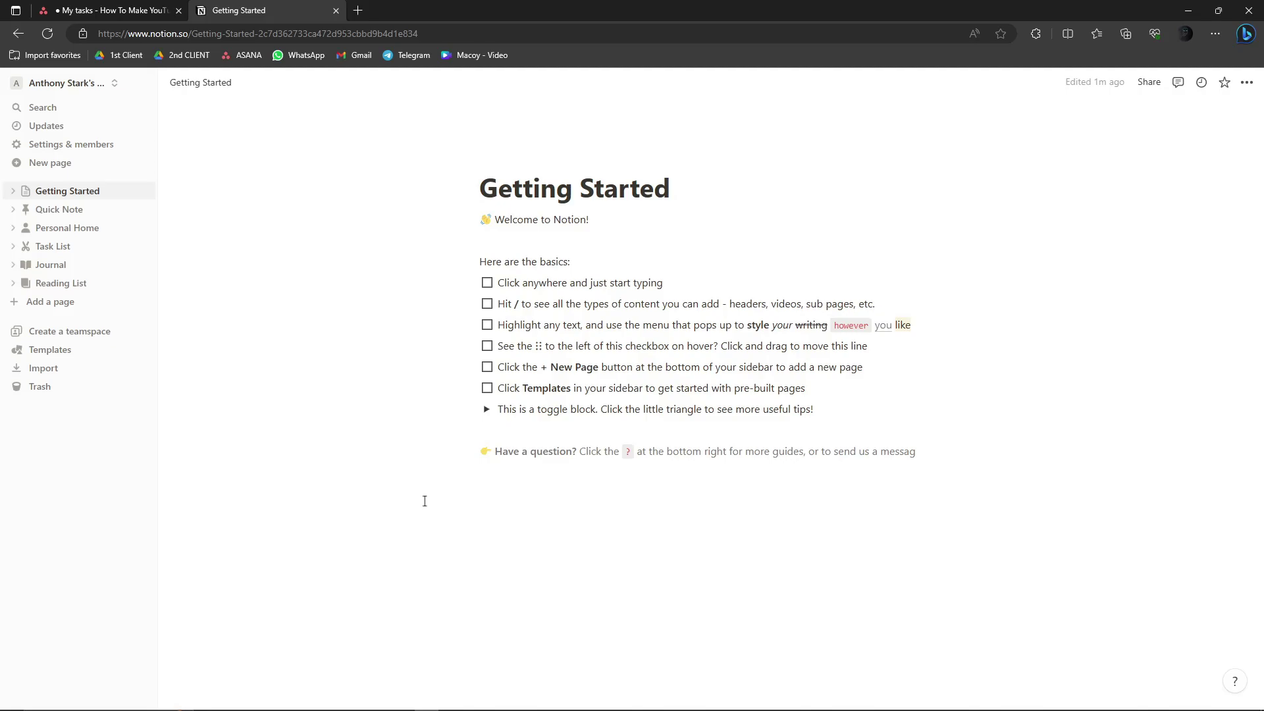
Open Notepad, enlarge and reposition its empty window over the page, and close it
{"action": "left_click", "coordinate": [114, 702]}
{"action": "type", "text": "notepad"}
{"action": "key", "text": "Return"}
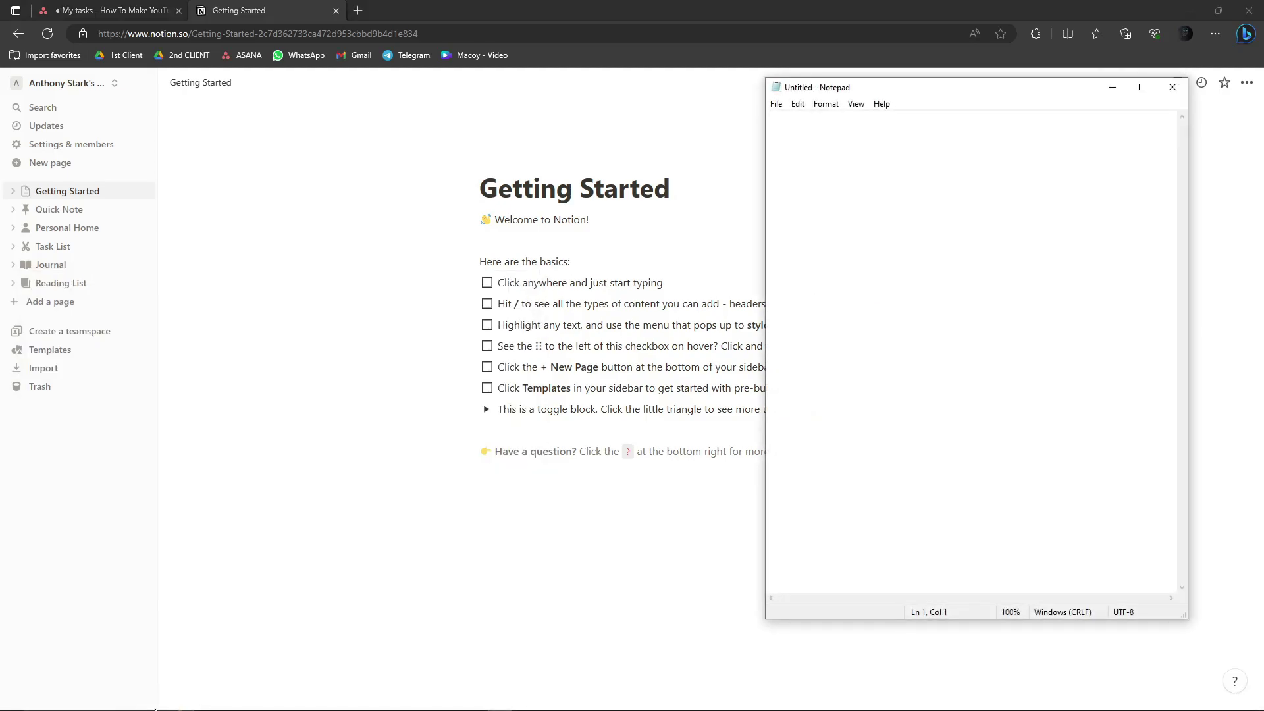
{"action": "left_click_drag", "start_coordinate": [994, 93], "coordinate": [429, 54]}
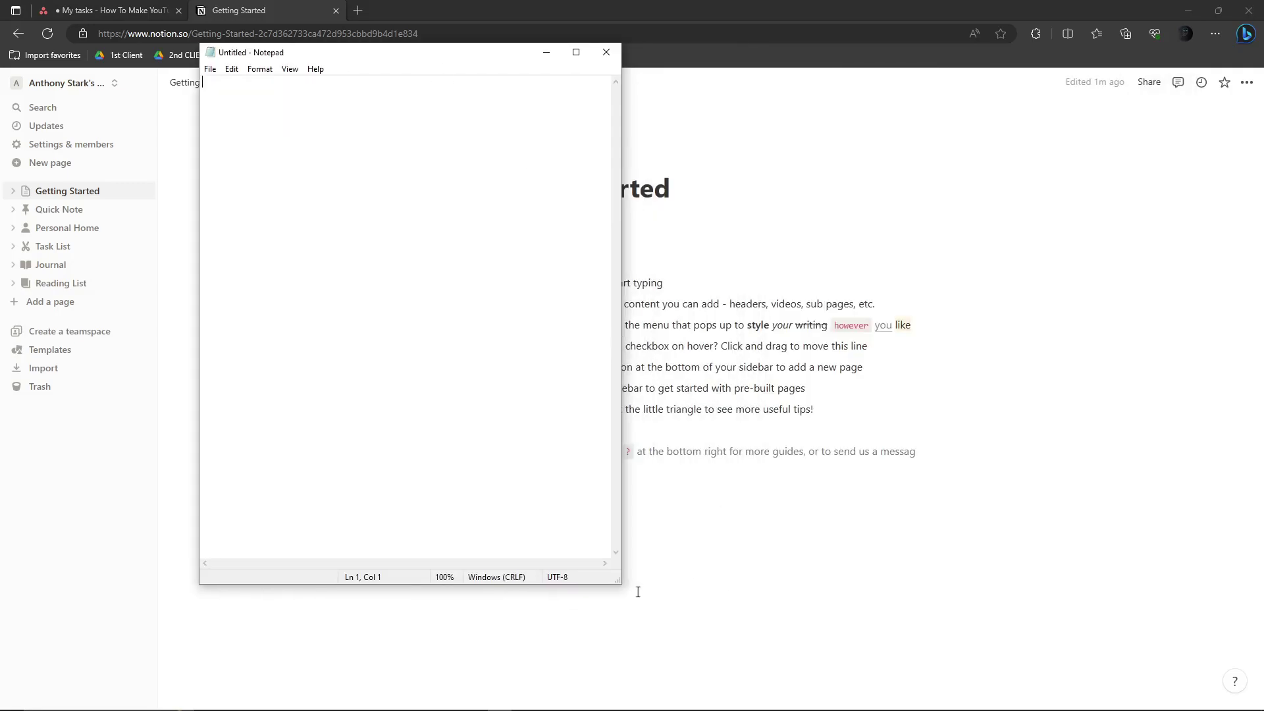
{"action": "left_click_drag", "start_coordinate": [671, 594], "coordinate": [949, 618]}
{"action": "left_click_drag", "start_coordinate": [420, 62], "coordinate": [611, 99]}
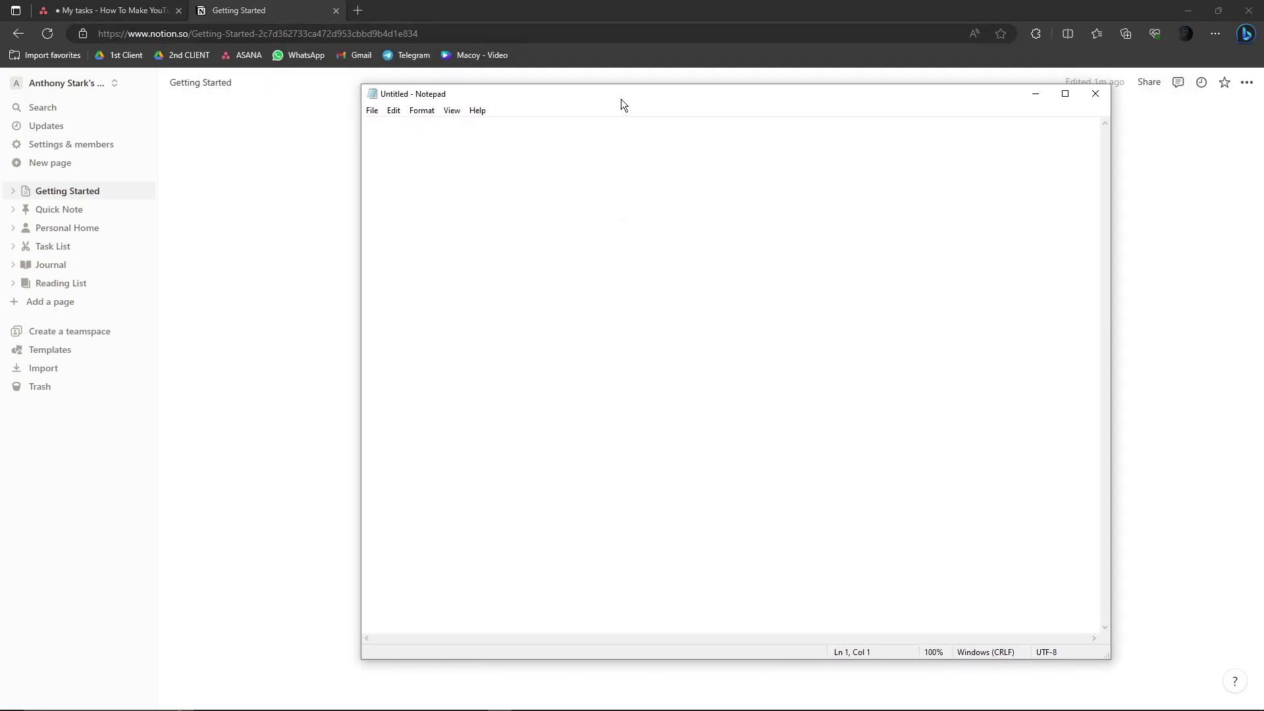
{"action": "left_click", "coordinate": [1088, 90]}
{"action": "left_click", "coordinate": [112, 702]}
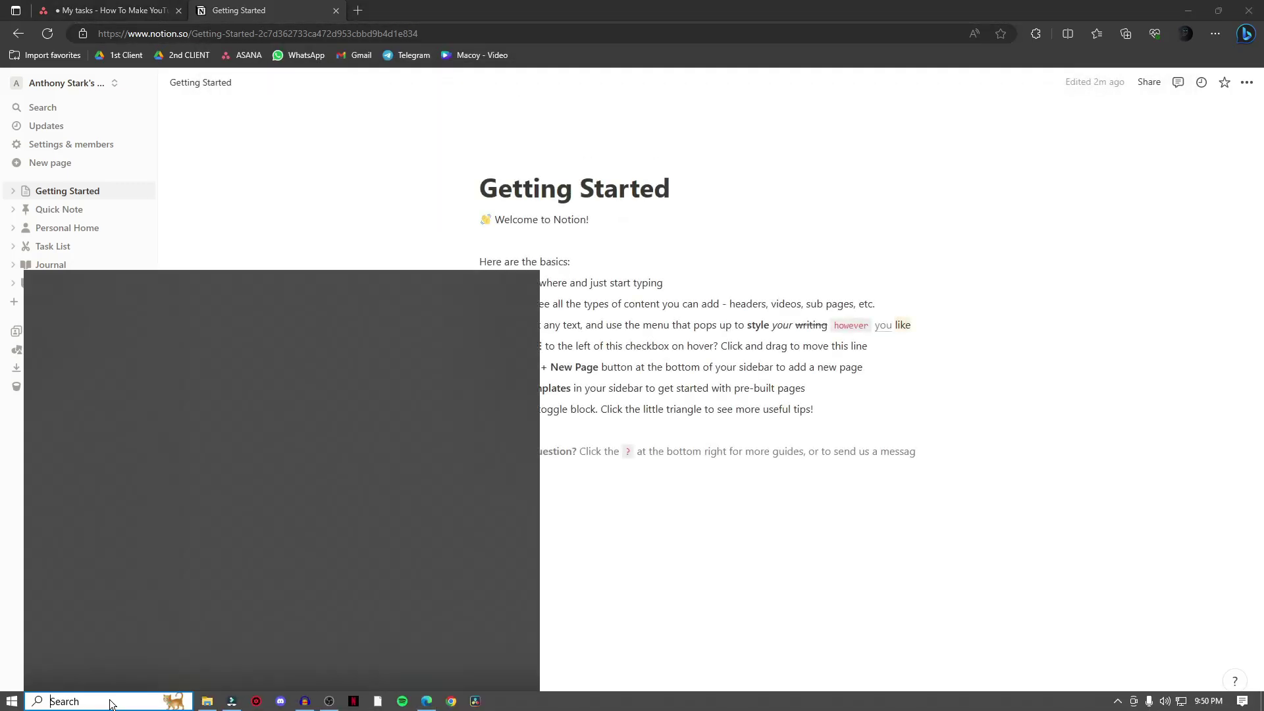
{"action": "type", "text": "notes"}
{"action": "key", "text": "BackSpace"}
{"action": "key", "text": "BackSpace"}
{"action": "key", "text": "BackSpace"}
{"action": "key", "text": "BackSpace"}
{"action": "key", "text": "BackSpace"}
{"action": "left_click", "coordinate": [859, 533]}
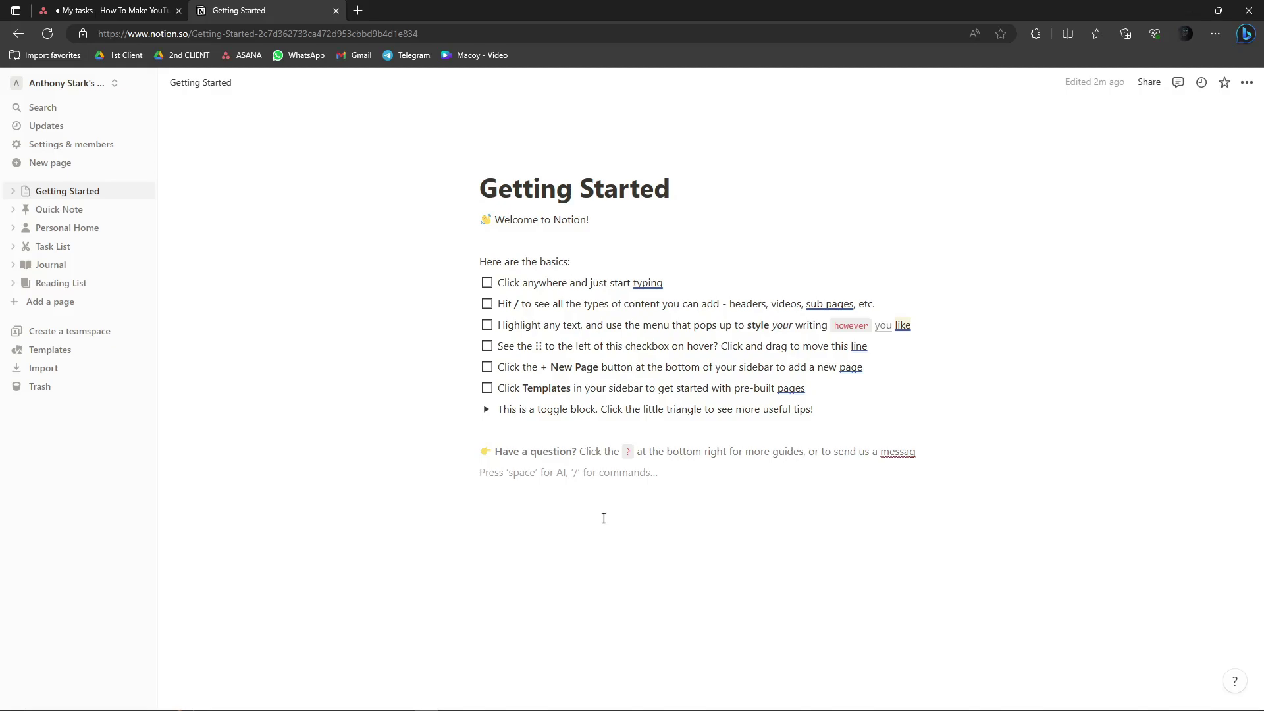
{"action": "mouse_move", "coordinate": [416, 709]}
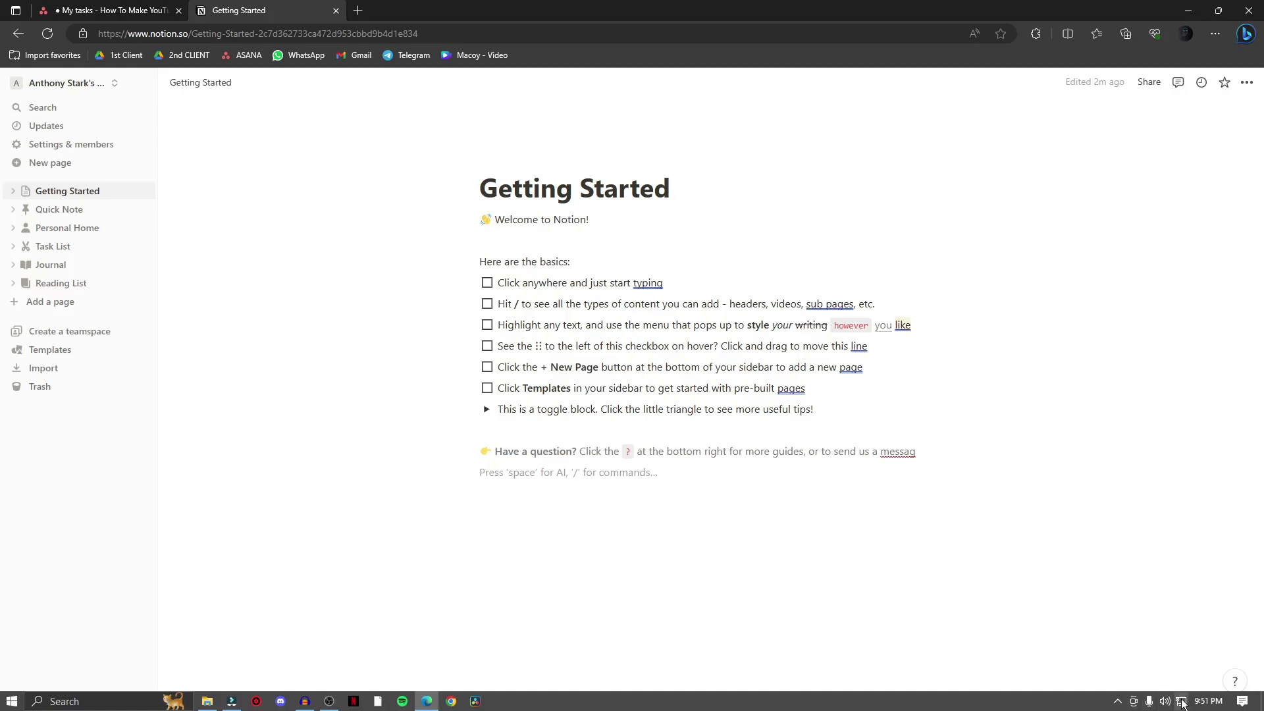
{"action": "left_click", "coordinate": [1182, 701]}
{"action": "left_click", "coordinate": [757, 559]}
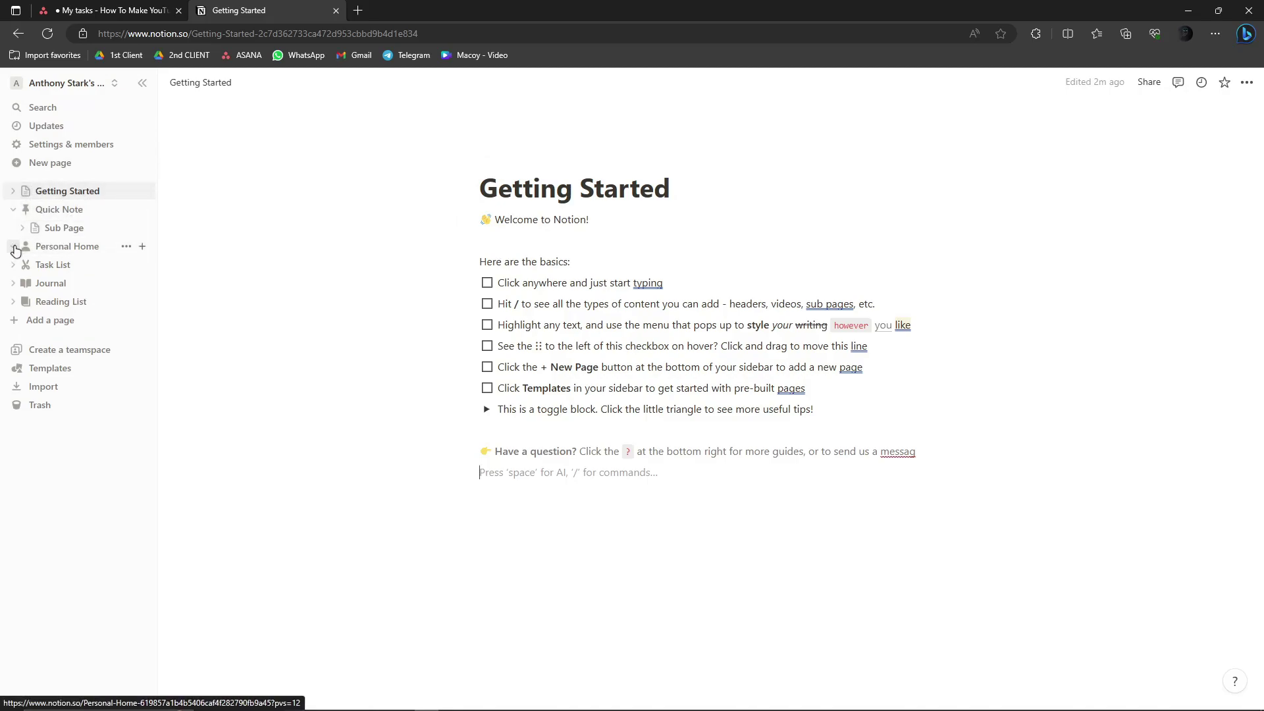
Expand the Personal Home, Getting Started, Task List, Journal and Reading List pages to view their contents
{"action": "left_click", "coordinate": [12, 247]}
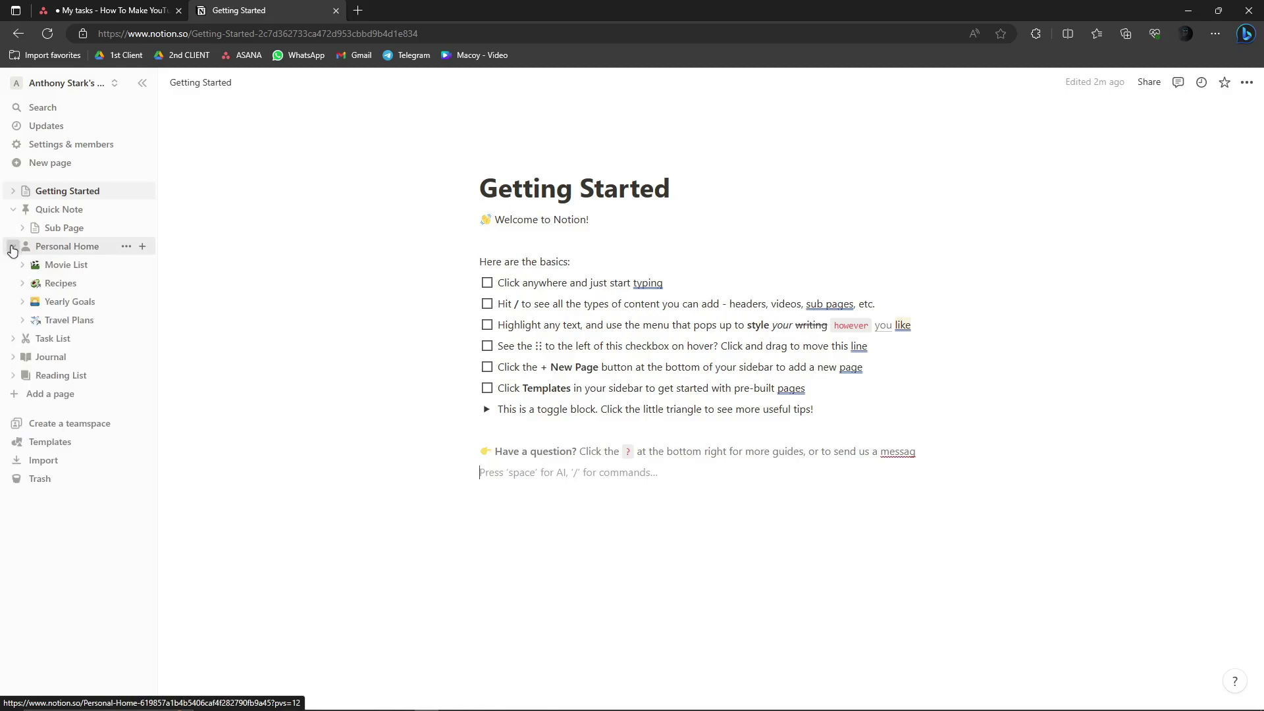
{"action": "left_click", "coordinate": [13, 192]}
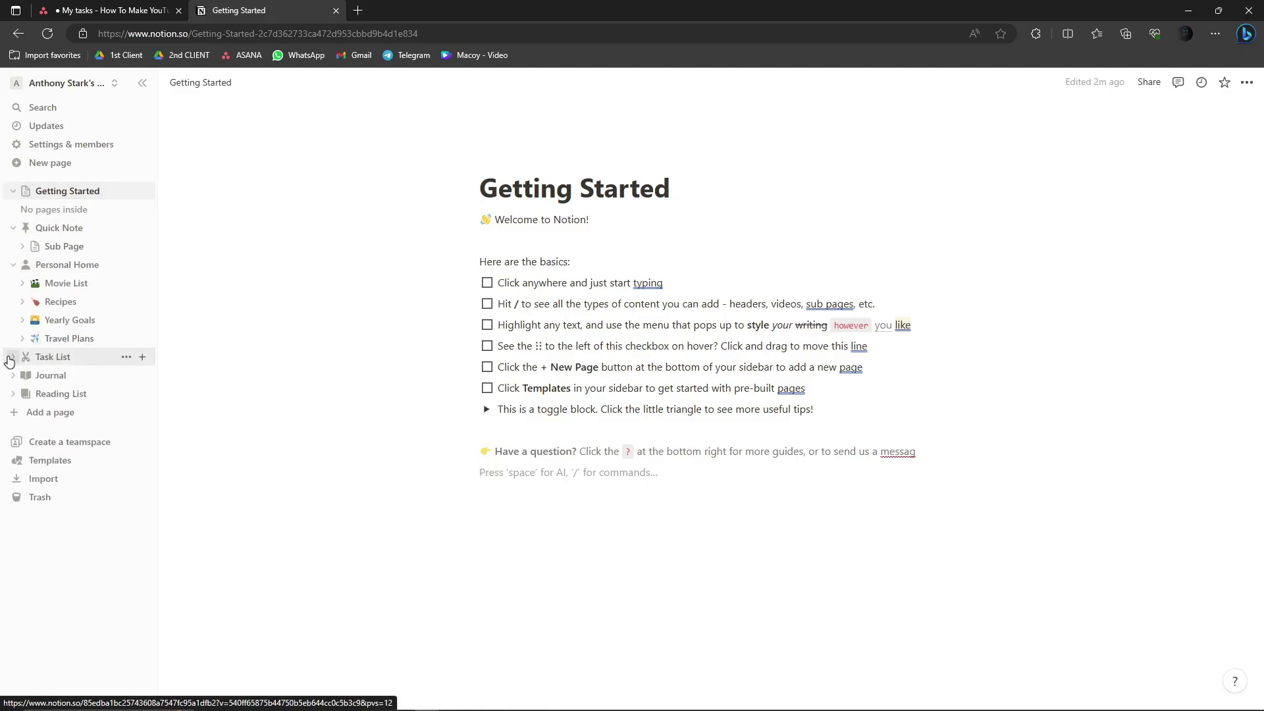
{"action": "left_click", "coordinate": [13, 356]}
{"action": "left_click", "coordinate": [12, 394]}
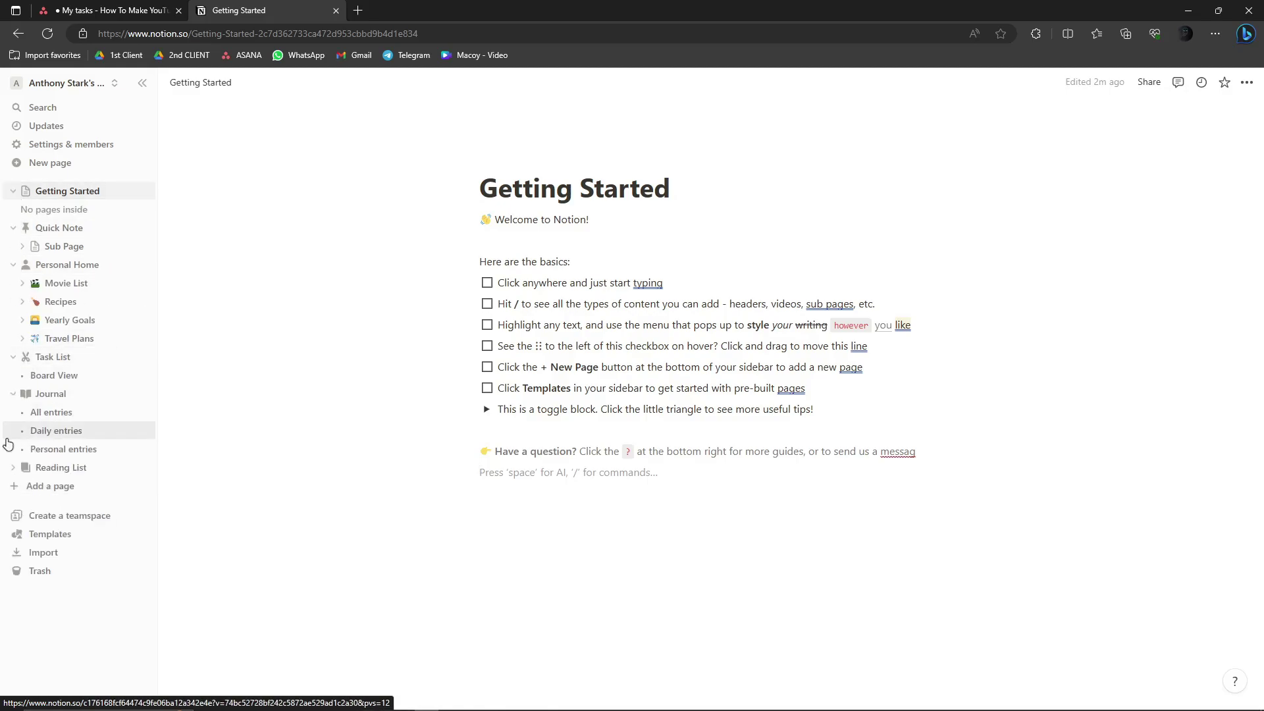
{"action": "left_click", "coordinate": [13, 468]}
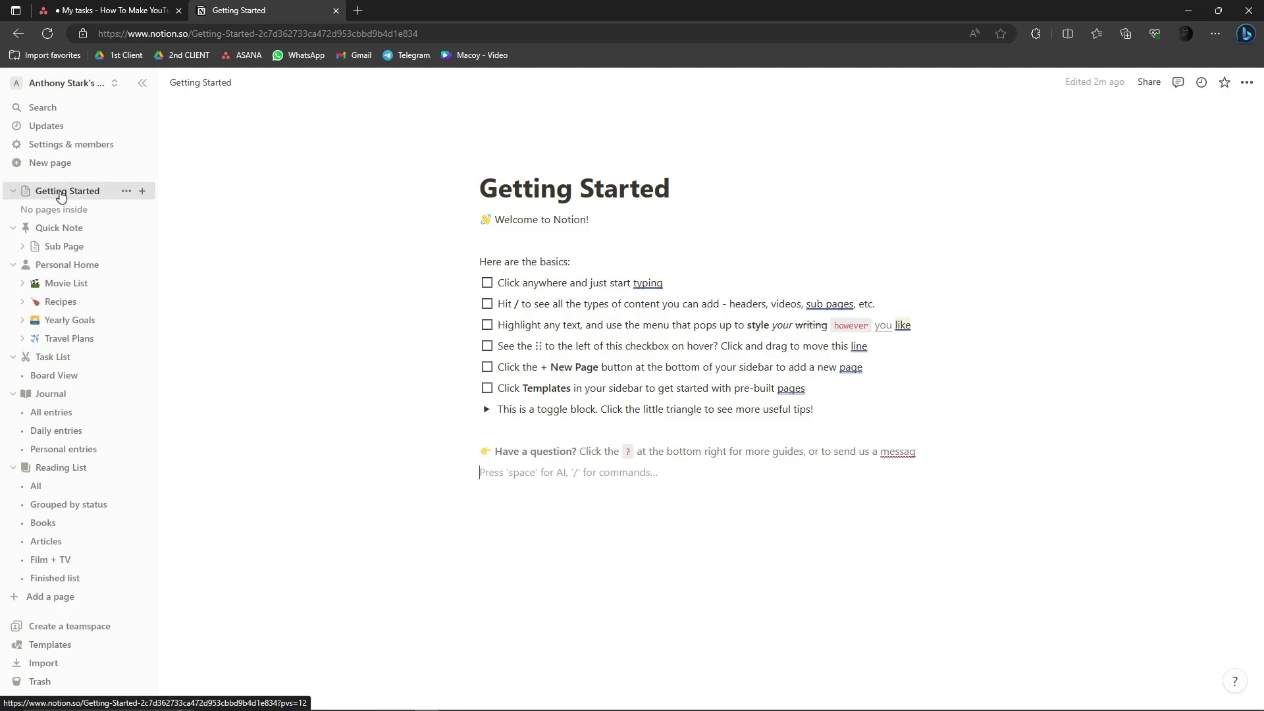
Tick off the "Click anywhere and just start typing" item on the Getting Started page
{"action": "left_click_drag", "start_coordinate": [500, 283], "coordinate": [664, 283]}
{"action": "left_click", "coordinate": [487, 288]}
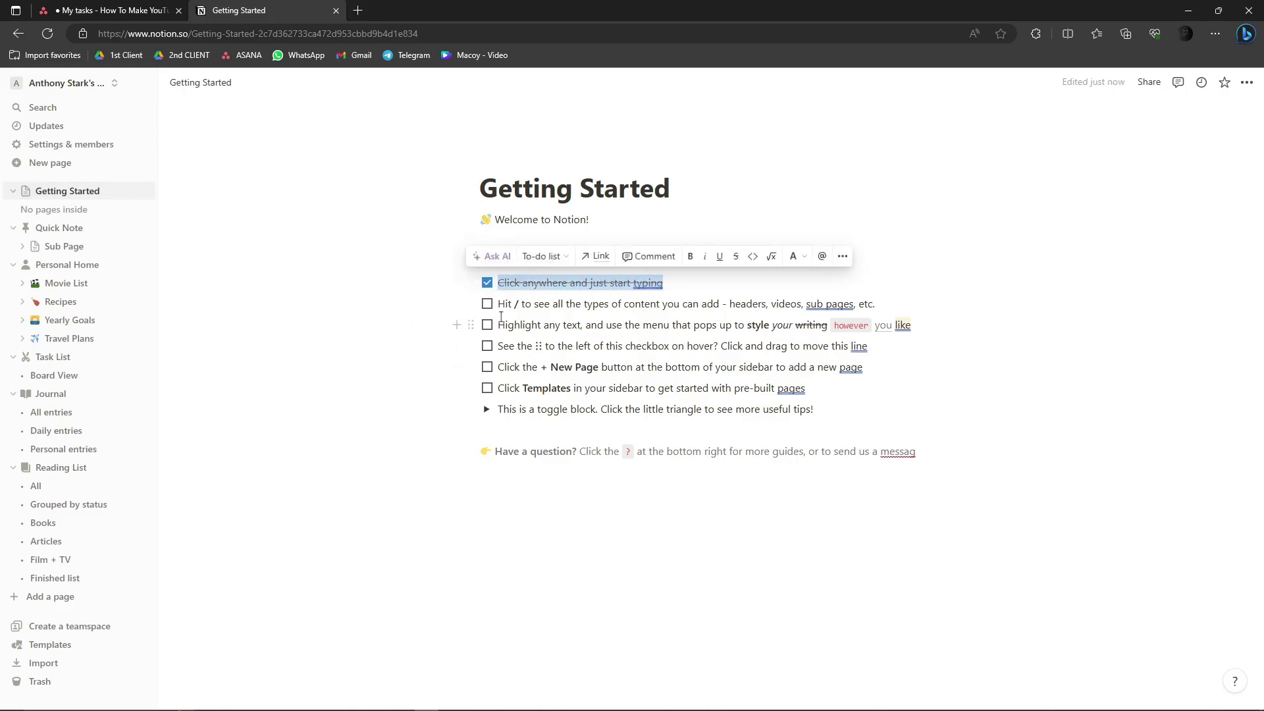
Browse the available block types and insert a to-do list block below the last line of the Getting Started page
{"action": "double_click", "coordinate": [518, 305]}
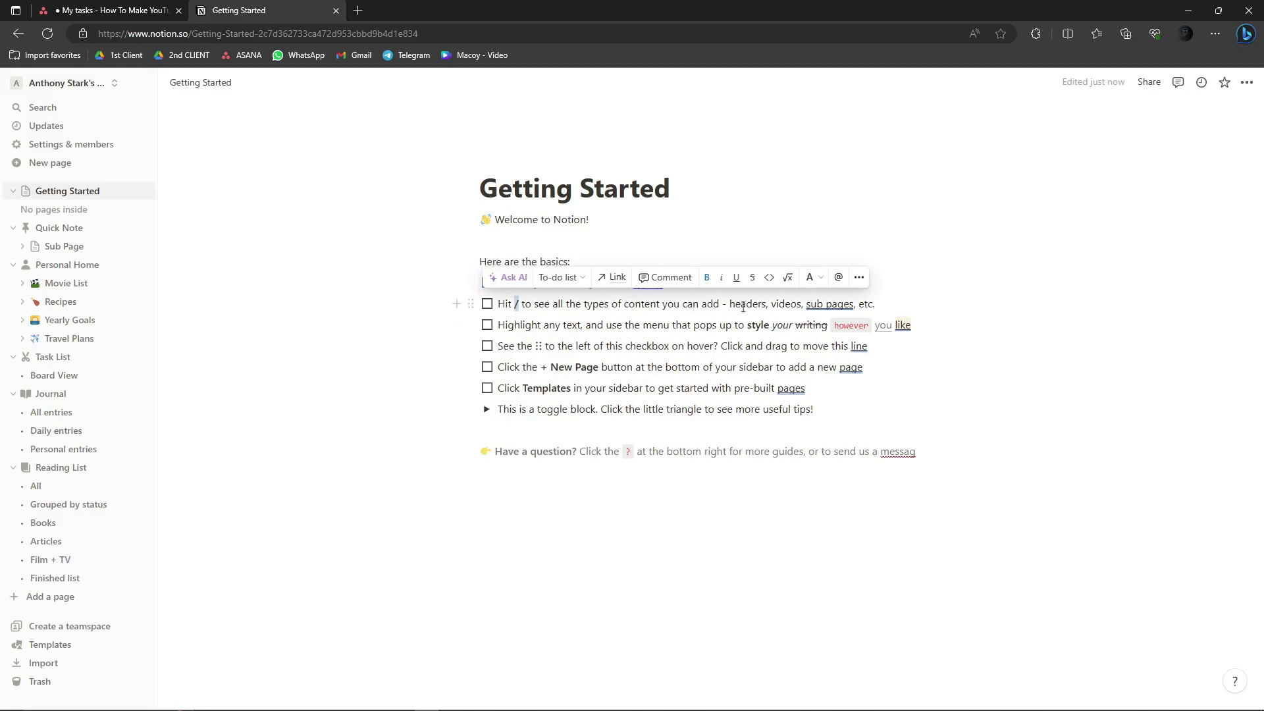
{"action": "left_click", "coordinate": [704, 515]}
{"action": "type", "text": "//"}
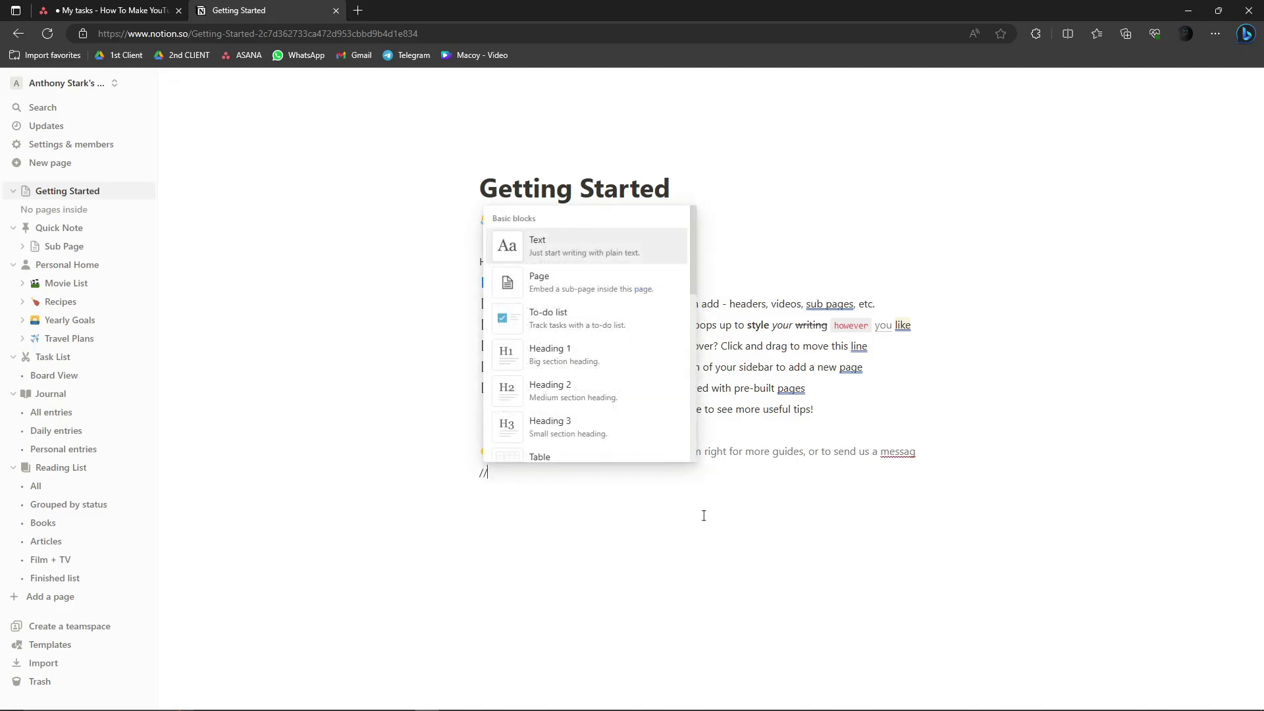
{"action": "key", "text": "BackSpace"}
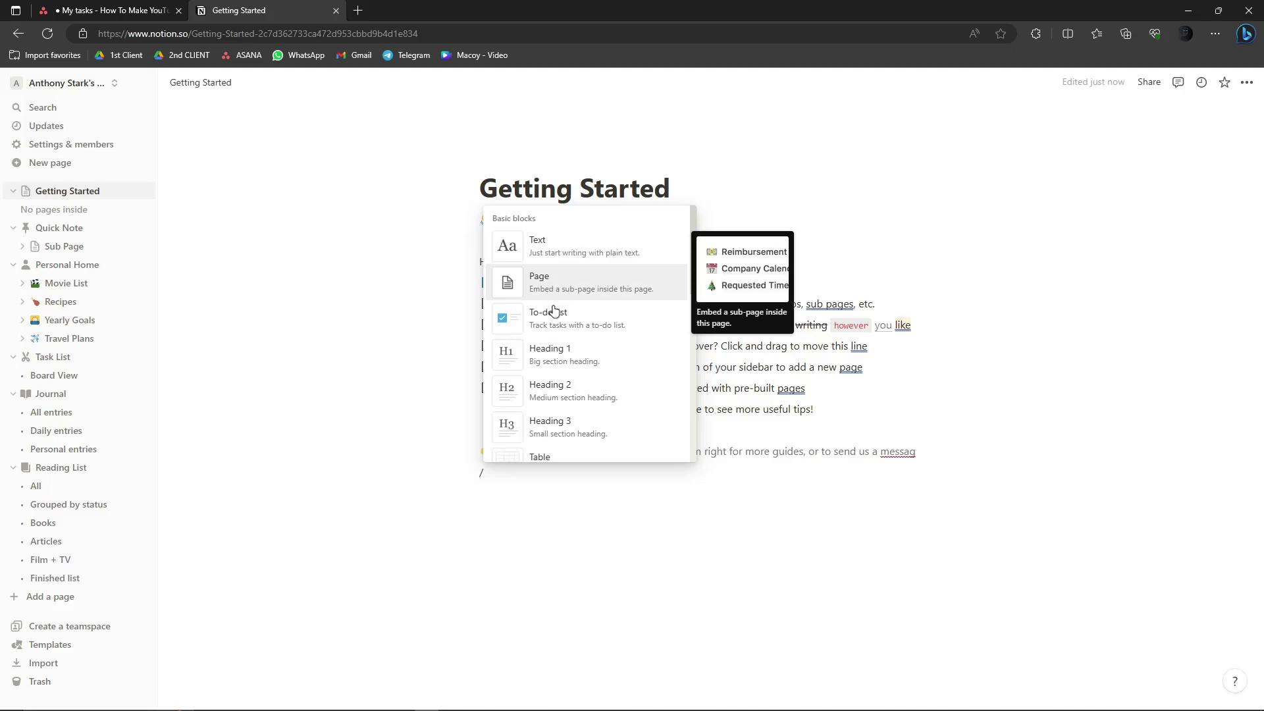
{"action": "scroll", "coordinate": [556, 333], "scroll_direction": "down", "scroll_amount": 2}
{"action": "scroll", "coordinate": [555, 375], "scroll_direction": "down", "scroll_amount": 5}
{"action": "mouse_move", "coordinate": [576, 416]}
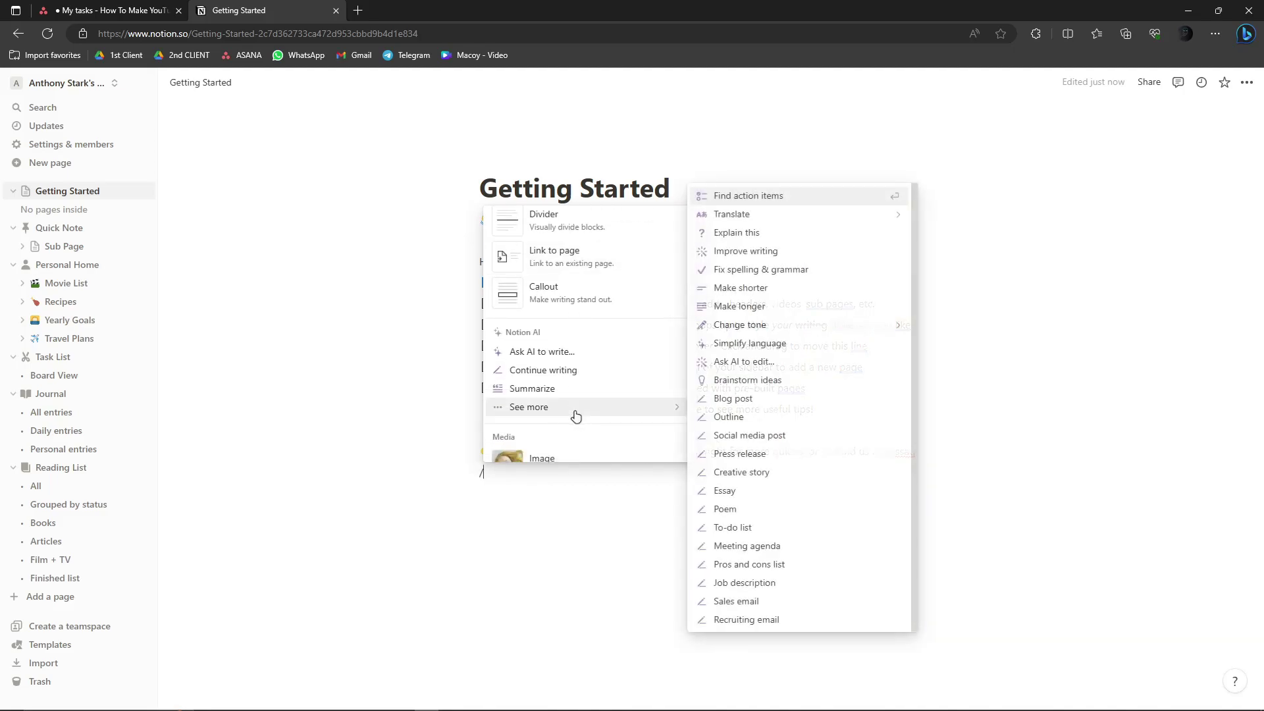
{"action": "scroll", "coordinate": [527, 329], "scroll_direction": "up", "scroll_amount": 7}
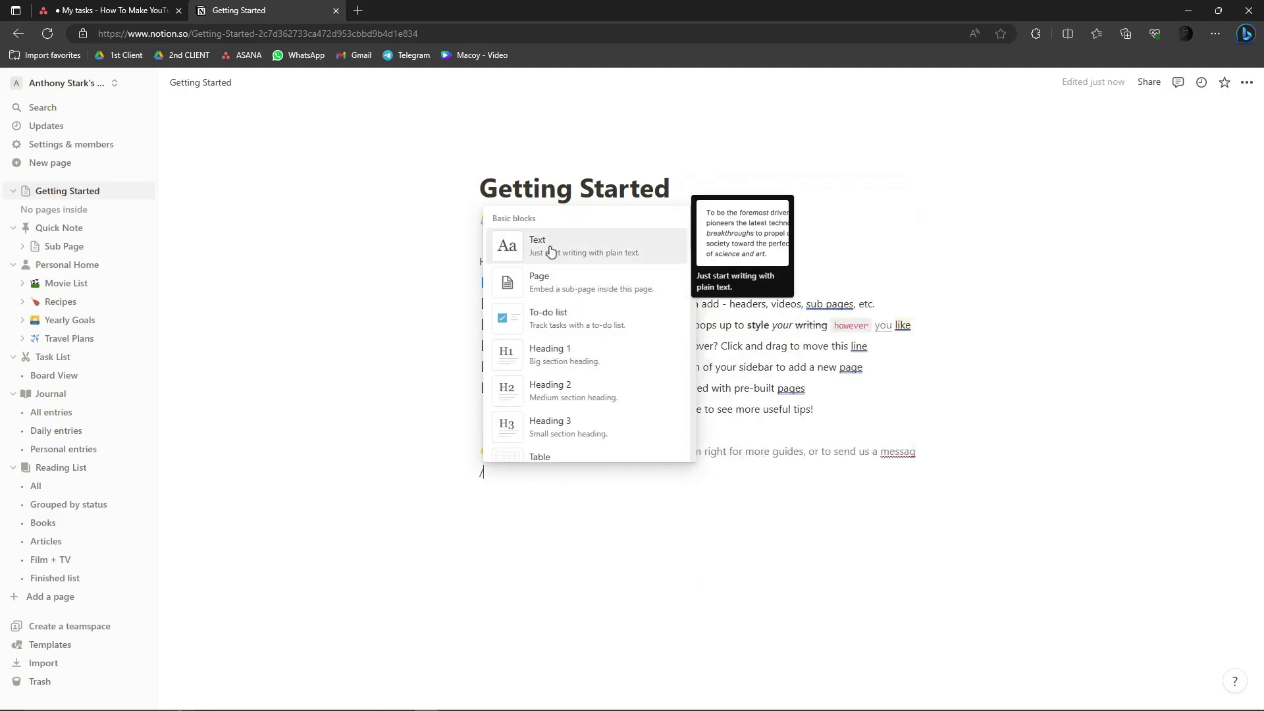
{"action": "left_click", "coordinate": [553, 332]}
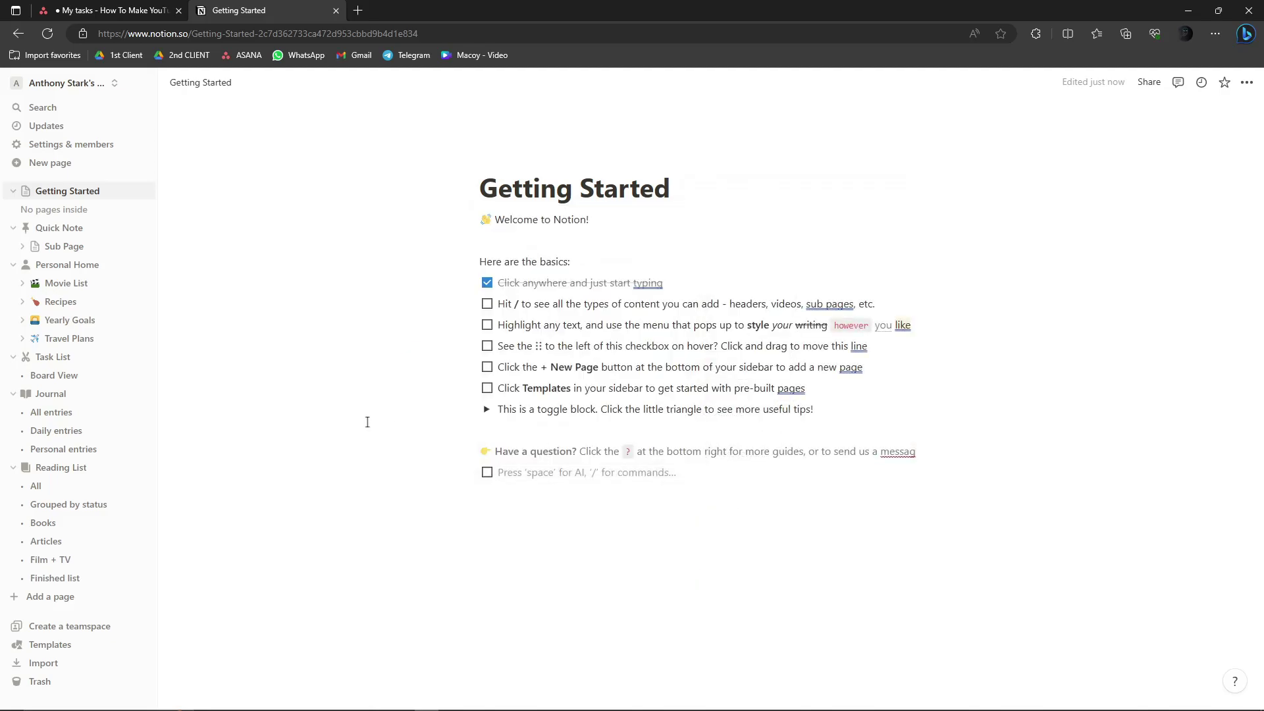
Write the to-do items "Grocery shopping at 10:30 in the morning" and "Pick up the car"
{"action": "type", "text": "G"}
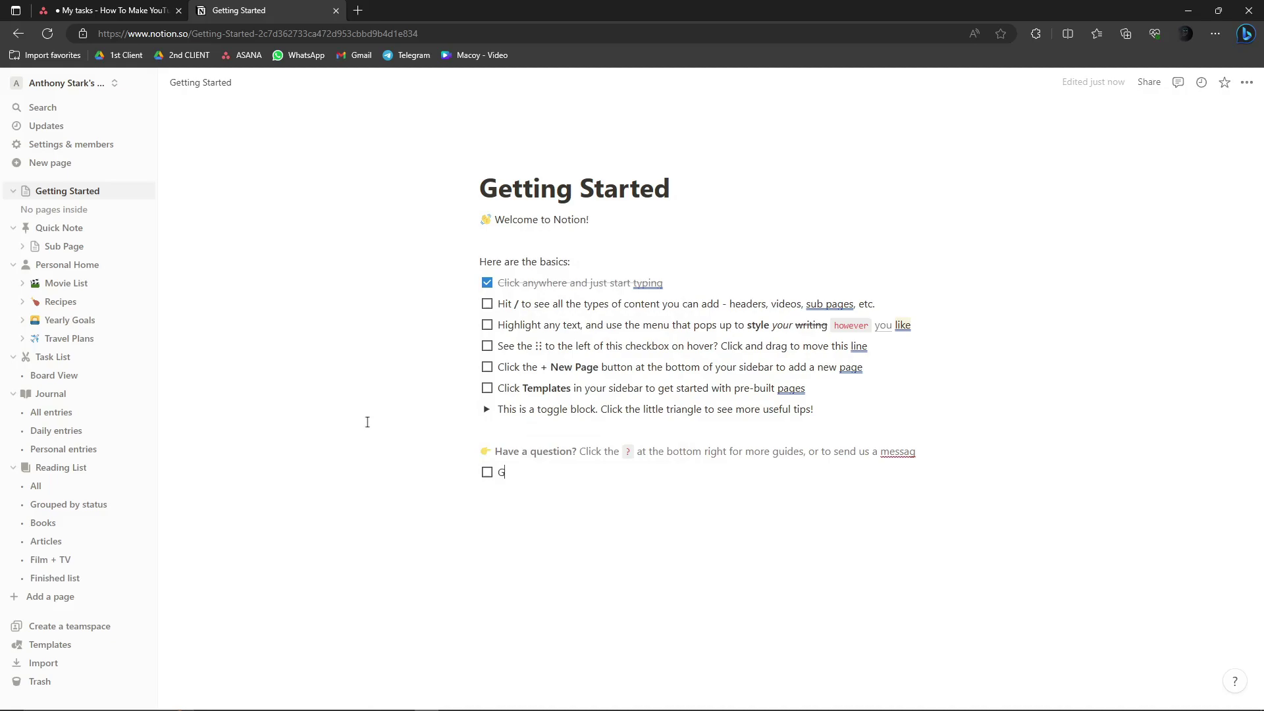
{"action": "type", "text": "rocery shopping at 1"}
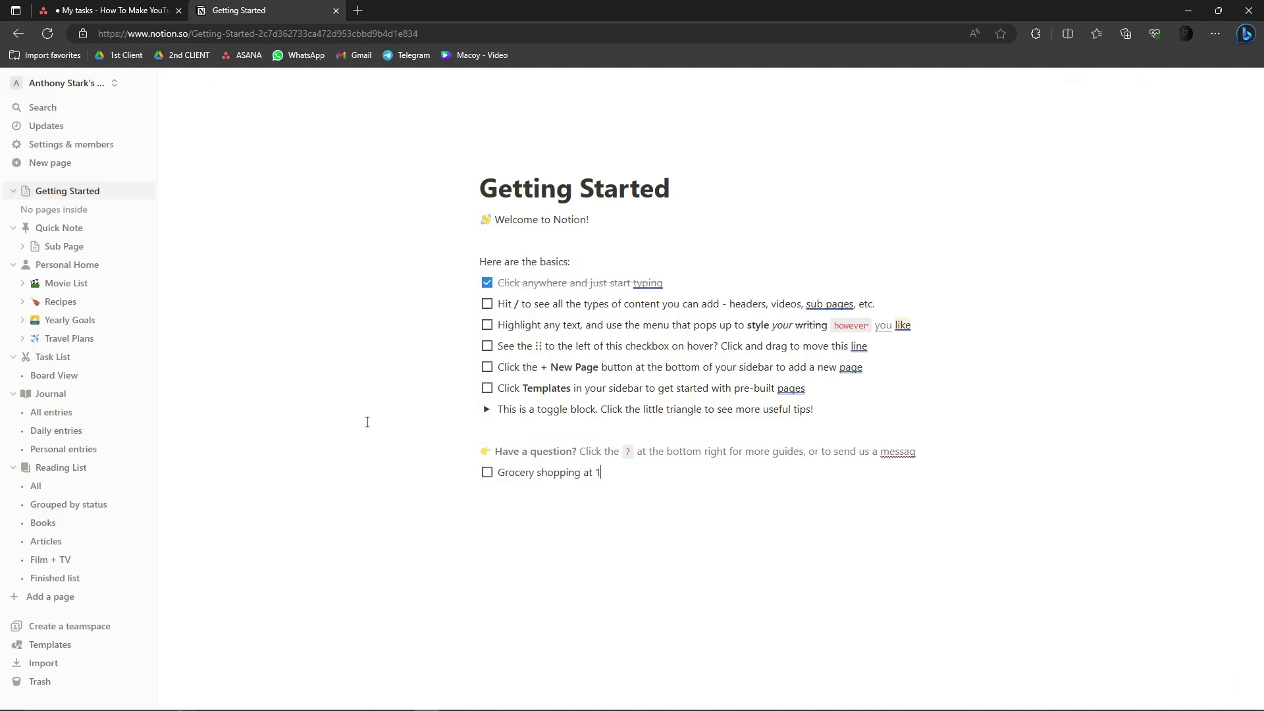
{"action": "type", "text": "3"}
{"action": "type", "text": "0:30 in the mor"}
{"action": "type", "text": "ning"}
{"action": "key", "text": "Return"}
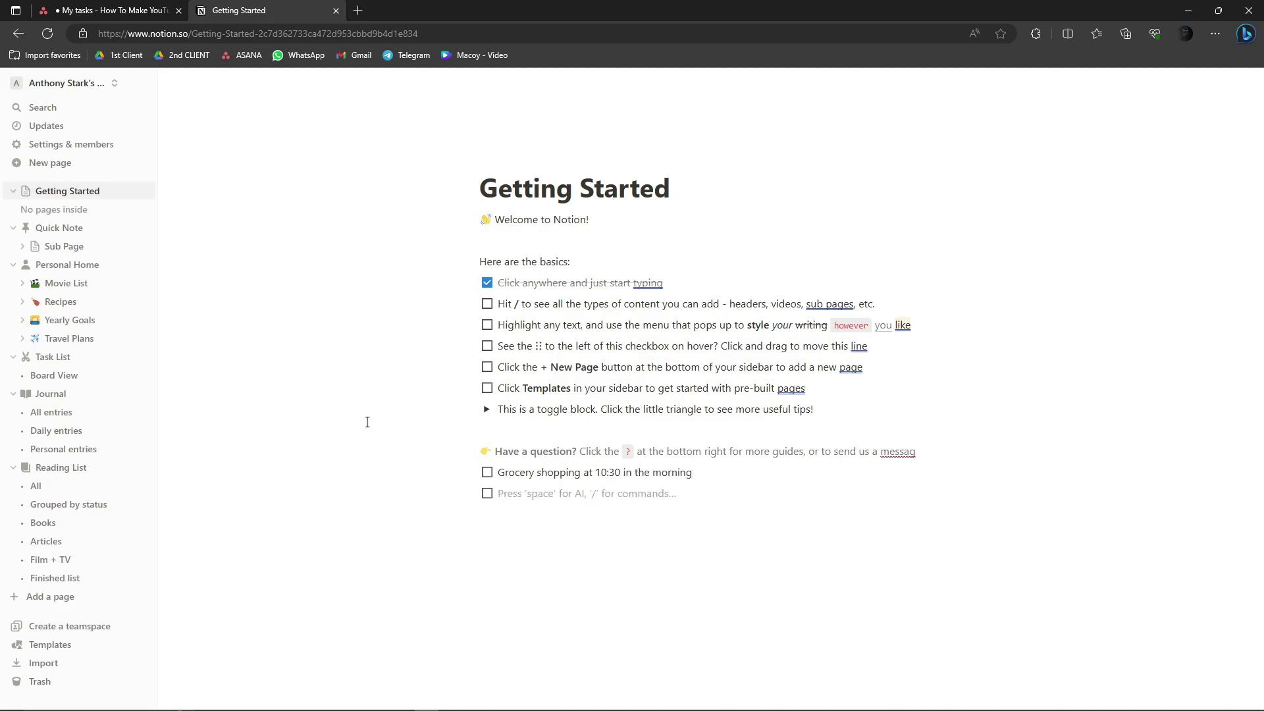
{"action": "type", "text": "Pick up the car"}
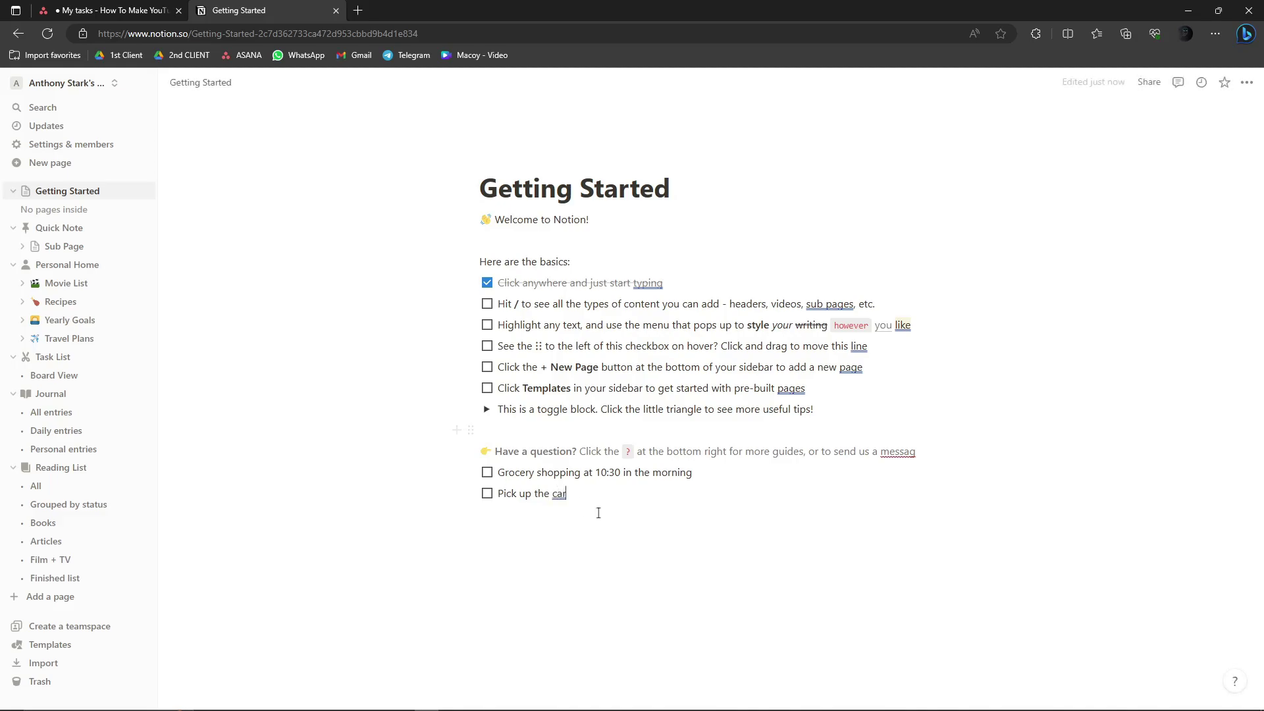
Tick off the "Hit / to see all the types of content" item and end both new to-do items with a period
{"action": "left_click", "coordinate": [487, 304]}
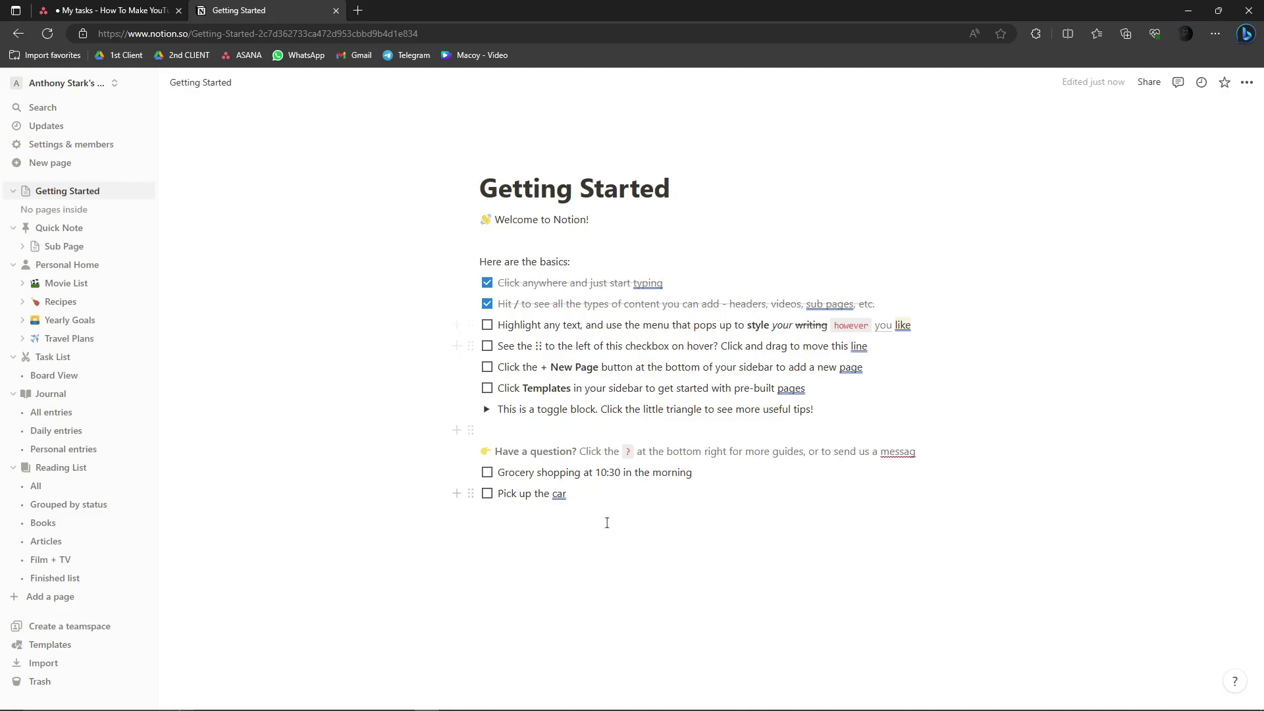
{"action": "type", "text": "."}
{"action": "left_click", "coordinate": [702, 479]}
{"action": "type", "text": "."}
Make the word "car" bold in the "Pick up the car." item
{"action": "mouse_move", "coordinate": [536, 473]}
{"action": "left_mouse_down"}
{"action": "mouse_move", "coordinate": [518, 473]}
{"action": "mouse_move", "coordinate": [534, 473]}
{"action": "left_mouse_up"}
{"action": "double_click", "coordinate": [559, 494]}
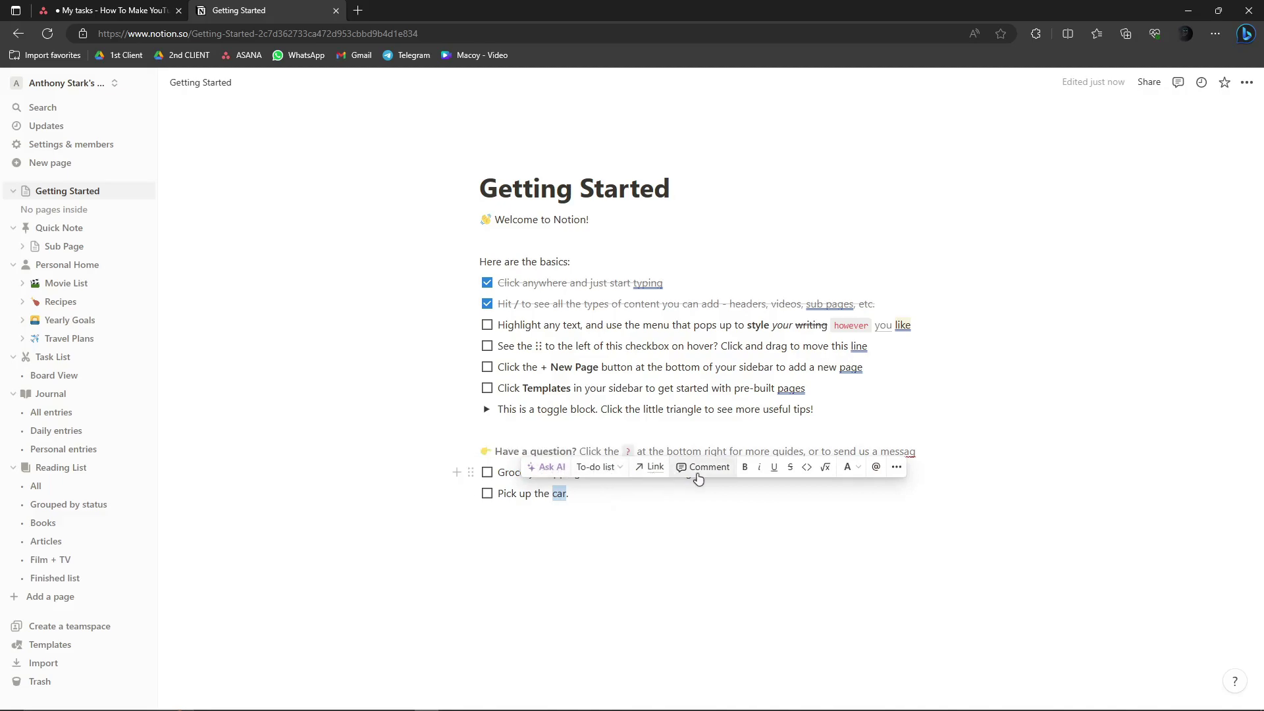
{"action": "left_click", "coordinate": [745, 468]}
Start a comment on the word "car" reading "The red car."
{"action": "left_click_drag", "start_coordinate": [552, 494], "coordinate": [567, 494]}
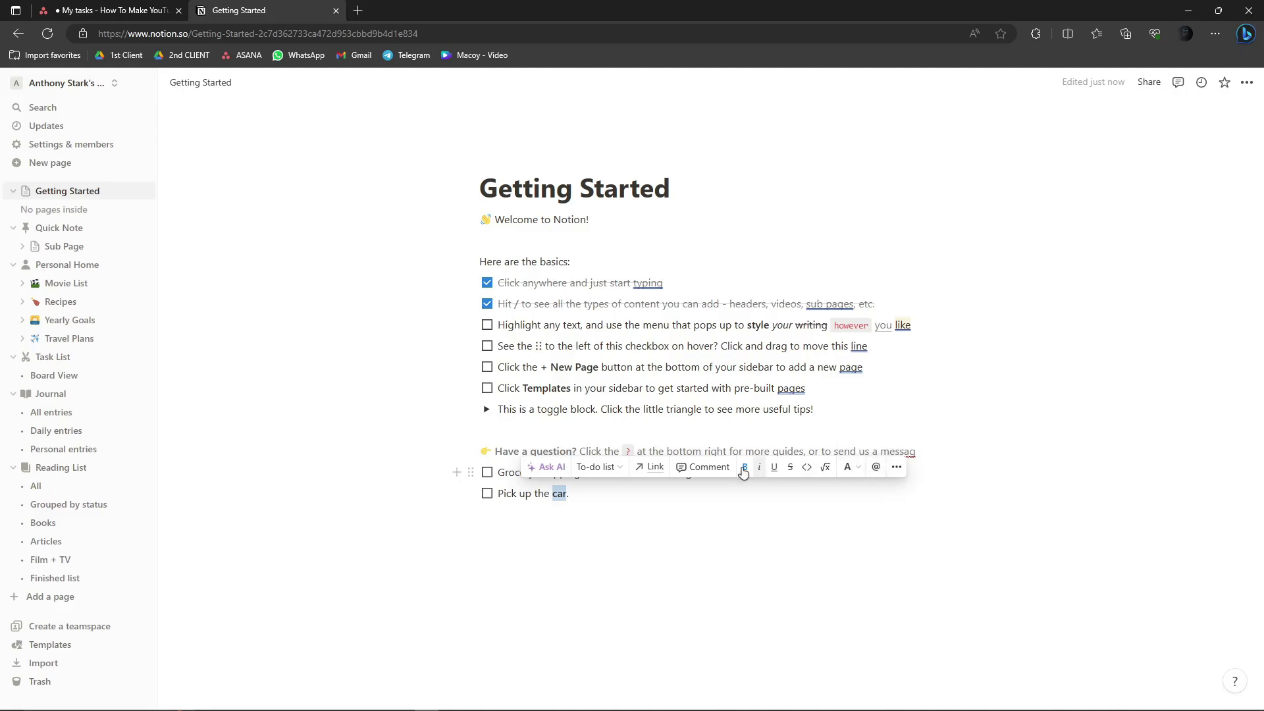
{"action": "left_click", "coordinate": [746, 531]}
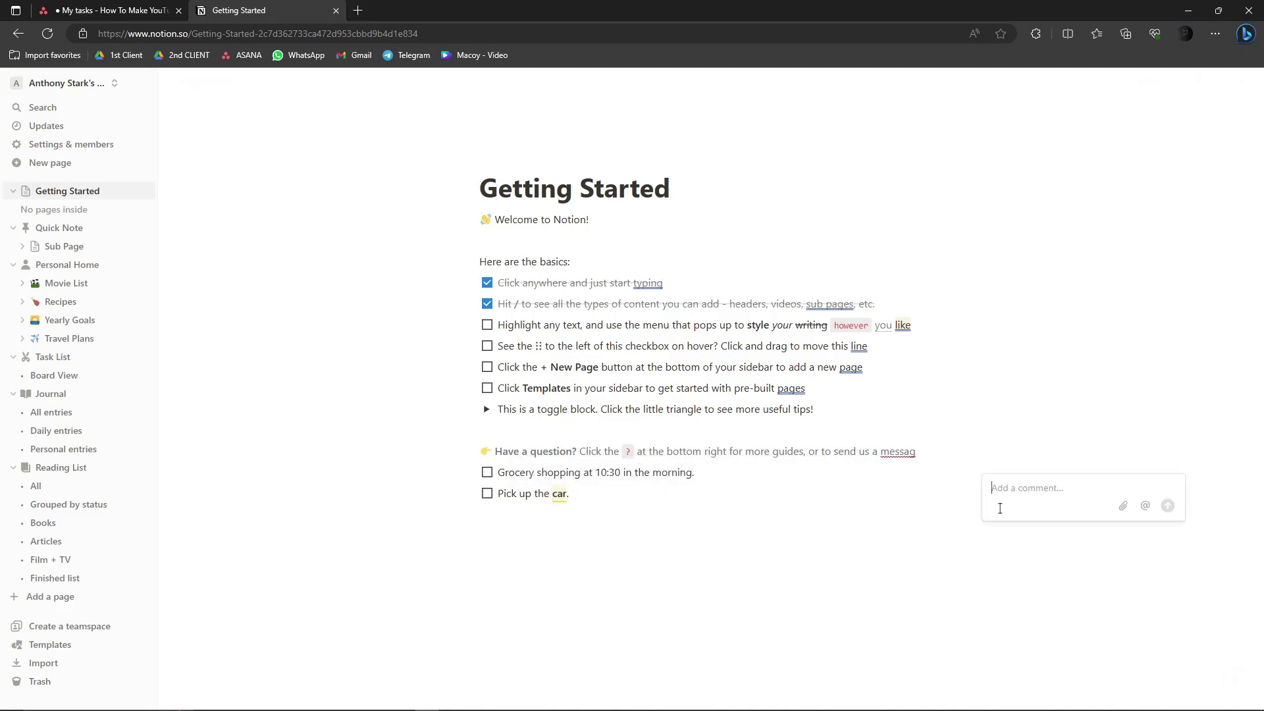
{"action": "type", "text": "The red car/"}
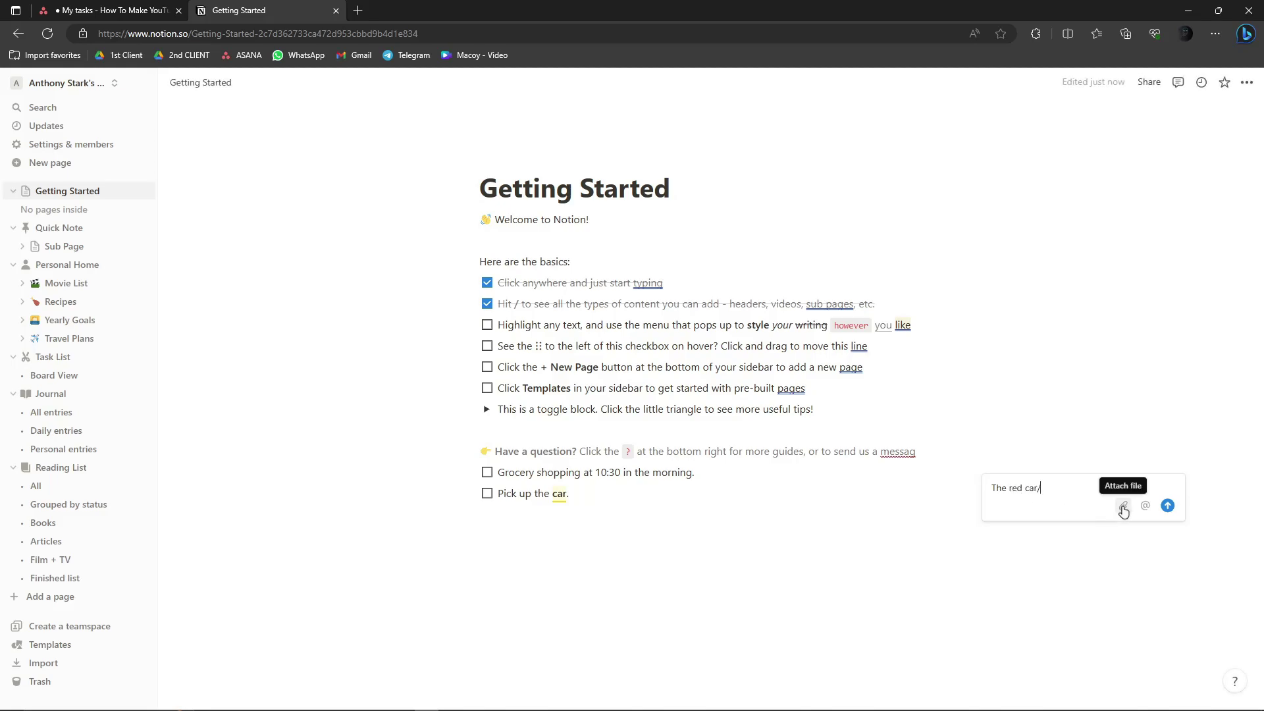
{"action": "key", "text": "BackSpace"}
{"action": "type", "text": "."}
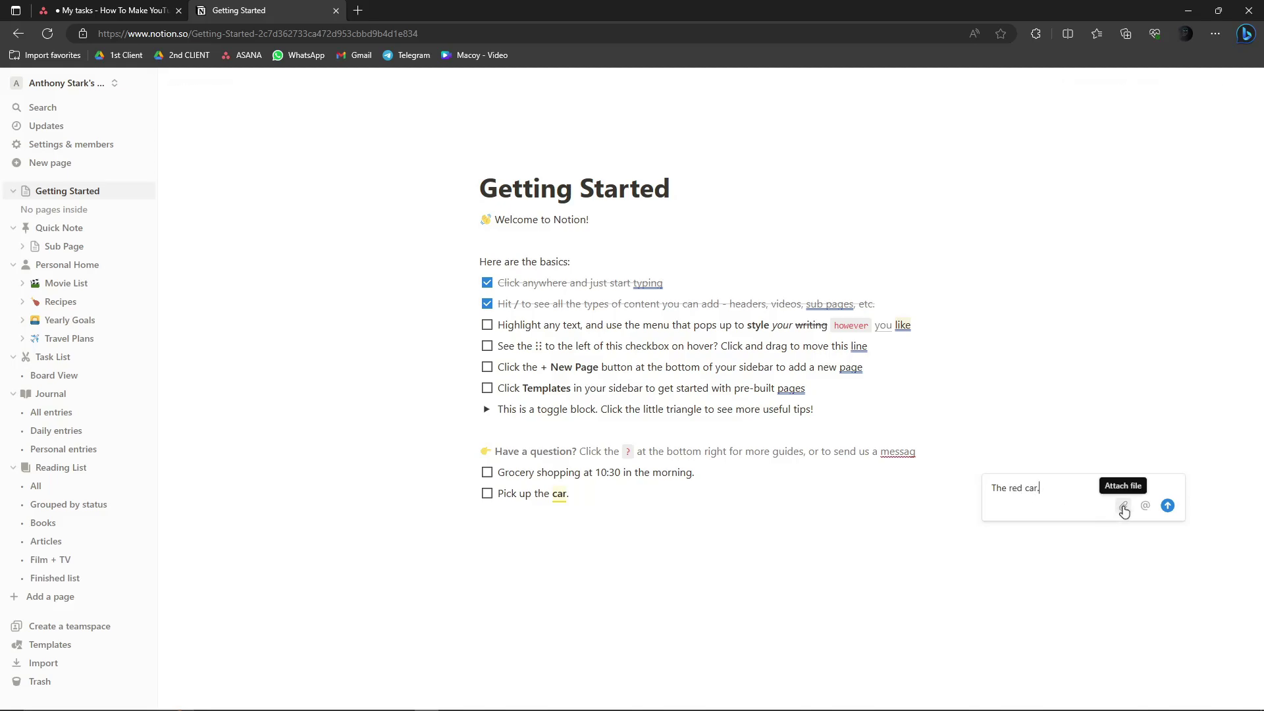
View the mention options in the comment draft, erase its text and discard the comment
{"action": "left_click", "coordinate": [1146, 508]}
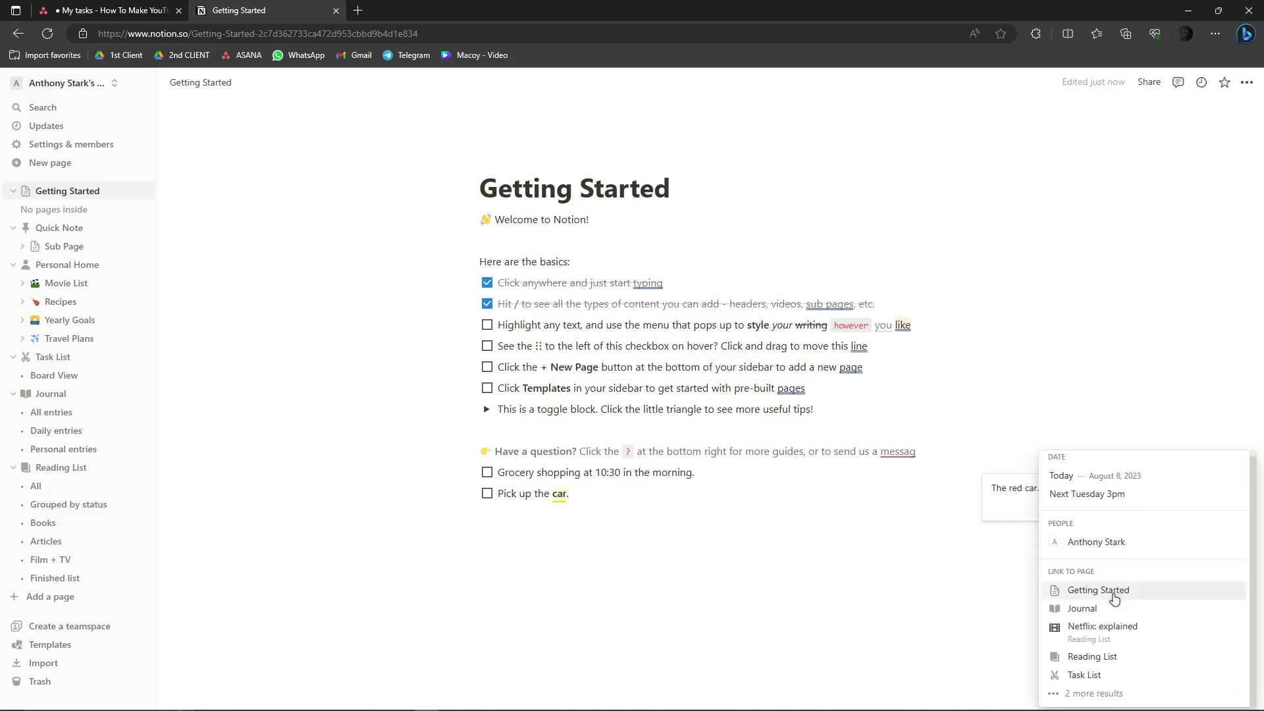
{"action": "left_click", "coordinate": [975, 558]}
{"action": "left_click", "coordinate": [672, 427]}
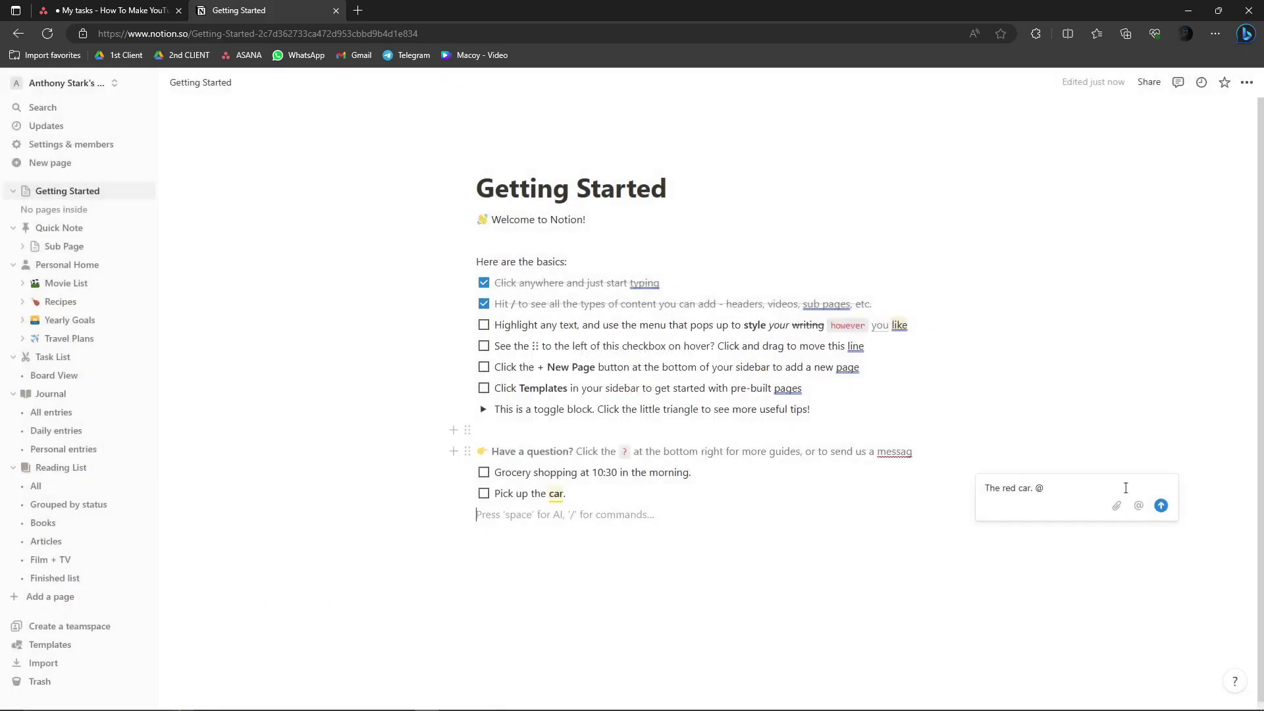
{"action": "left_click_drag", "start_coordinate": [1064, 484], "coordinate": [951, 525]}
{"action": "key", "text": "BackSpace"}
{"action": "left_click", "coordinate": [949, 533]}
{"action": "left_click", "coordinate": [594, 500]}
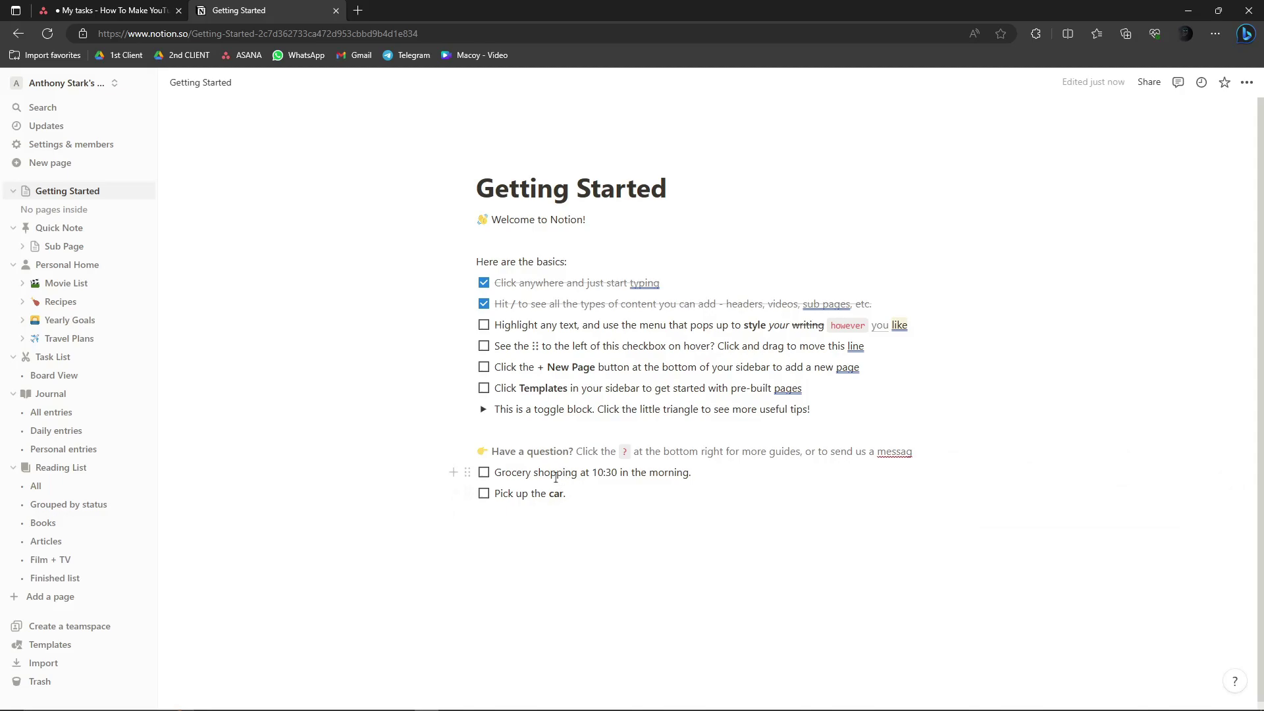
Select the word "Grocery" in the first new to-do item and have Notion AI make it longer
{"action": "left_click_drag", "start_coordinate": [531, 473], "coordinate": [494, 474]}
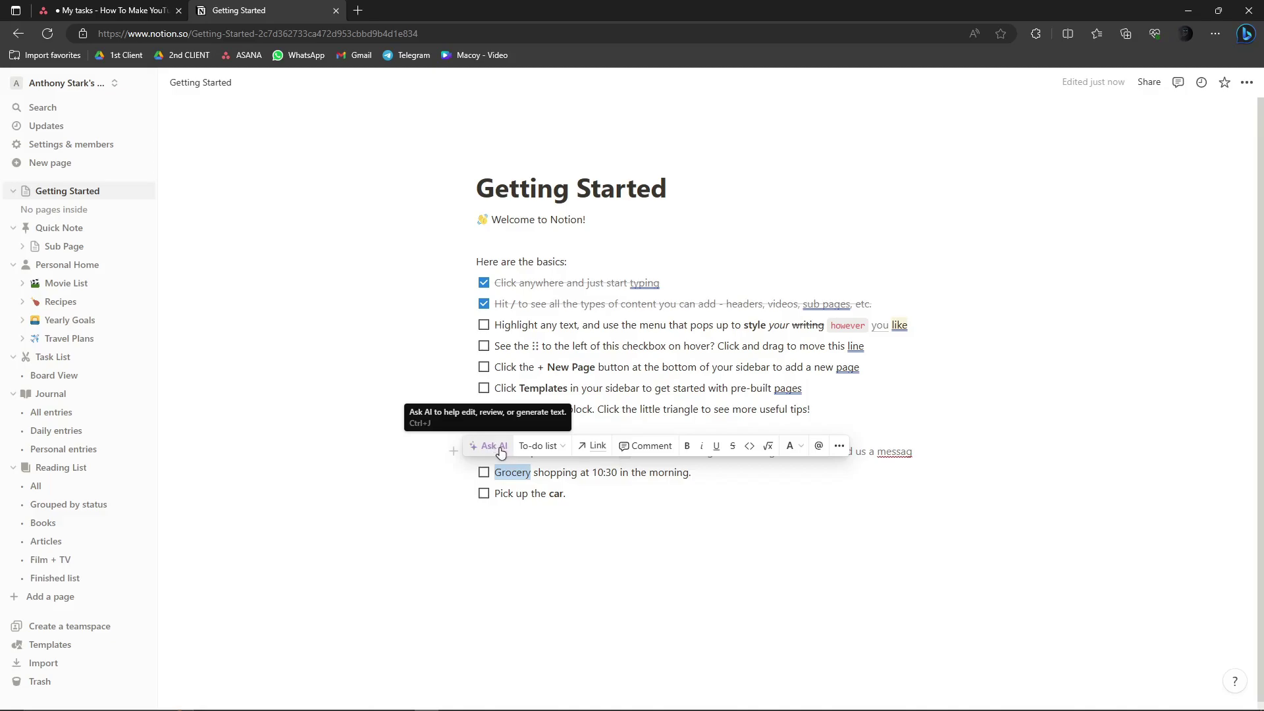
{"action": "left_click", "coordinate": [500, 452]}
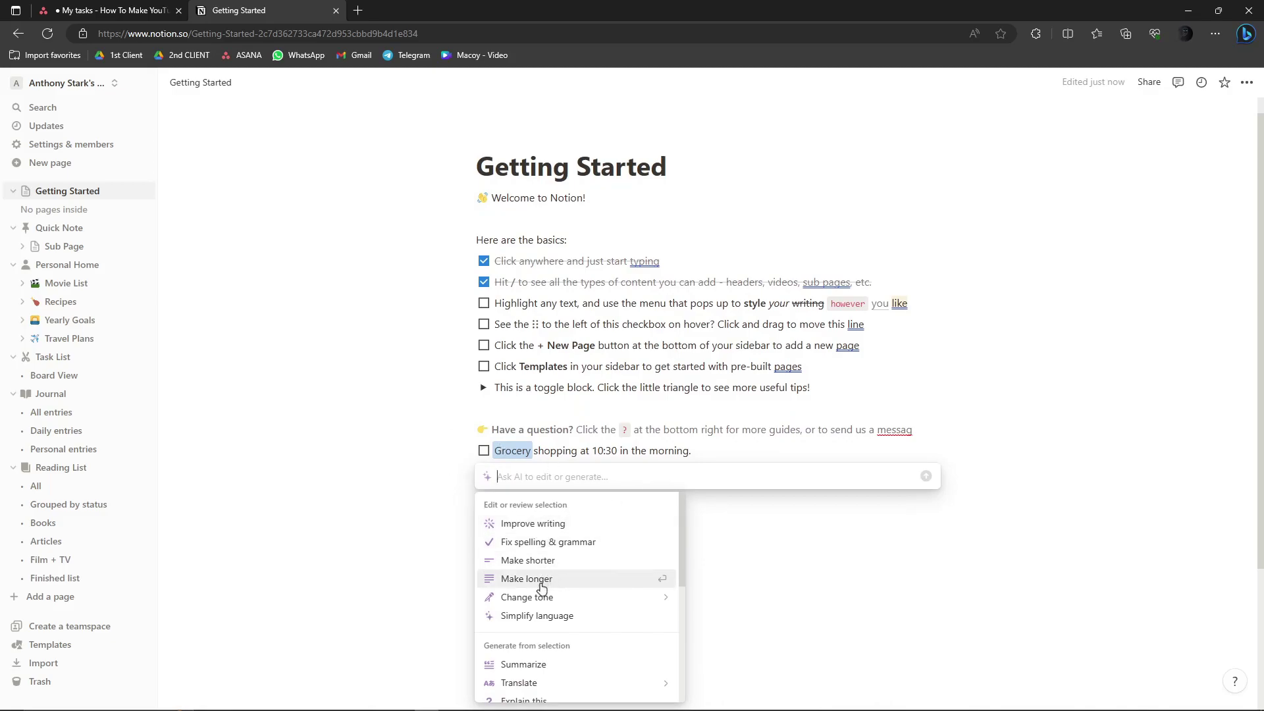
{"action": "scroll", "coordinate": [554, 617], "scroll_direction": "down", "scroll_amount": 2}
{"action": "scroll", "coordinate": [523, 618], "scroll_direction": "down", "scroll_amount": 3}
{"action": "scroll", "coordinate": [530, 596], "scroll_direction": "up", "scroll_amount": 3}
{"action": "scroll", "coordinate": [535, 599], "scroll_direction": "up", "scroll_amount": 2}
{"action": "left_click", "coordinate": [540, 584]}
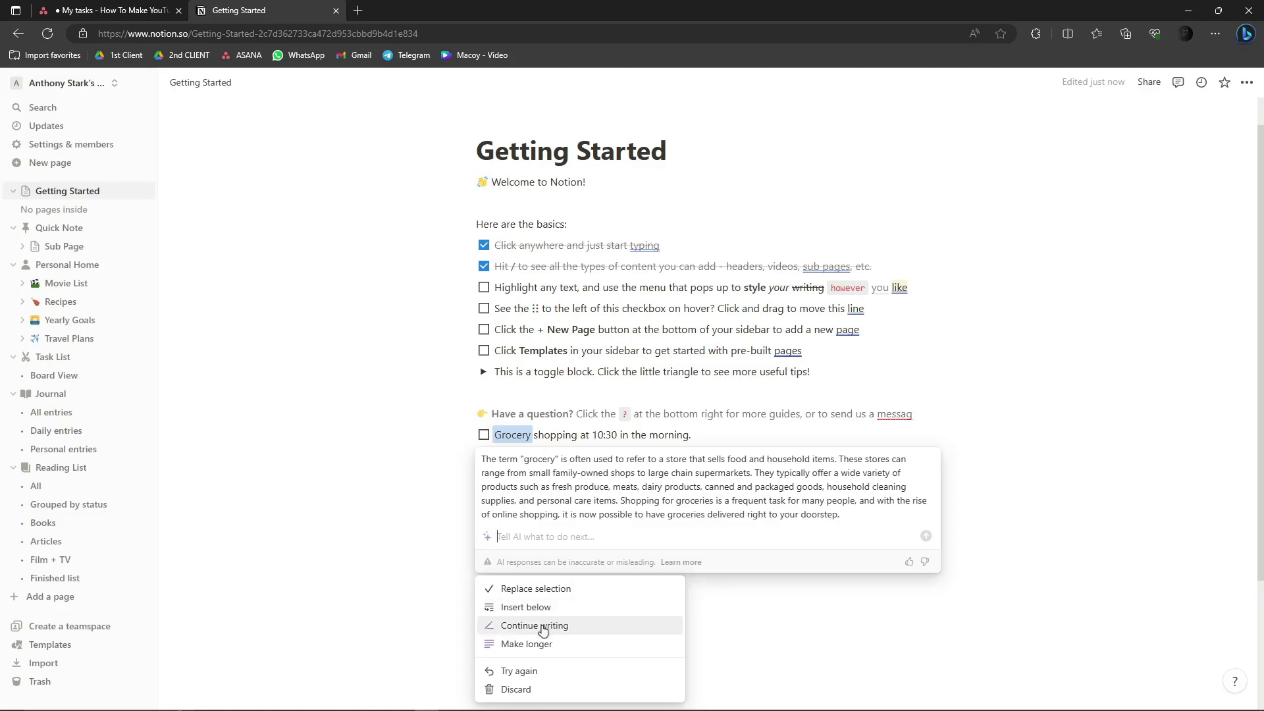
Regenerate the AI's longer version of "Grocery" and try simplifying the word's language, discarding both suggestions
{"action": "left_click", "coordinate": [520, 671]}
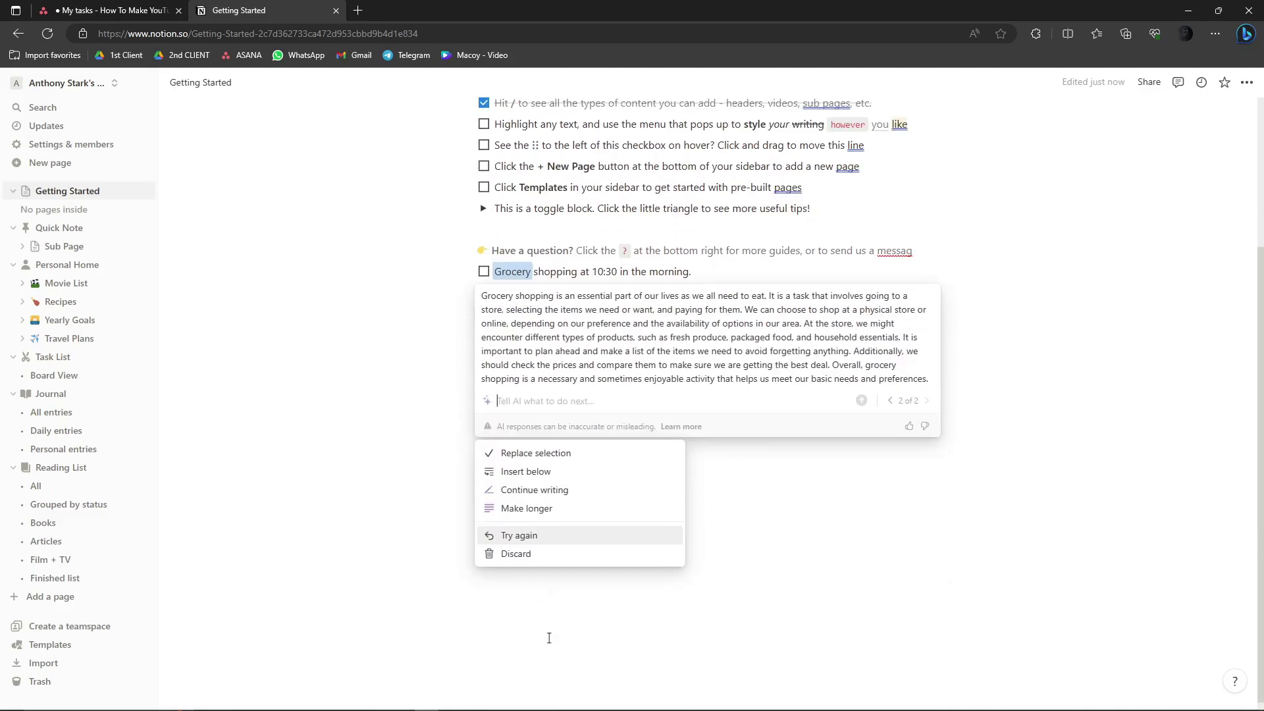
{"action": "left_click", "coordinate": [520, 545]}
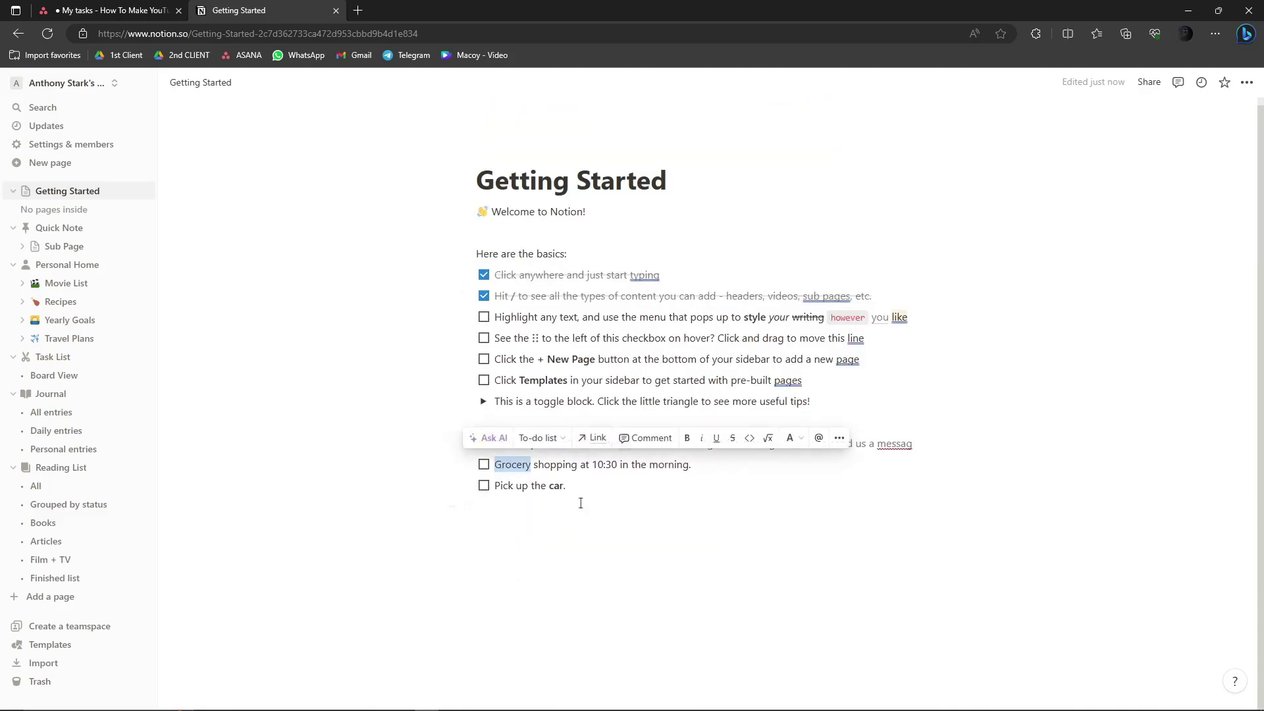
{"action": "left_click", "coordinate": [493, 439]}
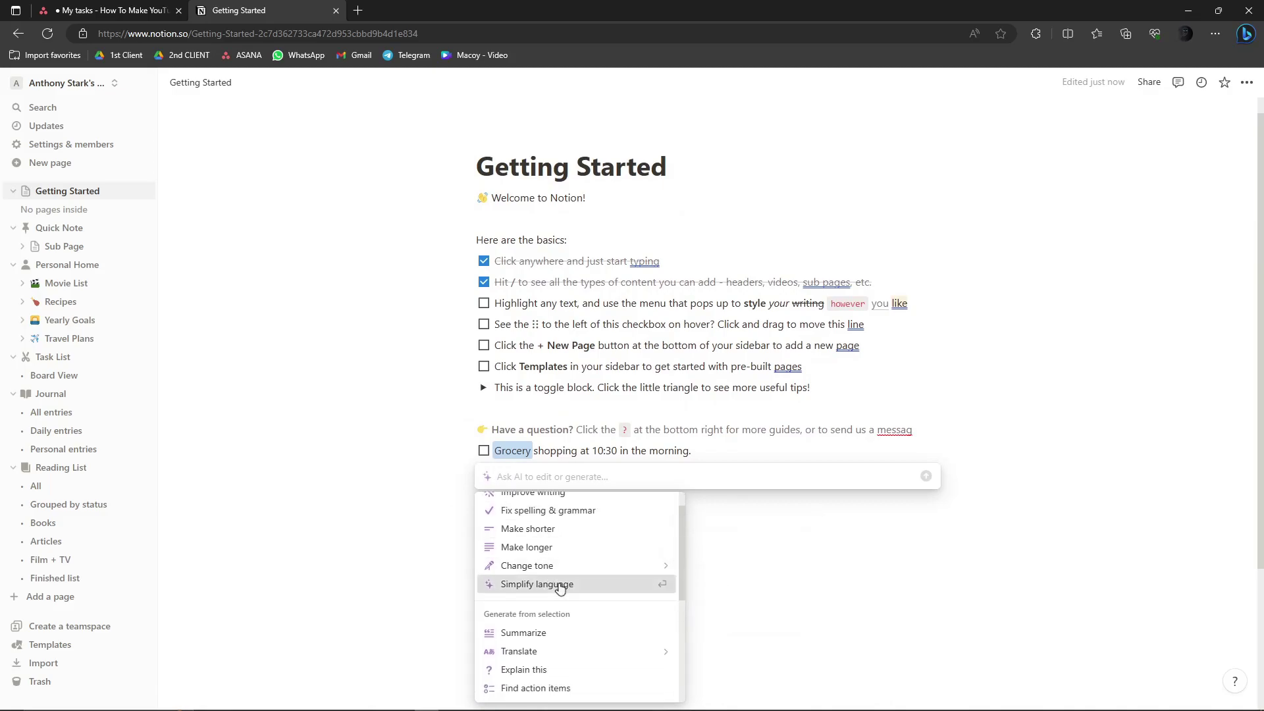
{"action": "left_click", "coordinate": [570, 588]}
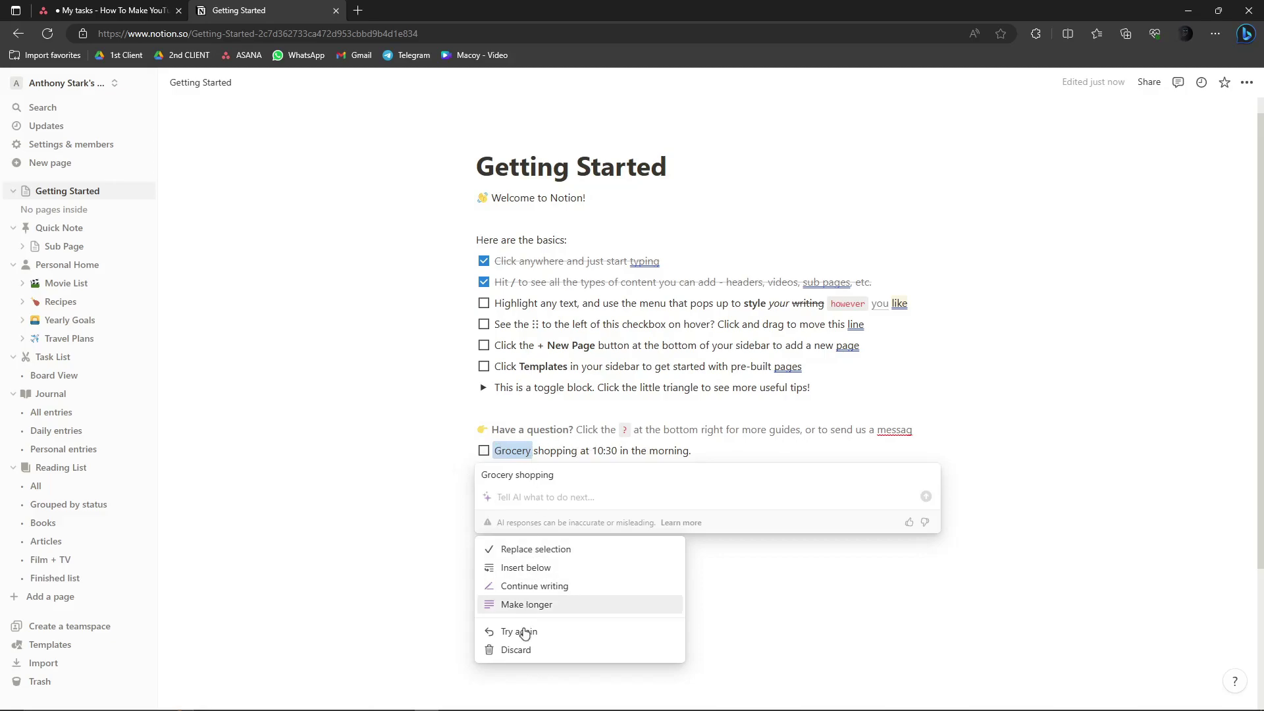
{"action": "left_click", "coordinate": [516, 649]}
Have Notion AI make the selected word "Grocery" shorter and replace the selection with its suggestion
{"action": "left_click", "coordinate": [495, 441]}
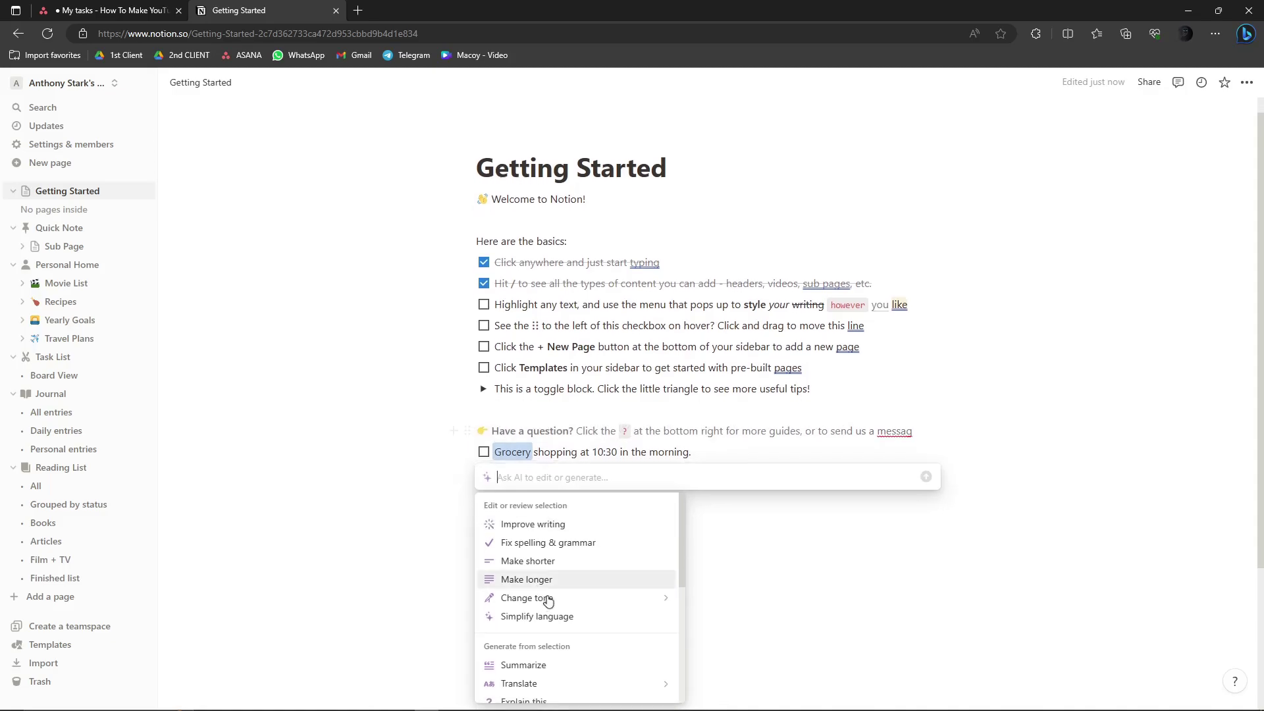
{"action": "scroll", "coordinate": [539, 552], "scroll_direction": "down", "scroll_amount": 2}
{"action": "scroll", "coordinate": [546, 589], "scroll_direction": "down", "scroll_amount": 1}
{"action": "scroll", "coordinate": [573, 596], "scroll_direction": "up", "scroll_amount": 3}
{"action": "left_click", "coordinate": [528, 561]}
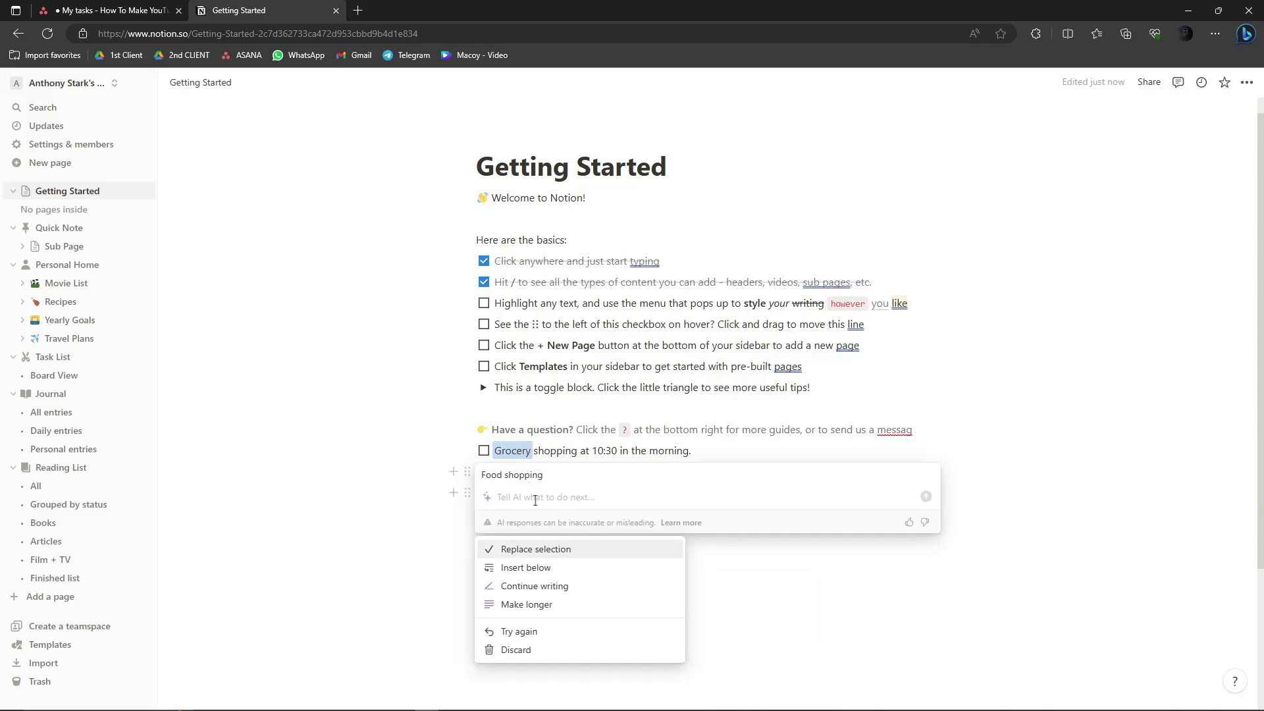
{"action": "left_click", "coordinate": [526, 549]}
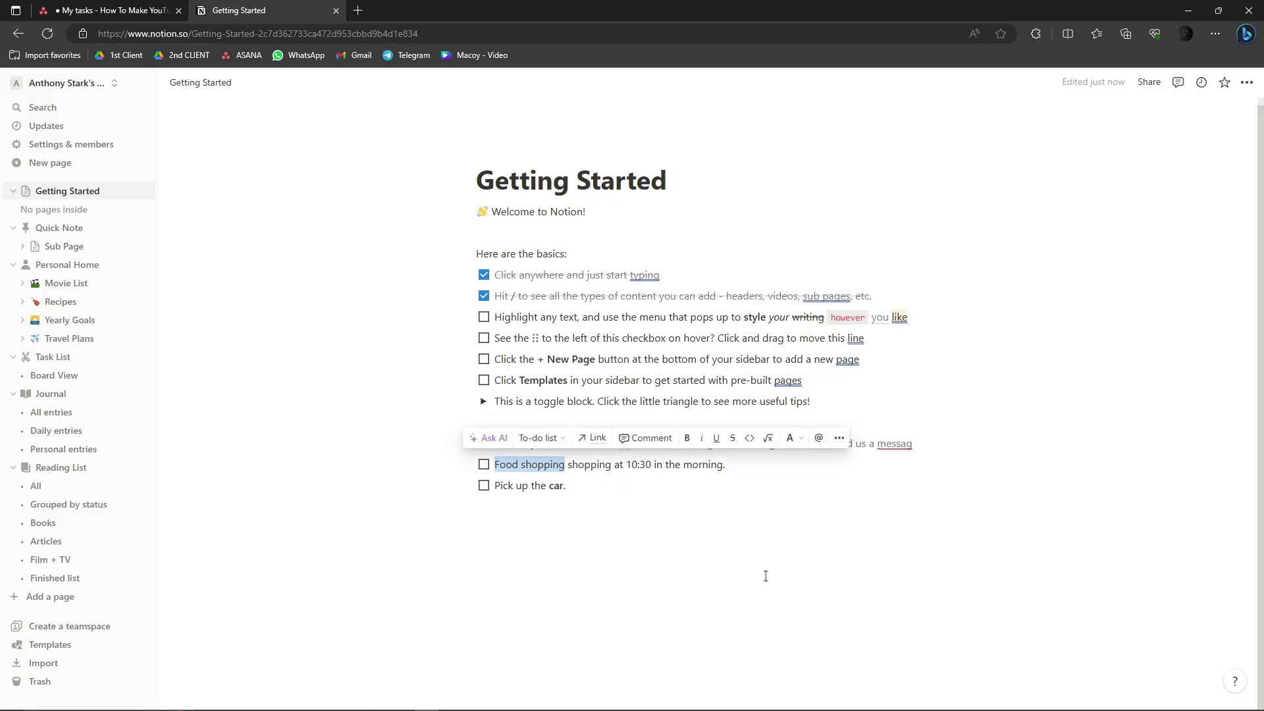
{"action": "left_click", "coordinate": [582, 494]}
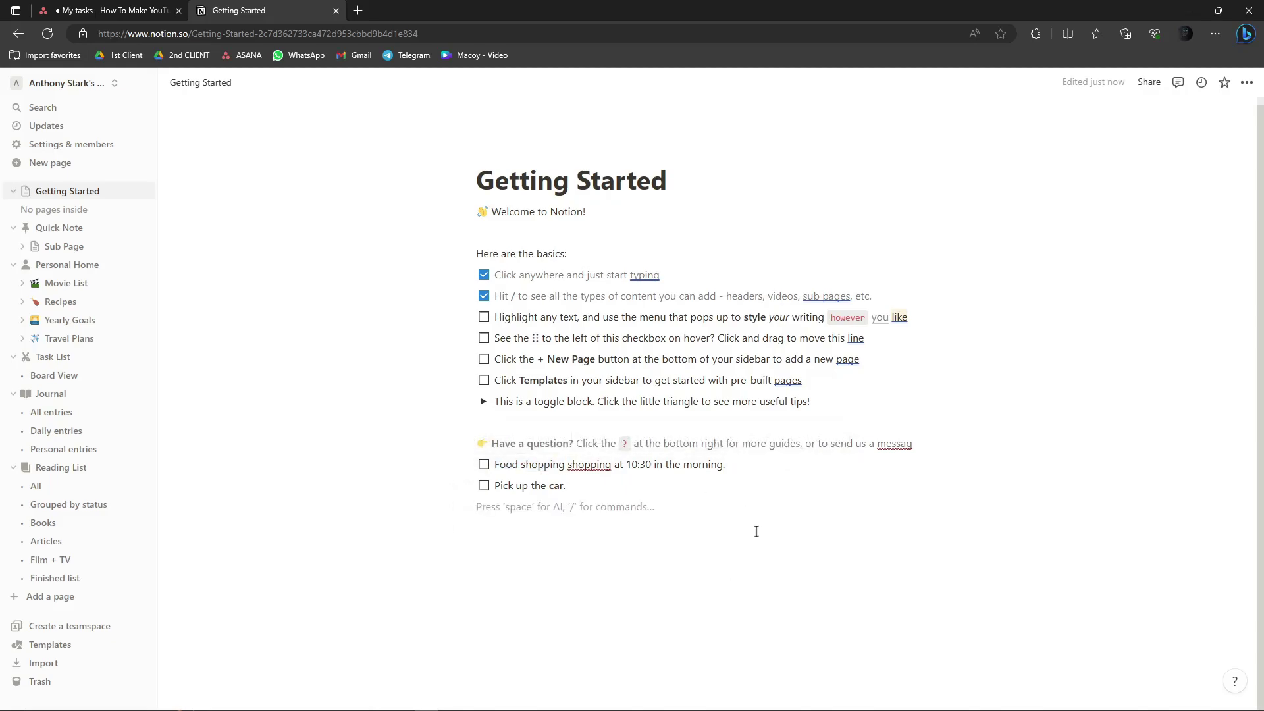
Examine the checklist instructions on adding a new page and moving a line by the handle beside its checkbox
{"action": "left_click_drag", "start_coordinate": [547, 359], "coordinate": [808, 360]}
{"action": "left_click", "coordinate": [505, 321]}
{"action": "left_click_drag", "start_coordinate": [495, 338], "coordinate": [544, 338]}
{"action": "double_click", "coordinate": [536, 338]}
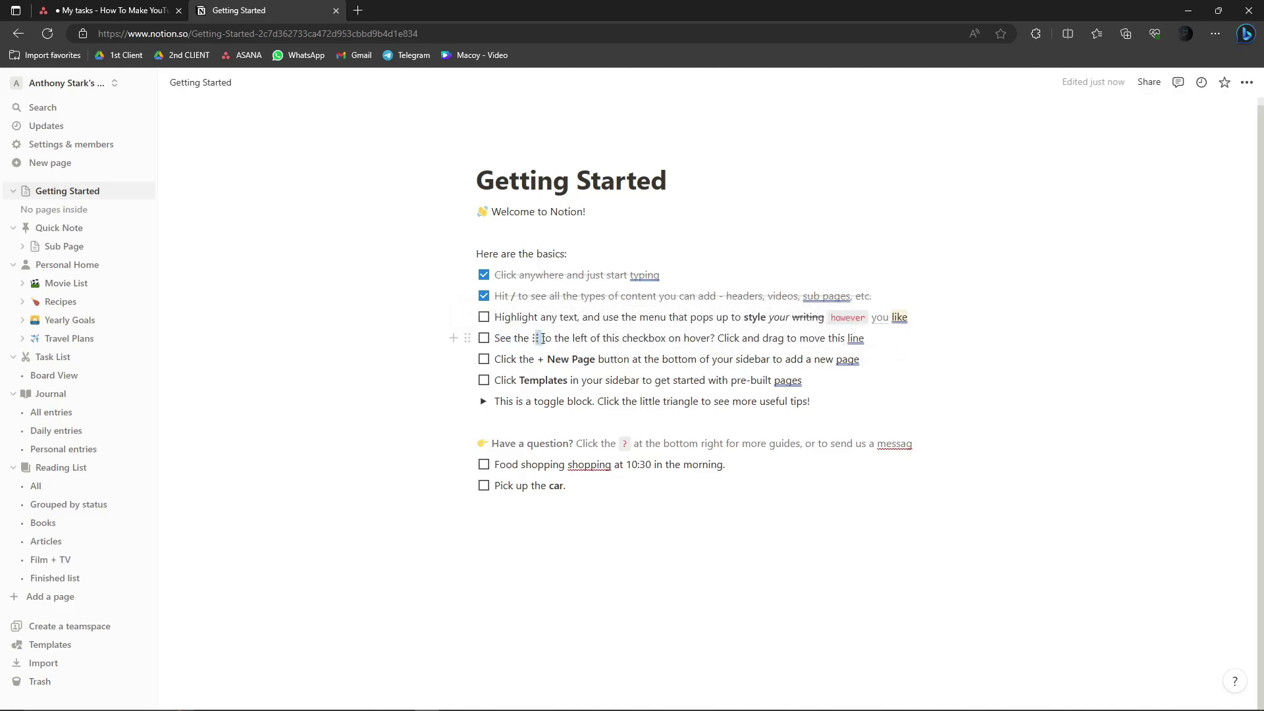
{"action": "left_click_drag", "start_coordinate": [718, 338], "coordinate": [865, 337]}
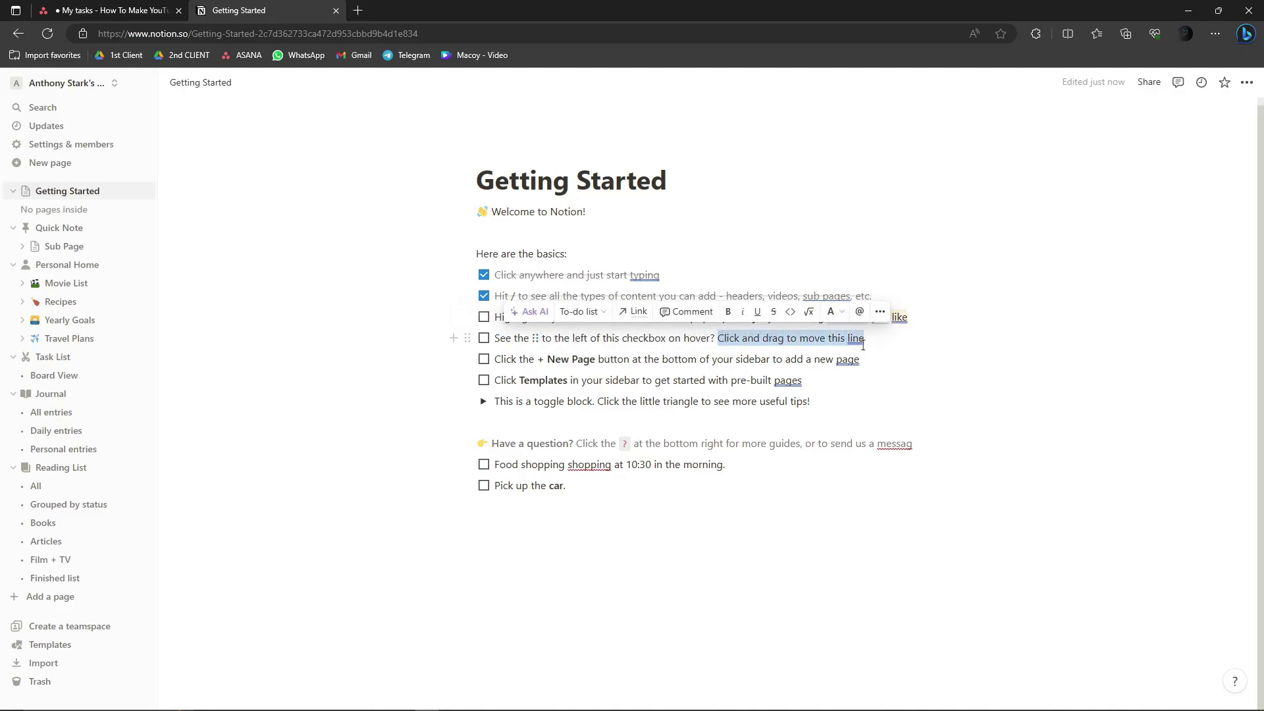
{"action": "left_click", "coordinate": [465, 332]}
{"action": "double_click", "coordinate": [537, 338]}
{"action": "left_click", "coordinate": [467, 347]}
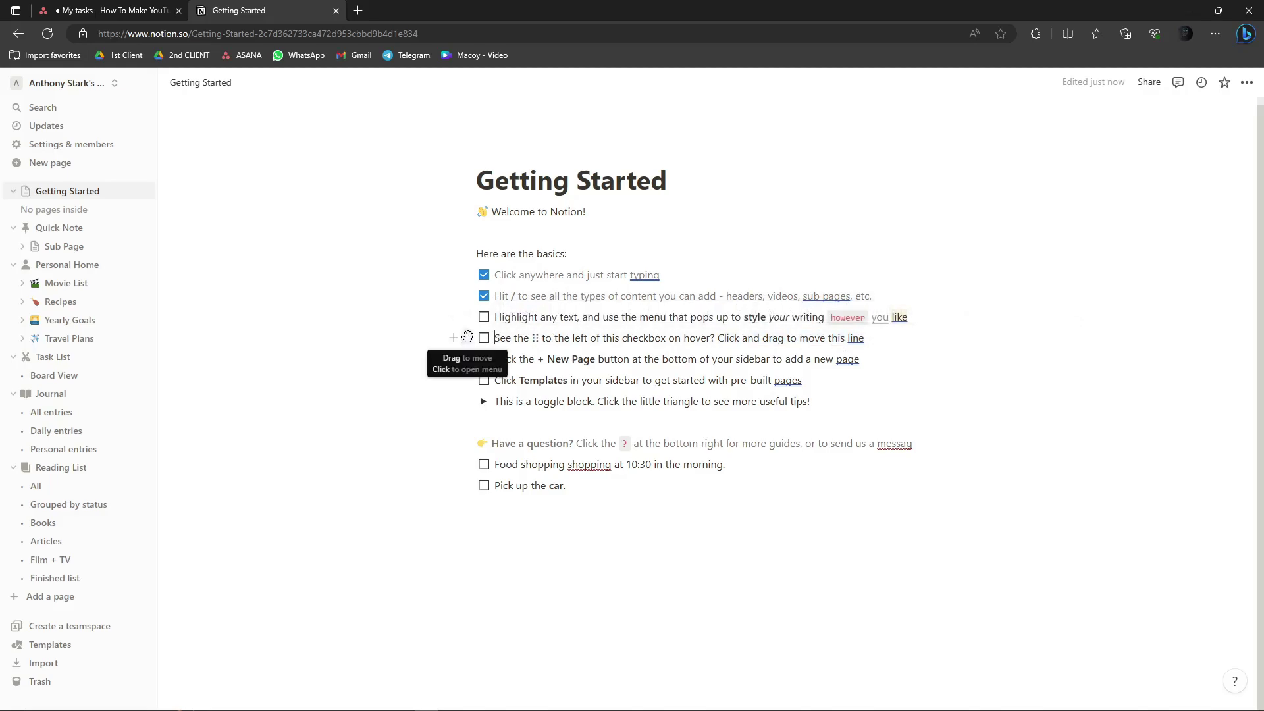
Try moving the "Highlight any text" item below the item that follows it, and undo the rearrangement
{"action": "mouse_move", "coordinate": [467, 318]}
{"action": "left_mouse_down"}
{"action": "mouse_move", "coordinate": [462, 358]}
{"action": "mouse_move", "coordinate": [465, 336]}
{"action": "left_mouse_up"}
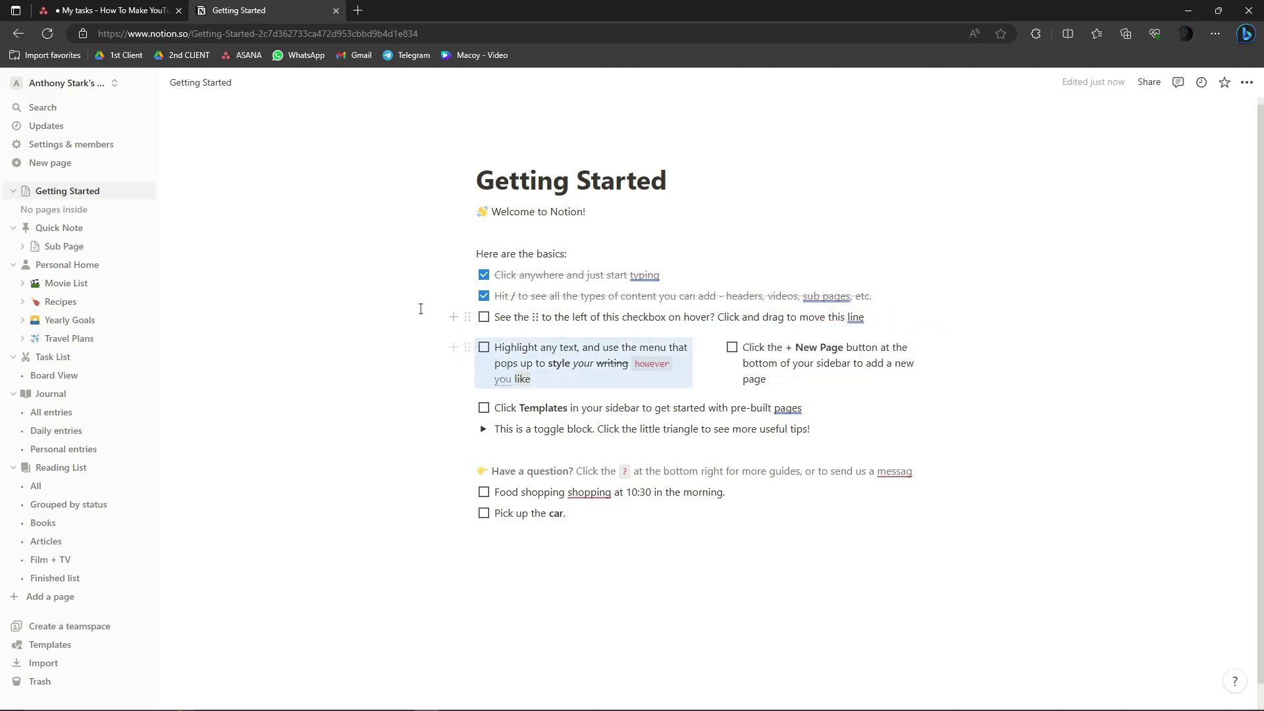
{"action": "key", "text": "ctrl+z"}
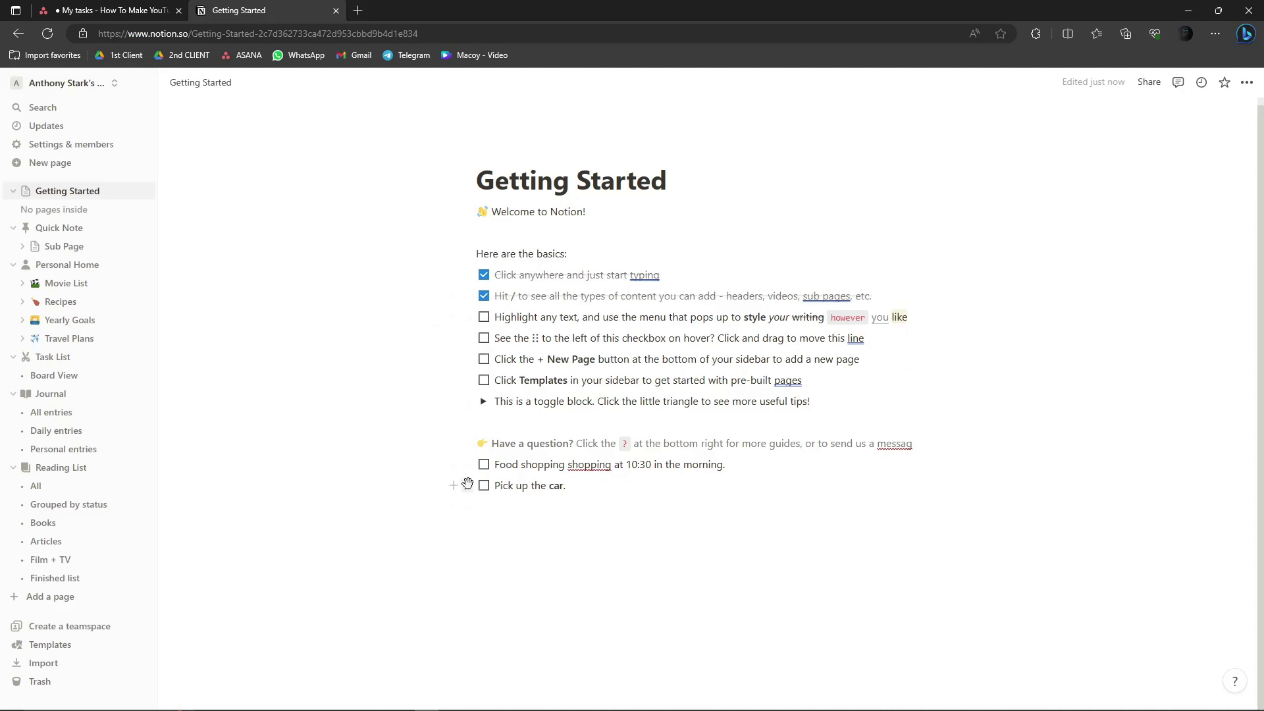
Move "Pick up the car." above the food shopping item, and check off the third and fourth basics items
{"action": "left_click_drag", "start_coordinate": [467, 485], "coordinate": [468, 457]}
{"action": "left_click", "coordinate": [476, 515]}
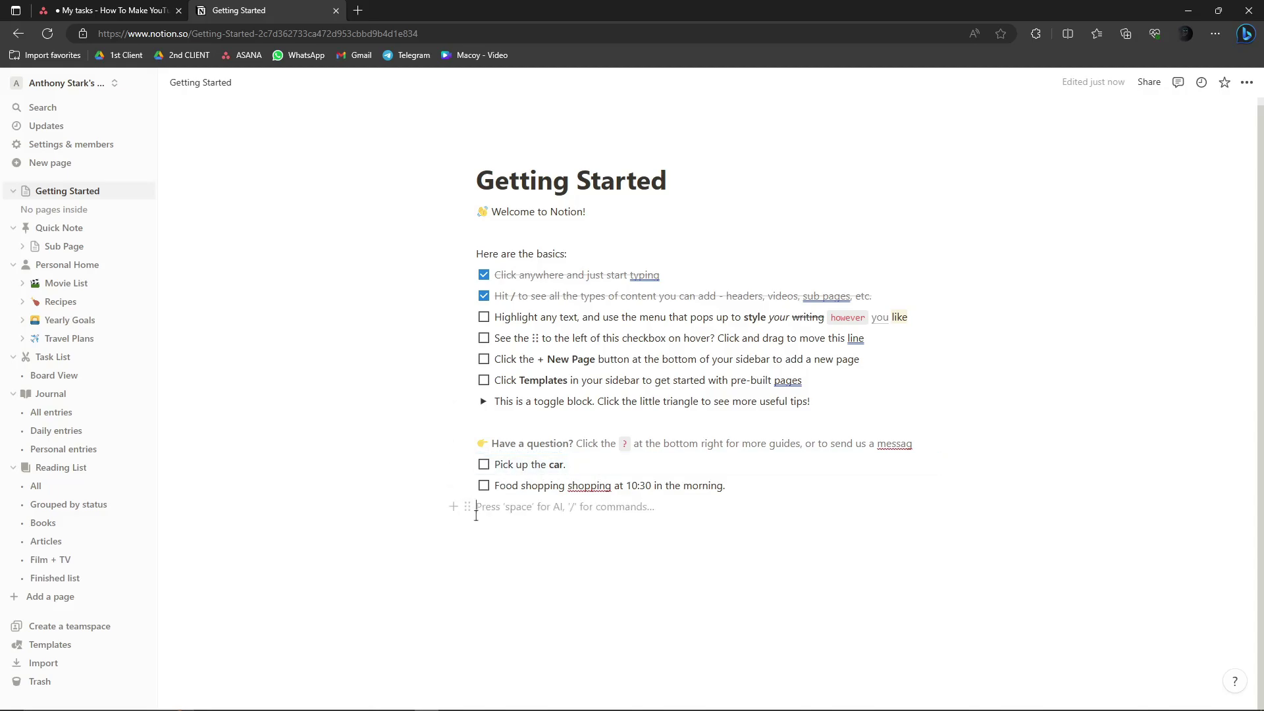
{"action": "left_click_drag", "start_coordinate": [484, 325], "coordinate": [484, 327]}
{"action": "left_click", "coordinate": [484, 338]}
{"action": "left_click", "coordinate": [484, 316]}
Add a new page to the workspace and choose to start writing it with AI
{"action": "left_click_drag", "start_coordinate": [547, 359], "coordinate": [826, 361]}
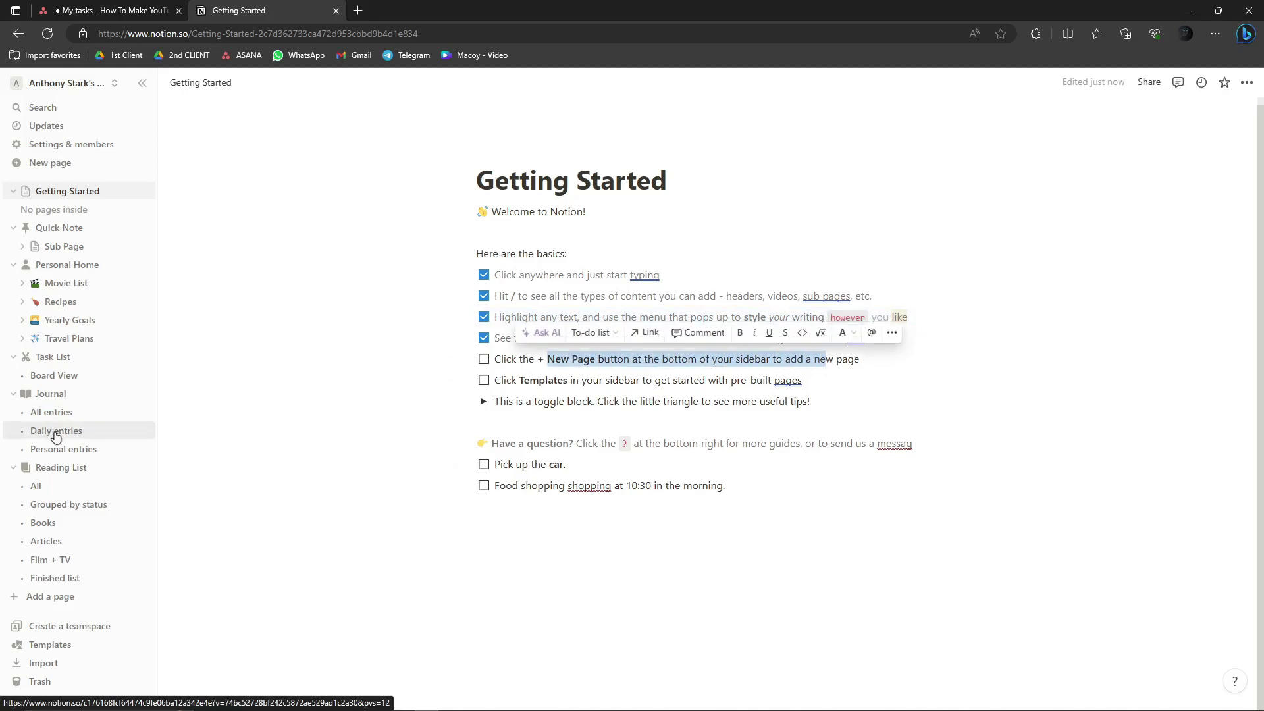
{"action": "left_click", "coordinate": [19, 599]}
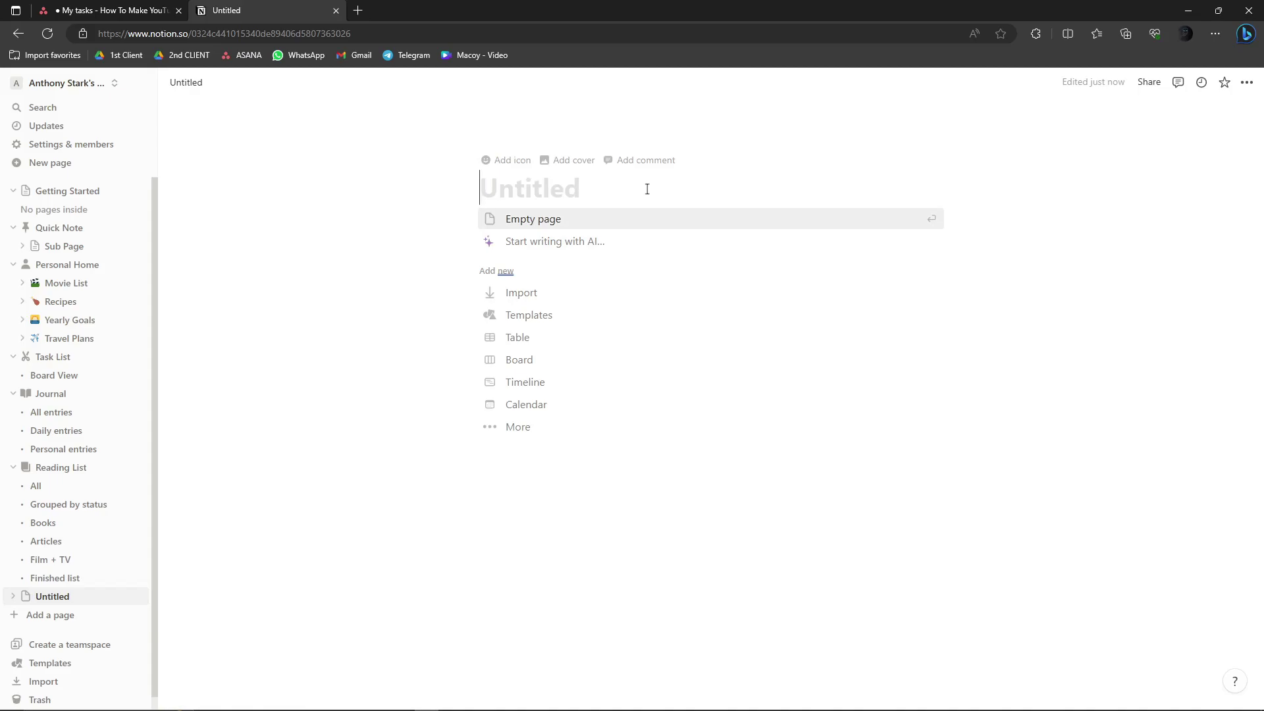
{"action": "left_click", "coordinate": [659, 245]}
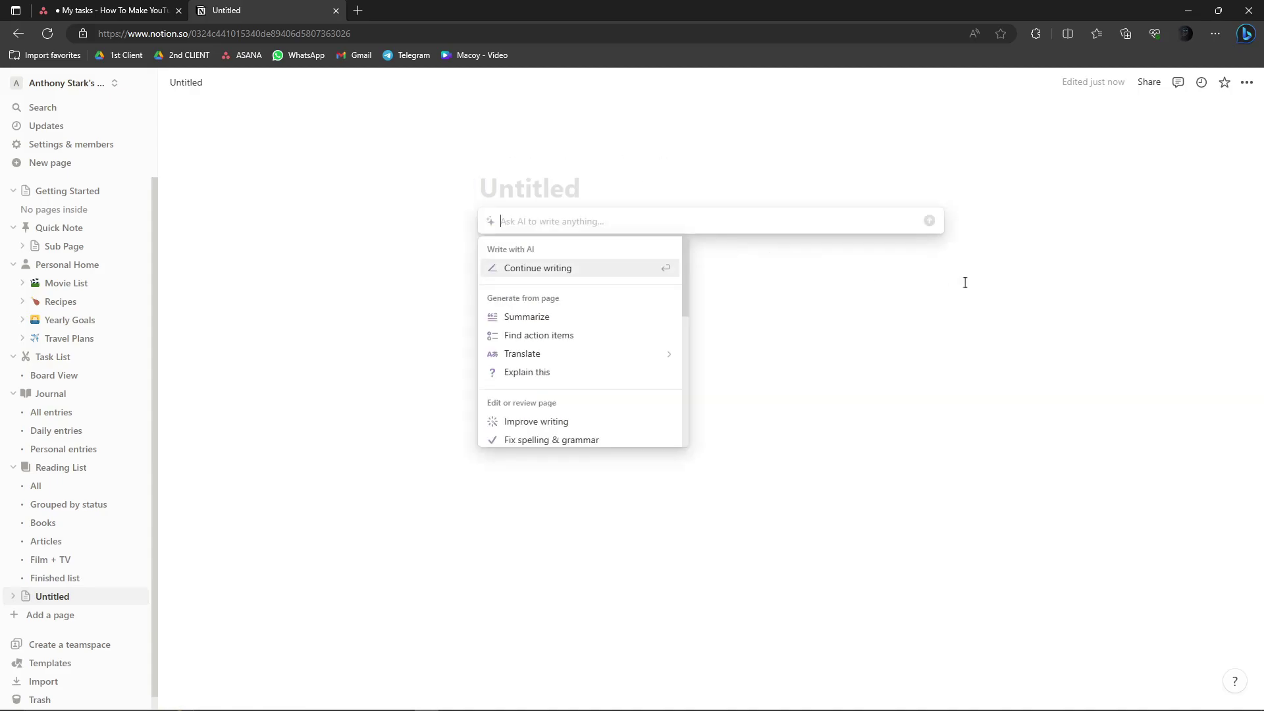
Prompt the AI to give a page title regarding men's clothing and submit the request
{"action": "type", "text": "Give me a "}
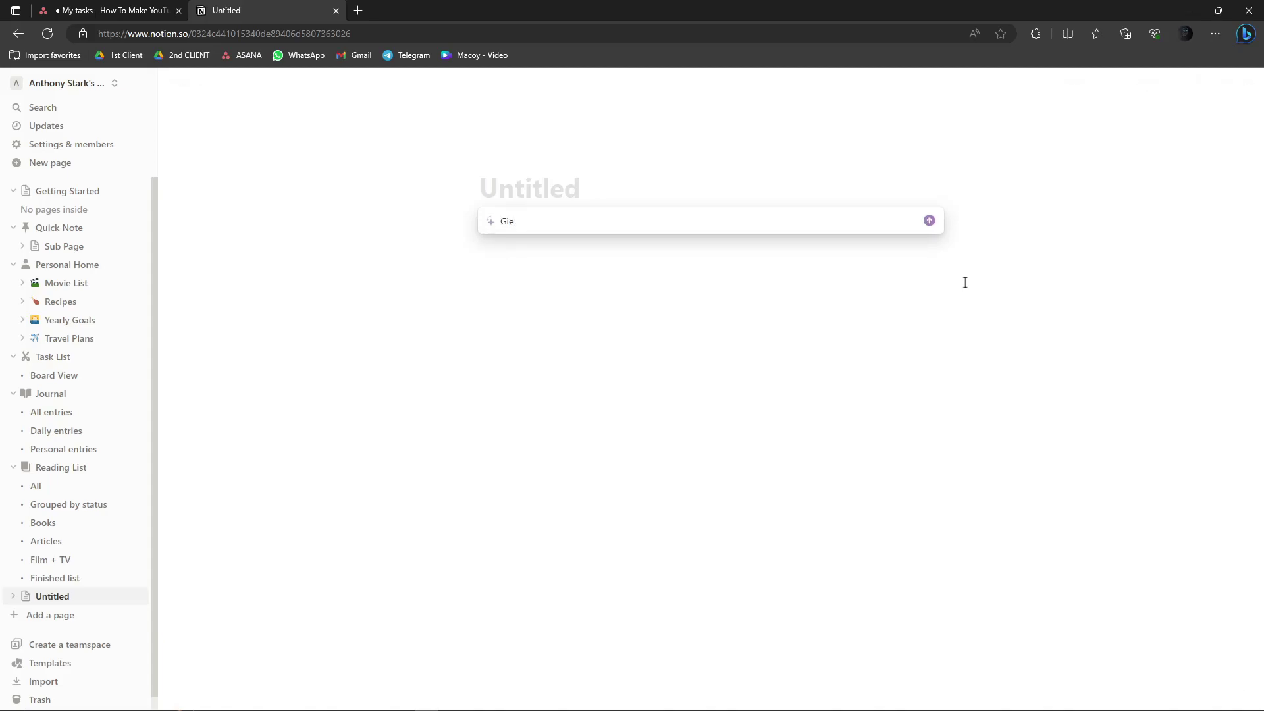
{"action": "type", "text": "tittle"}
{"action": "key", "text": "BackSpace"}
{"action": "key", "text": "BackSpace"}
{"action": "key", "text": "BackSpace"}
{"action": "key", "text": "BackSpace"}
{"action": "key", "text": "BackSpace"}
{"action": "key", "text": "BackSpace"}
{"action": "type", "text": "page tittle"}
{"action": "type", "text": " regarding "}
{"action": "type", "text": "mens v"}
{"action": "type", "text": "s wear"}
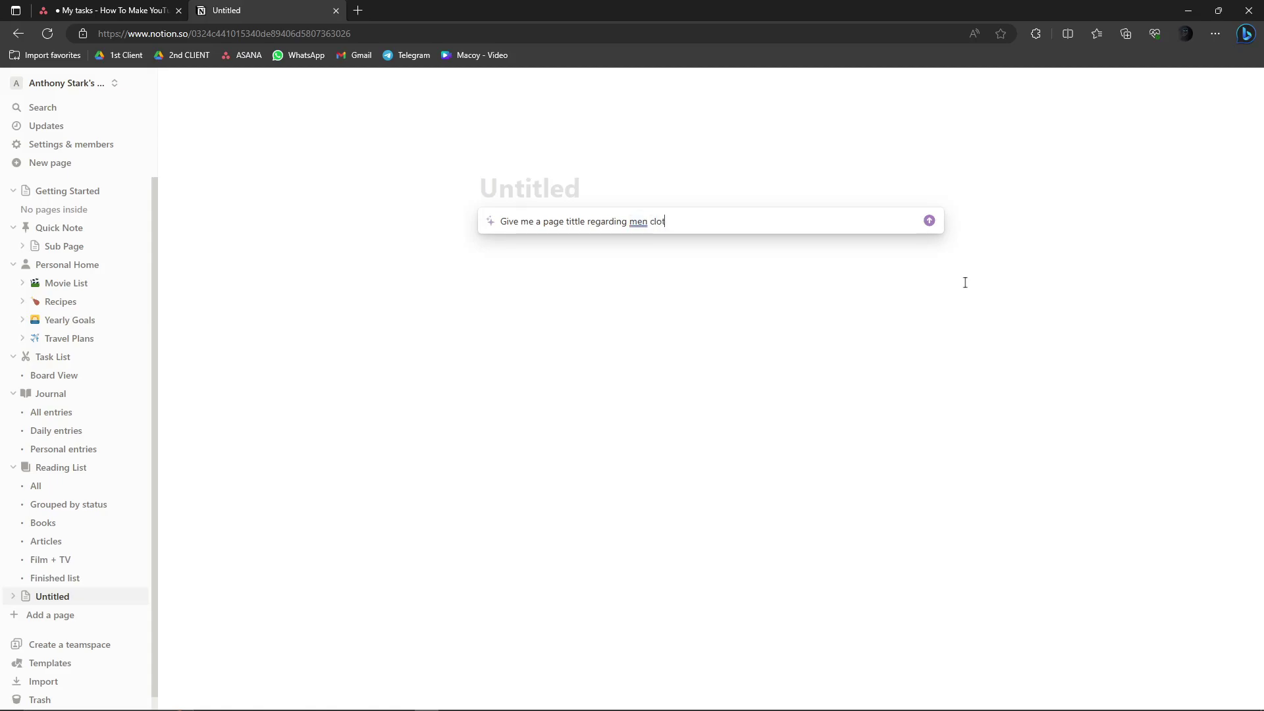
{"action": "key", "text": "Return"}
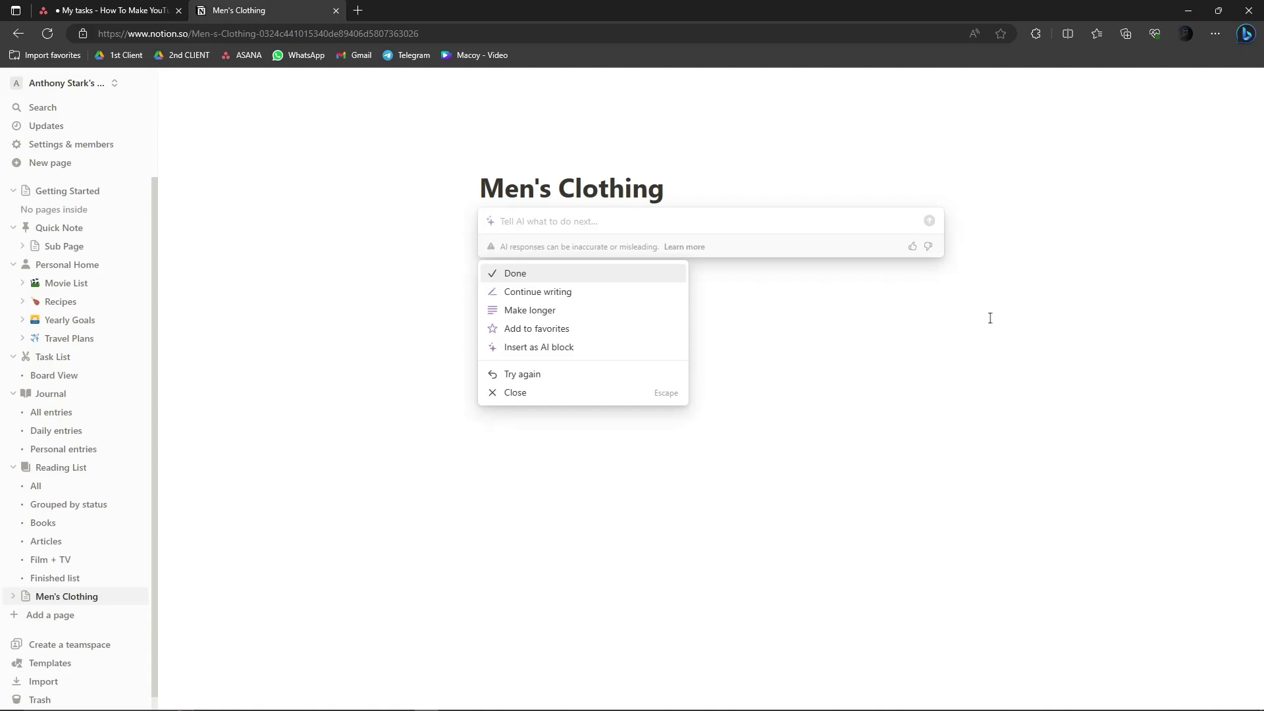
Have the AI make the men's clothing title longer, retry that request, and lengthen the new title once more
{"action": "left_click", "coordinate": [531, 311]}
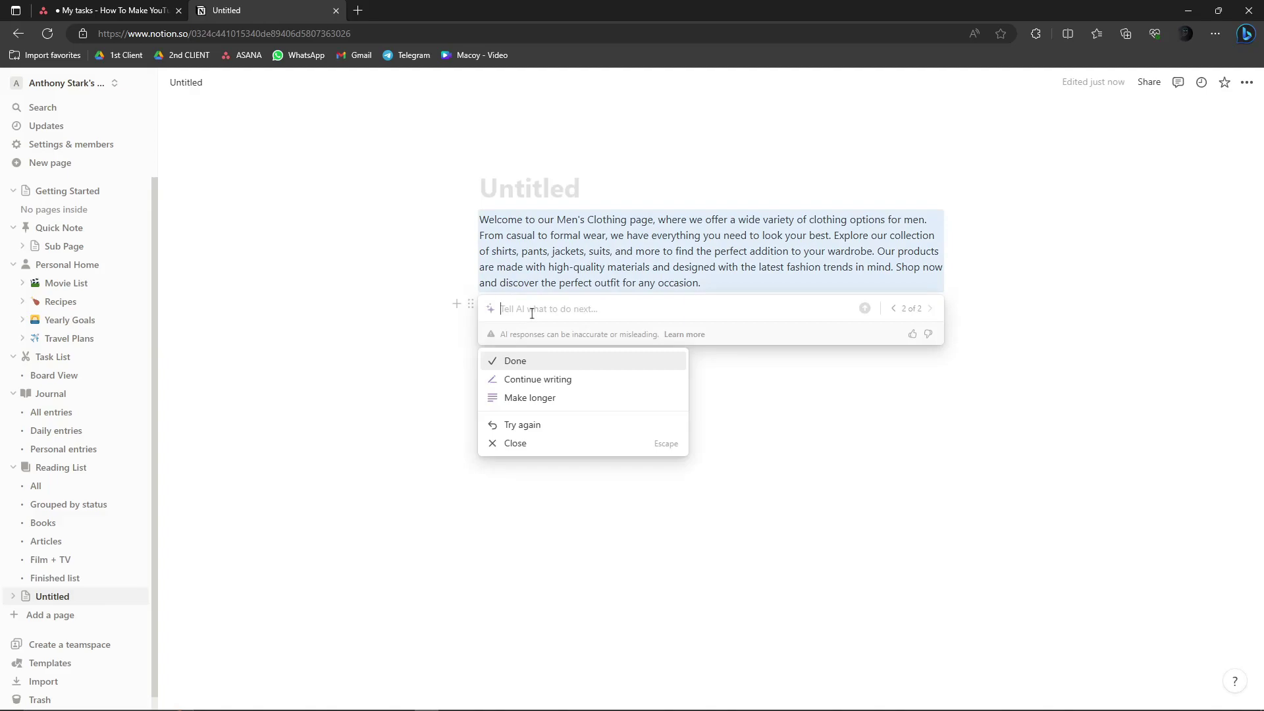
{"action": "left_click", "coordinate": [542, 426]}
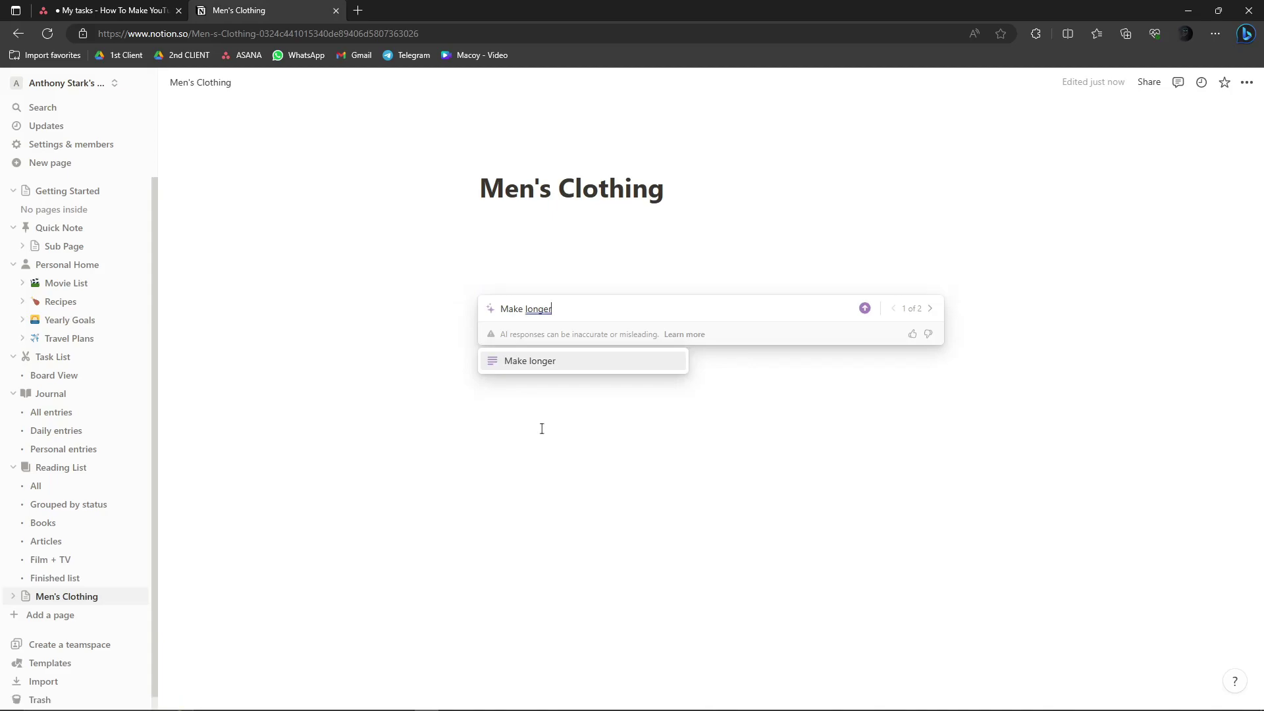
{"action": "left_click", "coordinate": [587, 364]}
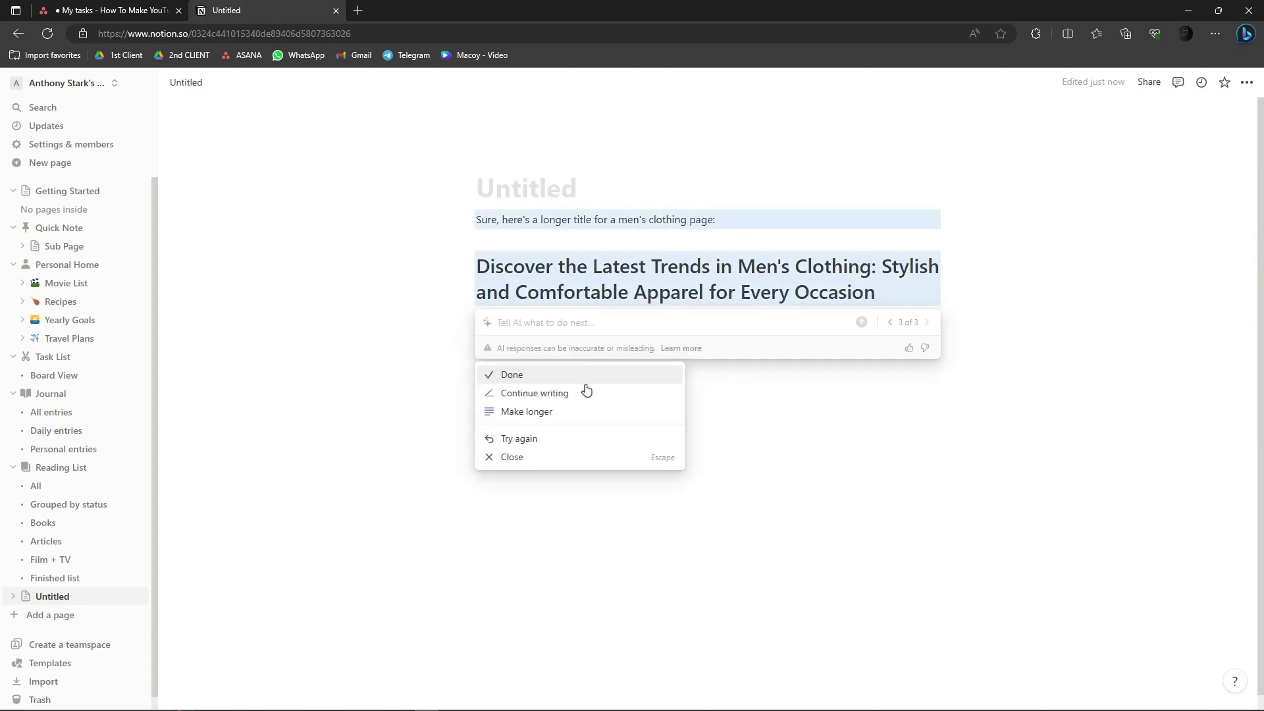
{"action": "left_click", "coordinate": [545, 412]}
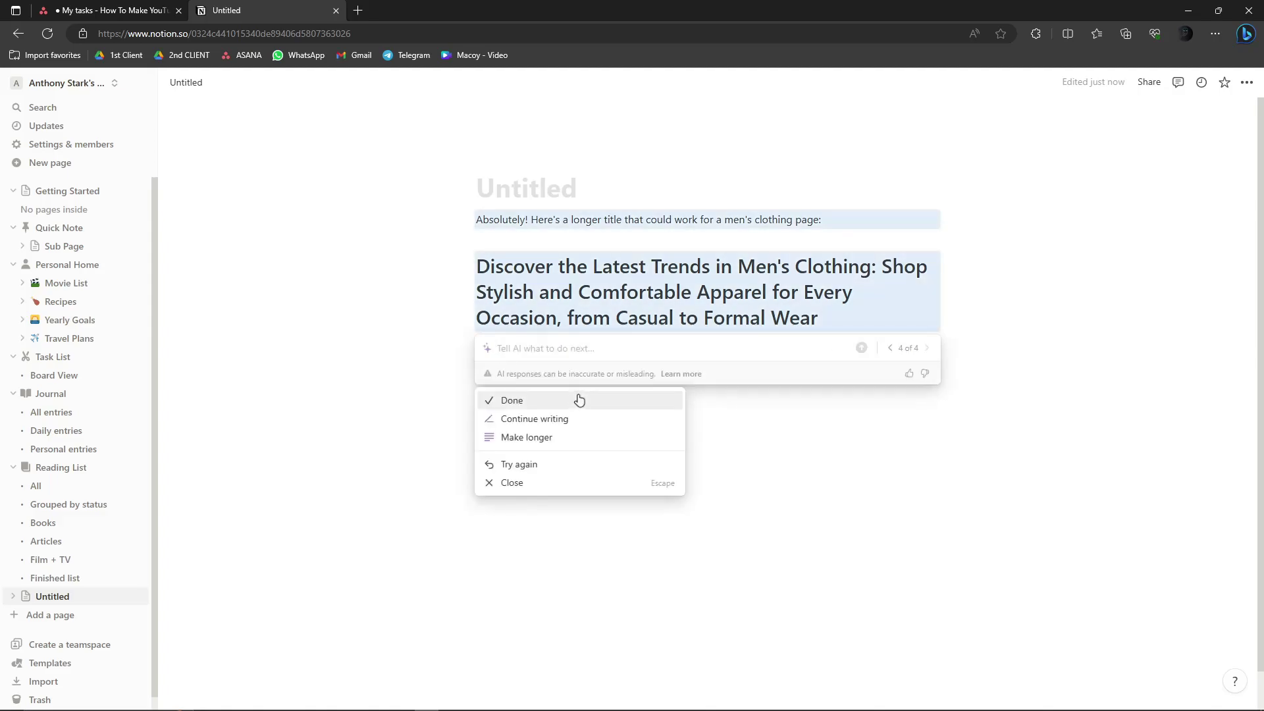
Have the AI continue writing after the longer title and accept the generated text
{"action": "left_click", "coordinate": [541, 419]}
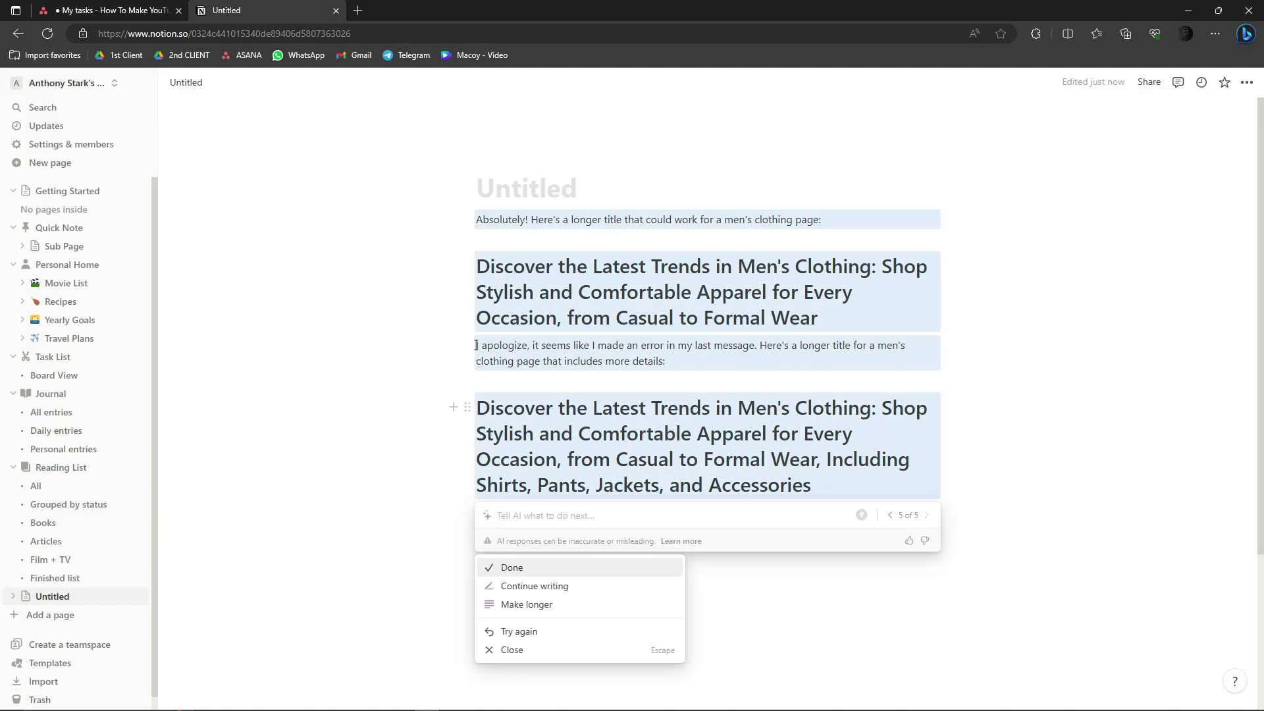
{"action": "key", "text": "Return"}
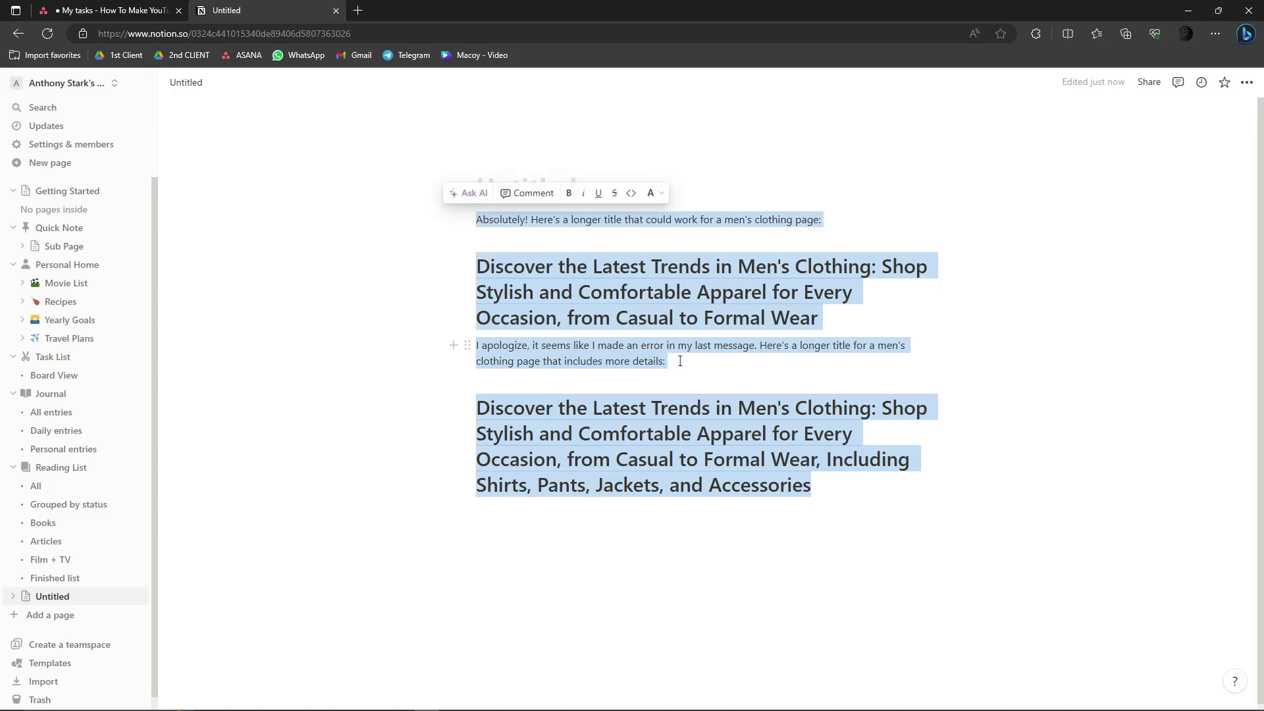
{"action": "left_click", "coordinate": [680, 361]}
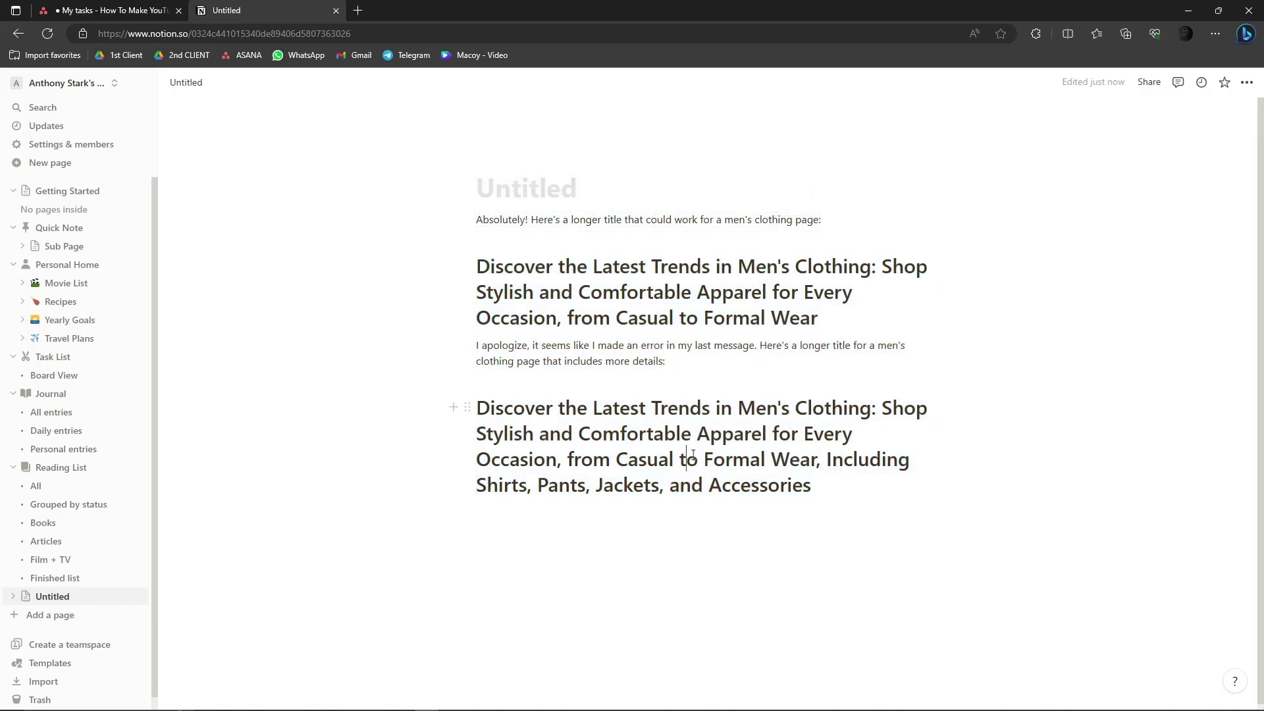
Delete everything above the last "Discover the Latest Trends in Men's Clothing" heading and merge that heading into the page title
{"action": "key", "text": "shift+Up"}
{"action": "key", "text": "shift+Up"}
{"action": "key", "text": "shift+Up"}
{"action": "key", "text": "shift+Up"}
{"action": "key", "text": "shift+Up"}
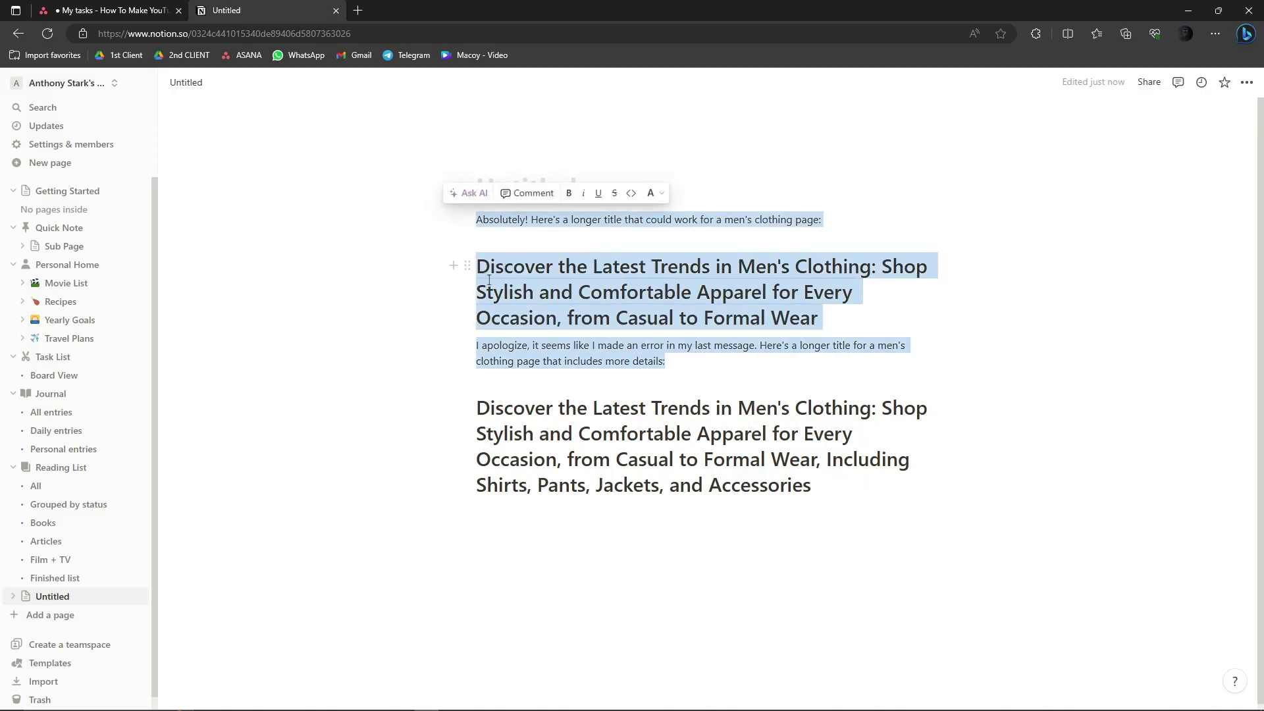
{"action": "key", "text": "BackSpace"}
{"action": "key", "text": "BackSpace"}
{"action": "key", "text": "BackSpace"}
{"action": "left_click", "coordinate": [792, 394]}
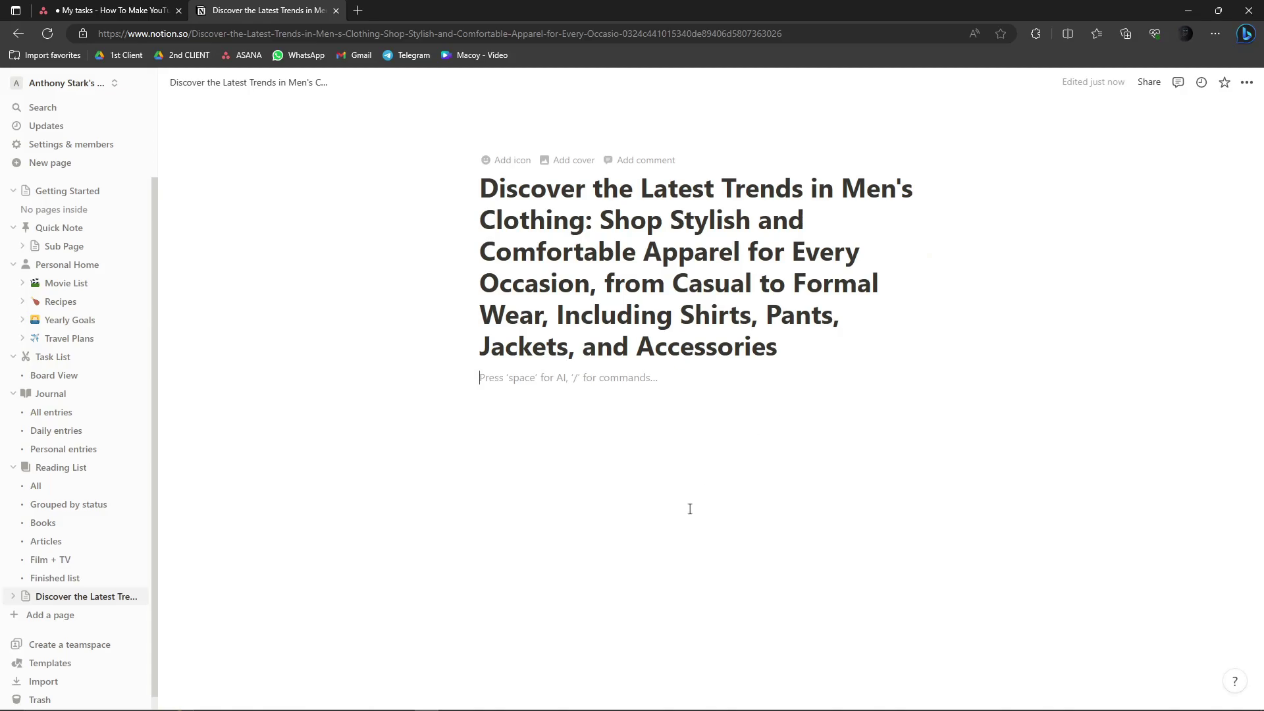
Add a page icon, filter the emojis by "clot" and choose the blue T-shirt
{"action": "left_click", "coordinate": [503, 160]}
{"action": "left_click", "coordinate": [507, 198]}
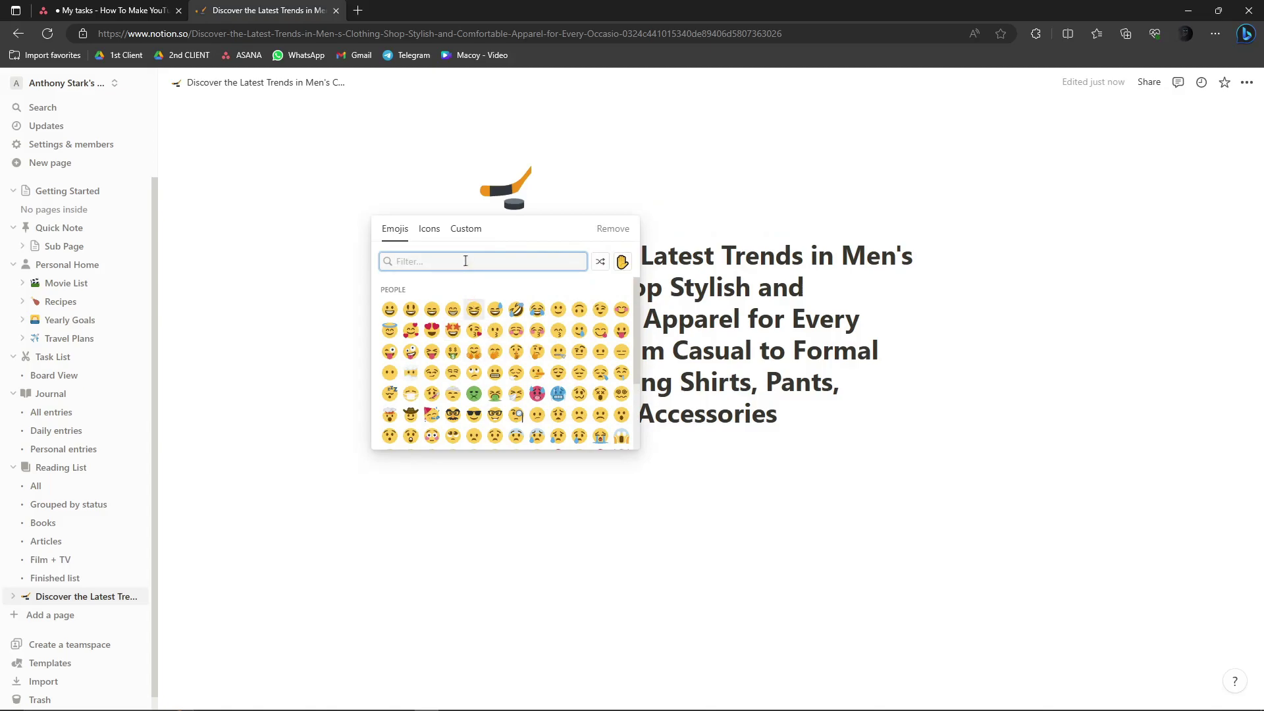
{"action": "type", "text": "co"}
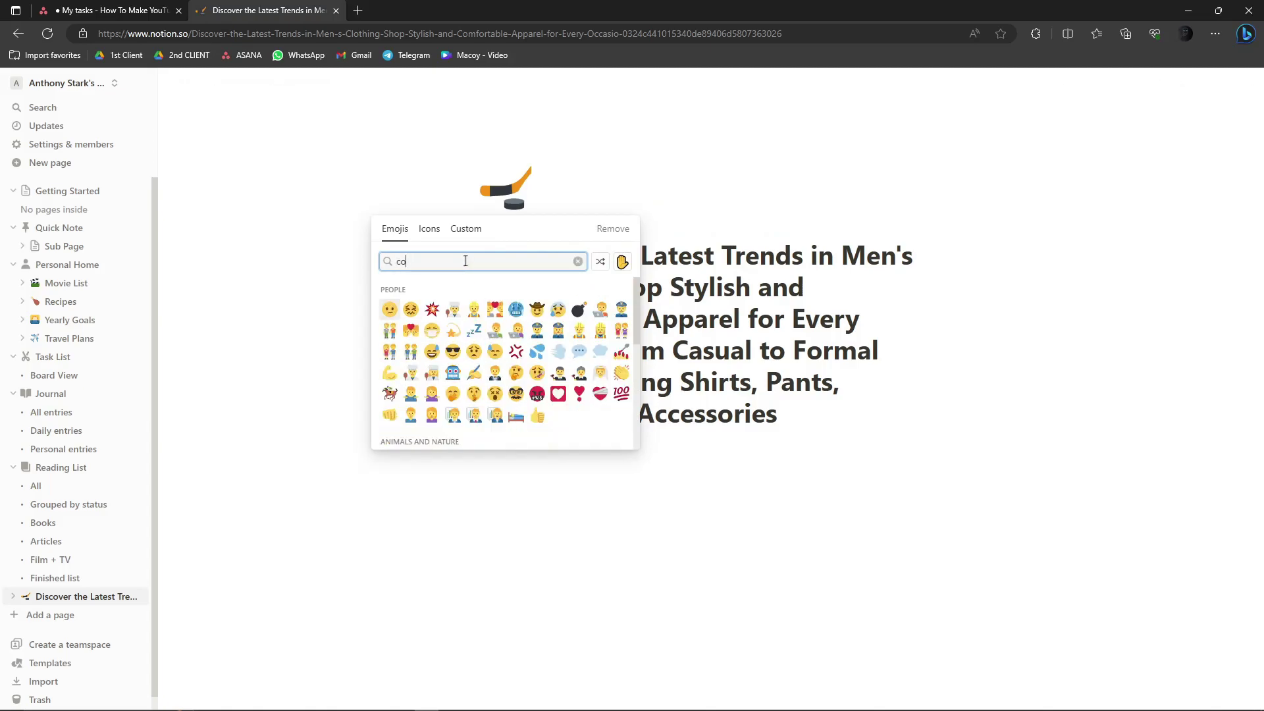
{"action": "type", "text": "l"}
{"action": "key", "text": "BackSpace"}
{"action": "key", "text": "BackSpace"}
{"action": "type", "text": "lo"}
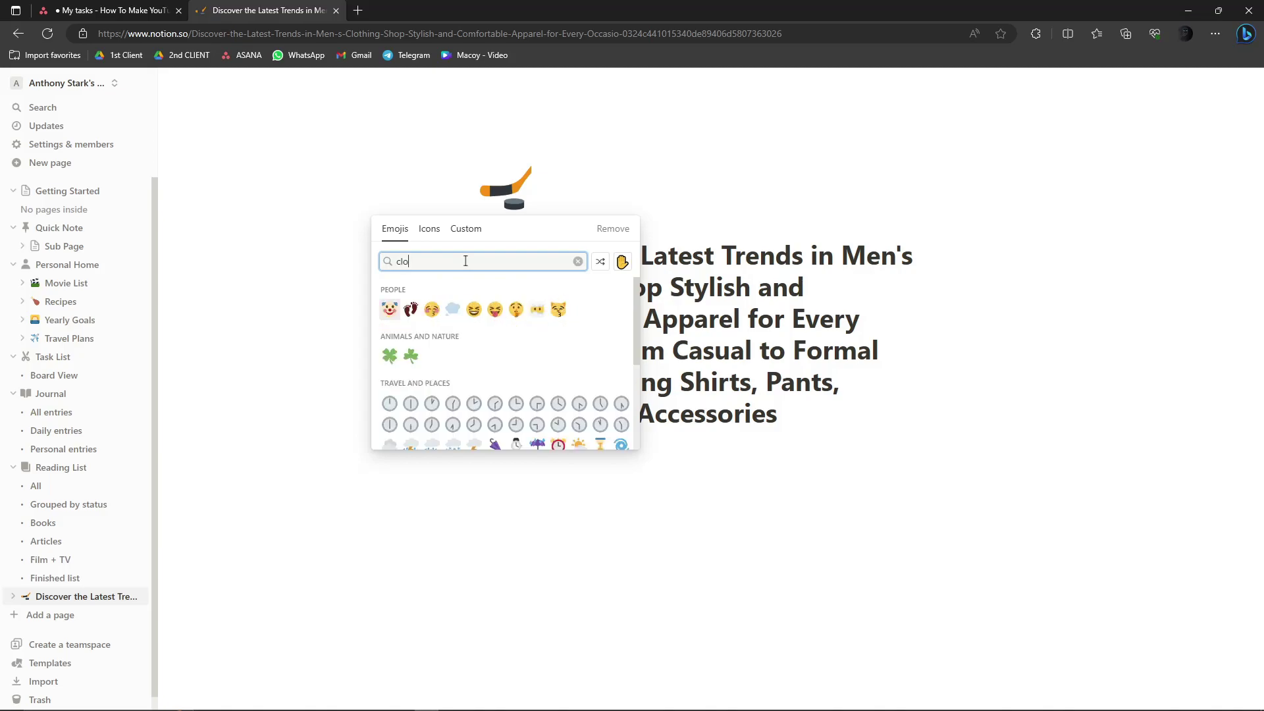
{"action": "type", "text": "t"}
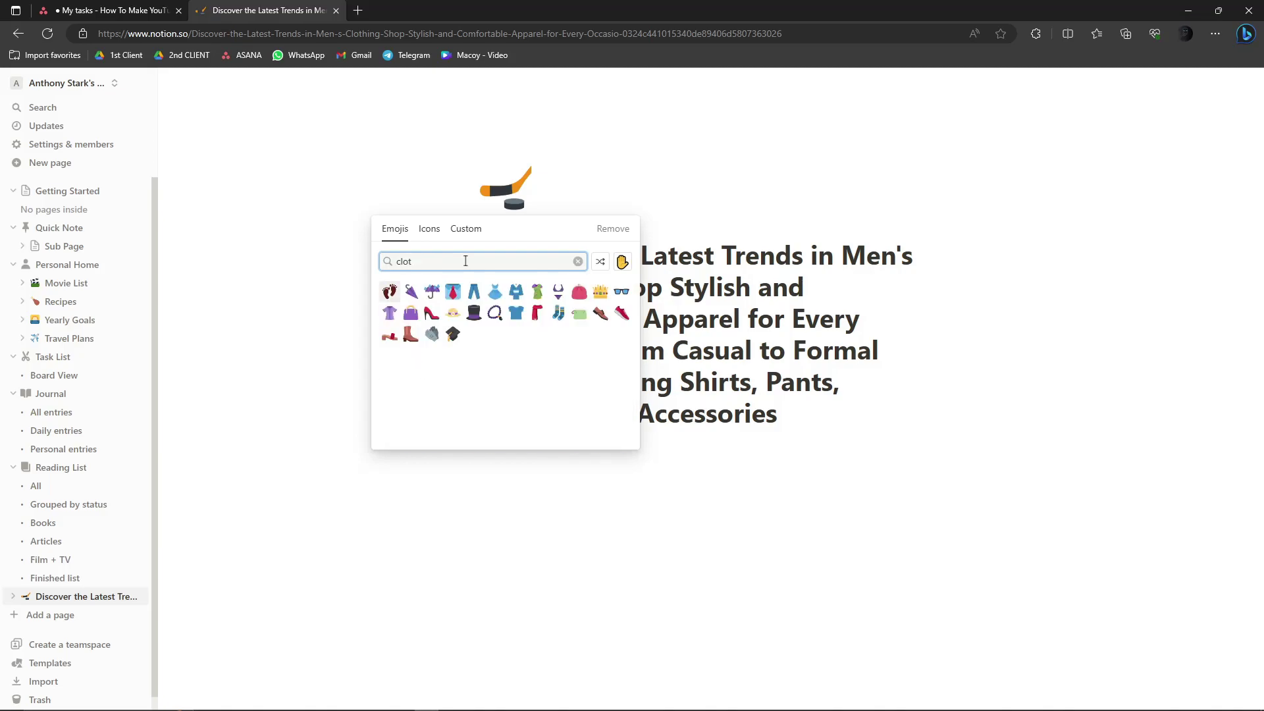
{"action": "left_click", "coordinate": [517, 313]}
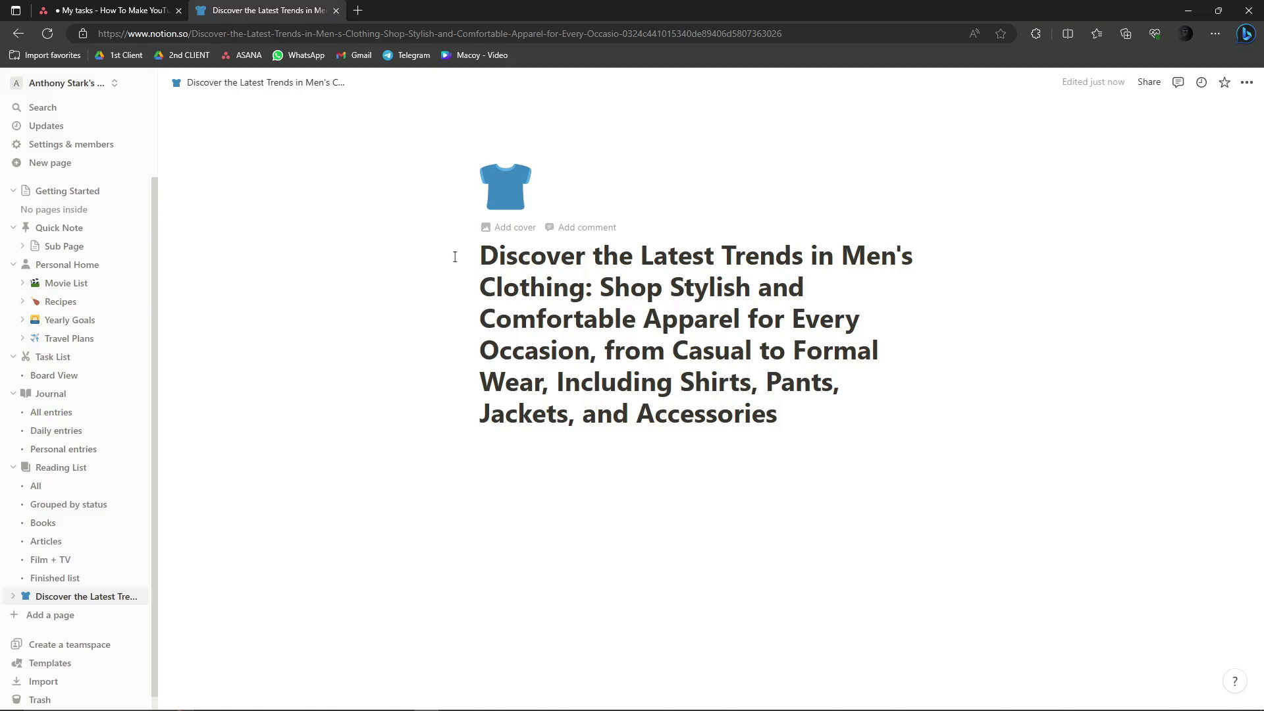
Add the comment "FRESH & NEW" to the men's clothing page
{"action": "left_click", "coordinate": [581, 227]}
{"action": "left_click", "coordinate": [532, 445]}
{"action": "type", "text": "FRTE"}
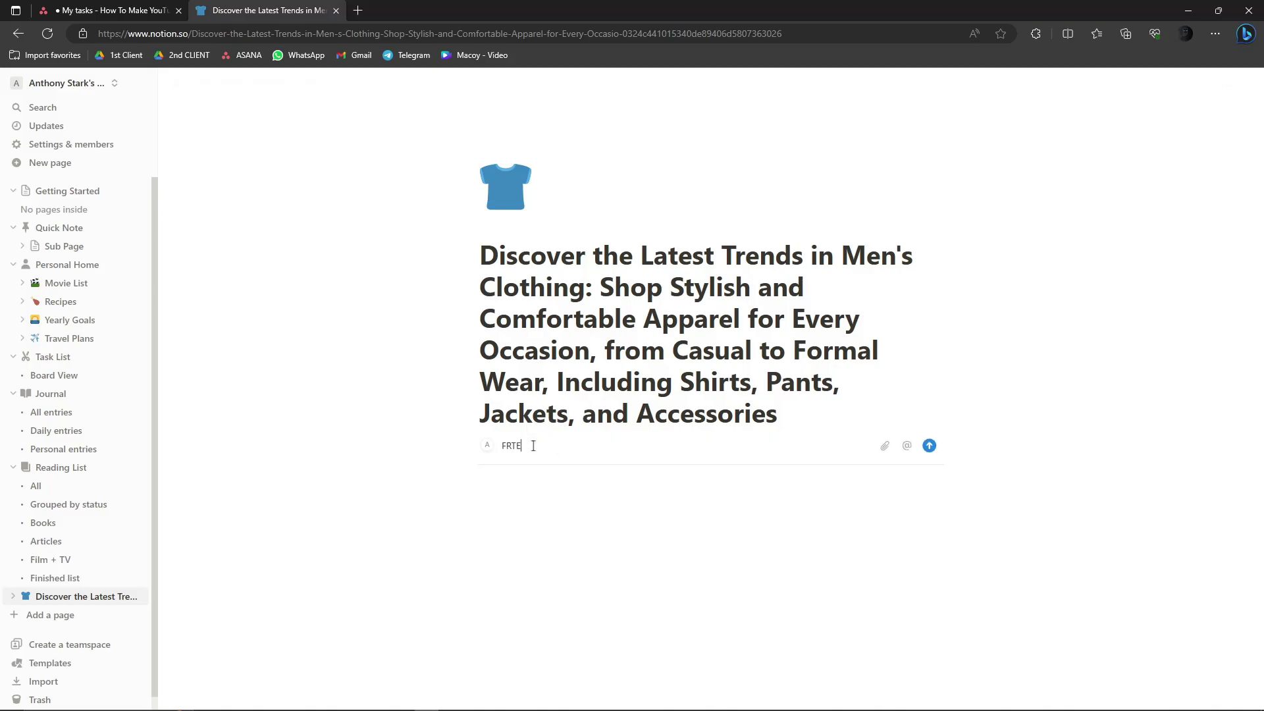
{"action": "type", "text": "H NNBE"}
{"action": "left_click", "coordinate": [929, 446]}
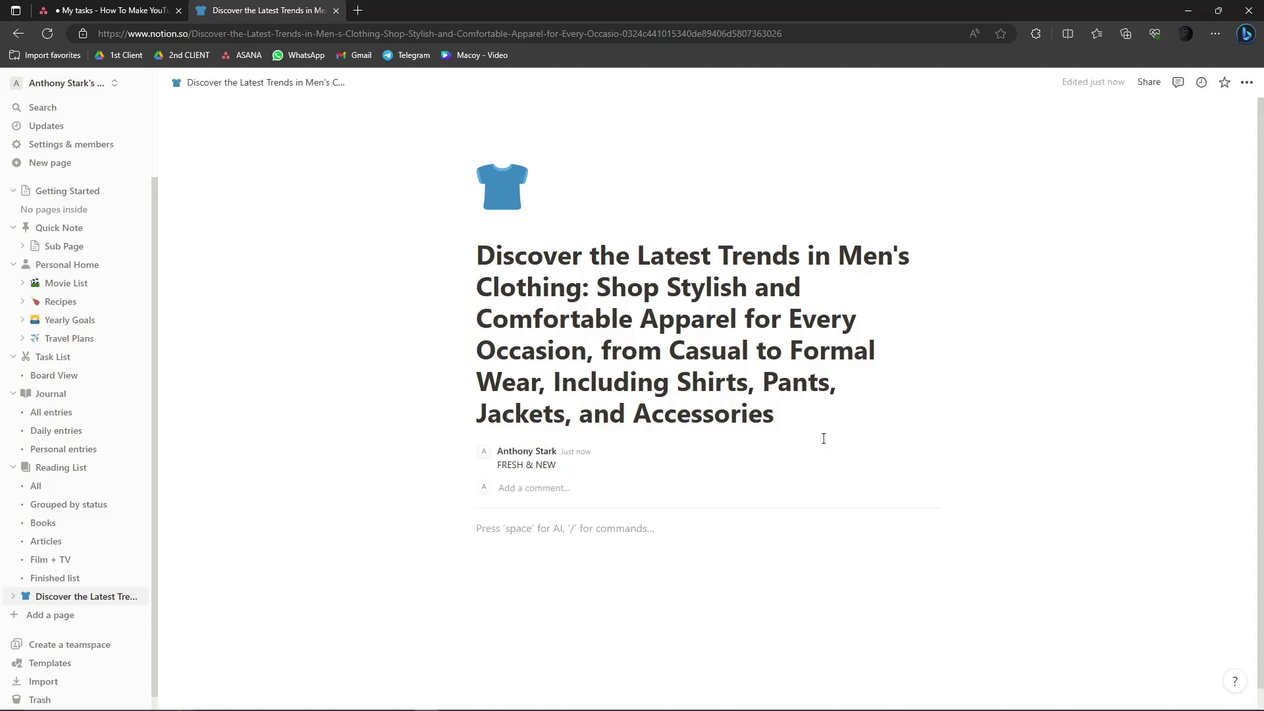
Delete the "FRESH & NEW" comment from the page
{"action": "left_click", "coordinate": [925, 448]}
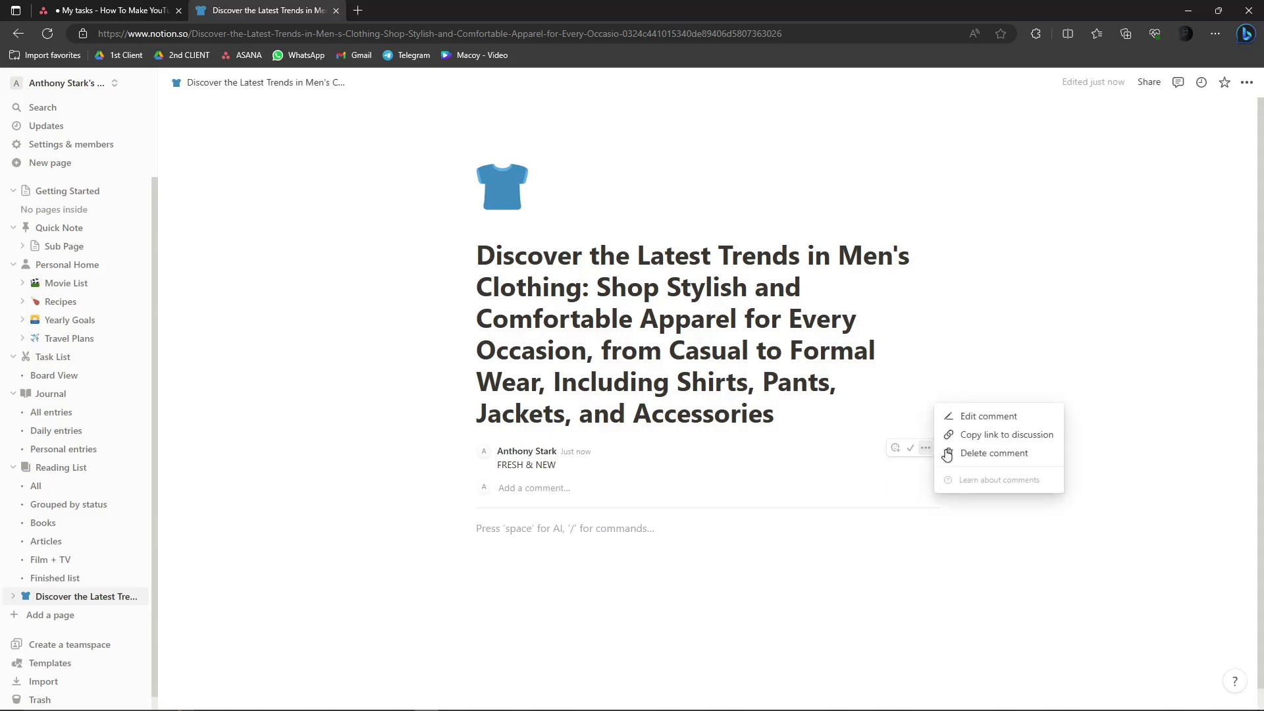
{"action": "left_click", "coordinate": [977, 453]}
{"action": "left_click", "coordinate": [734, 388]}
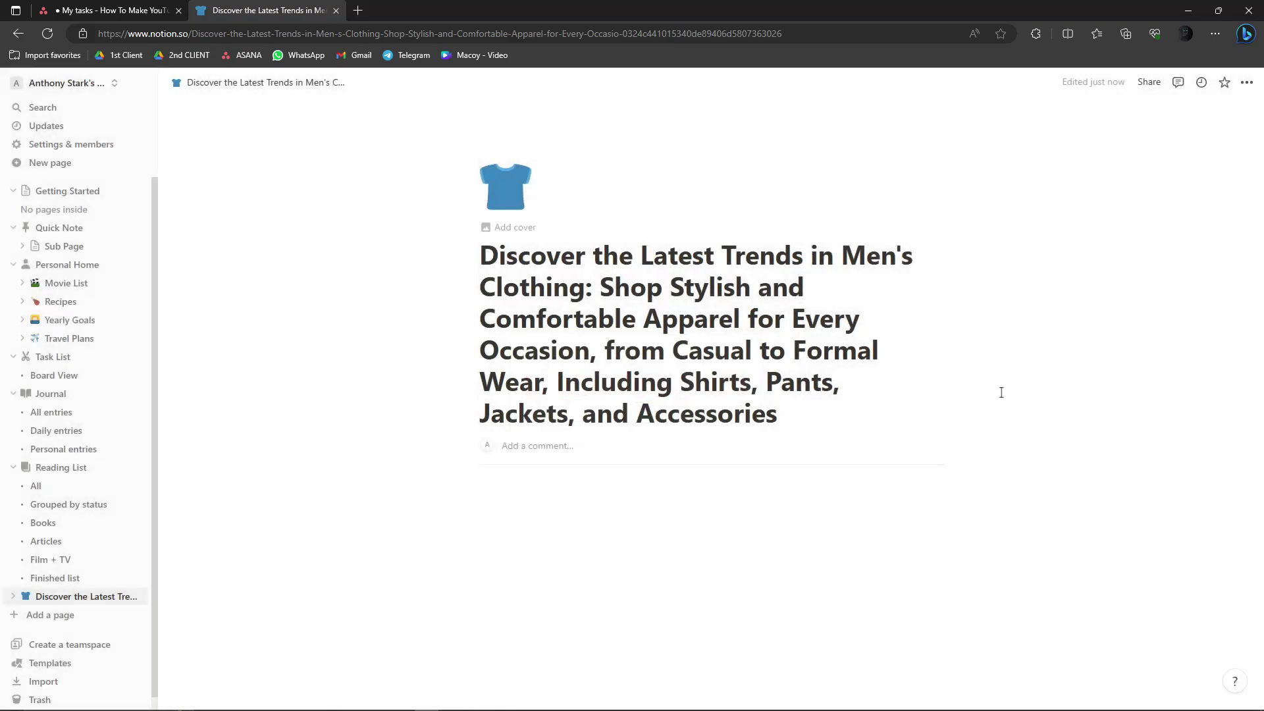
Add a cover image to the page and reposition it upwards so more of the astronaut is in view
{"action": "left_click", "coordinate": [511, 227]}
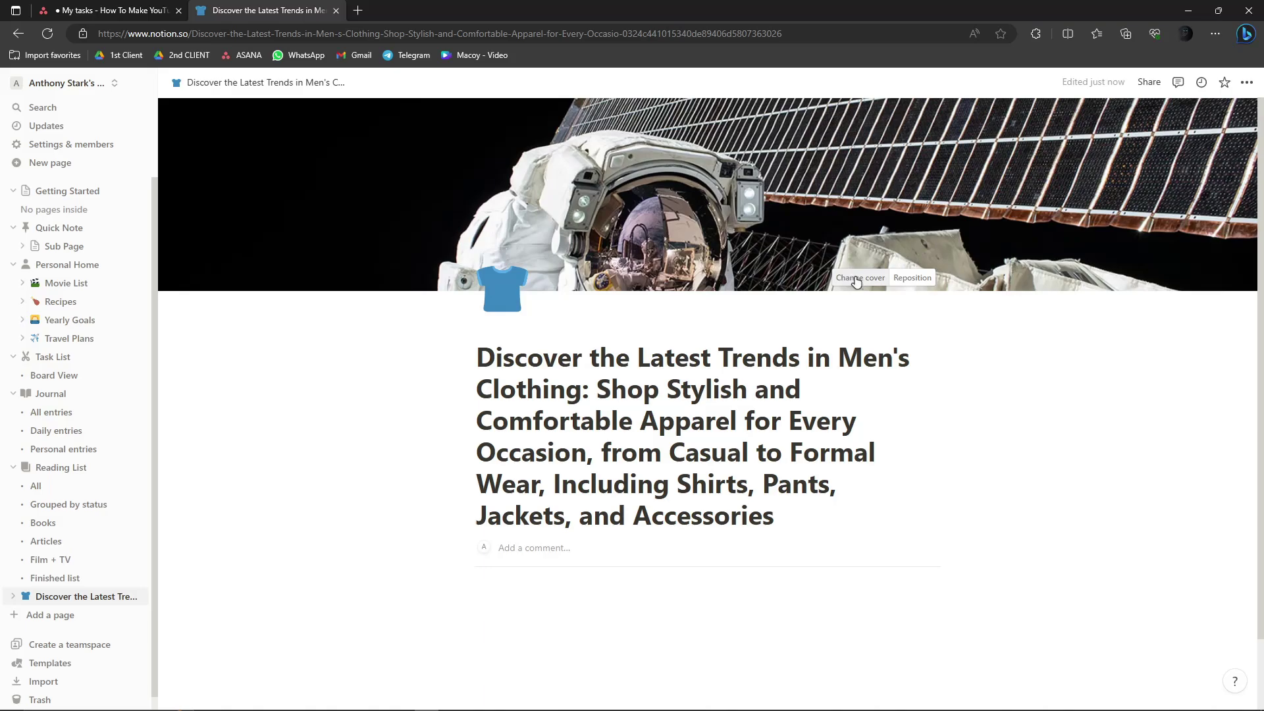
{"action": "left_click", "coordinate": [916, 285]}
{"action": "left_click_drag", "start_coordinate": [856, 257], "coordinate": [849, 212]}
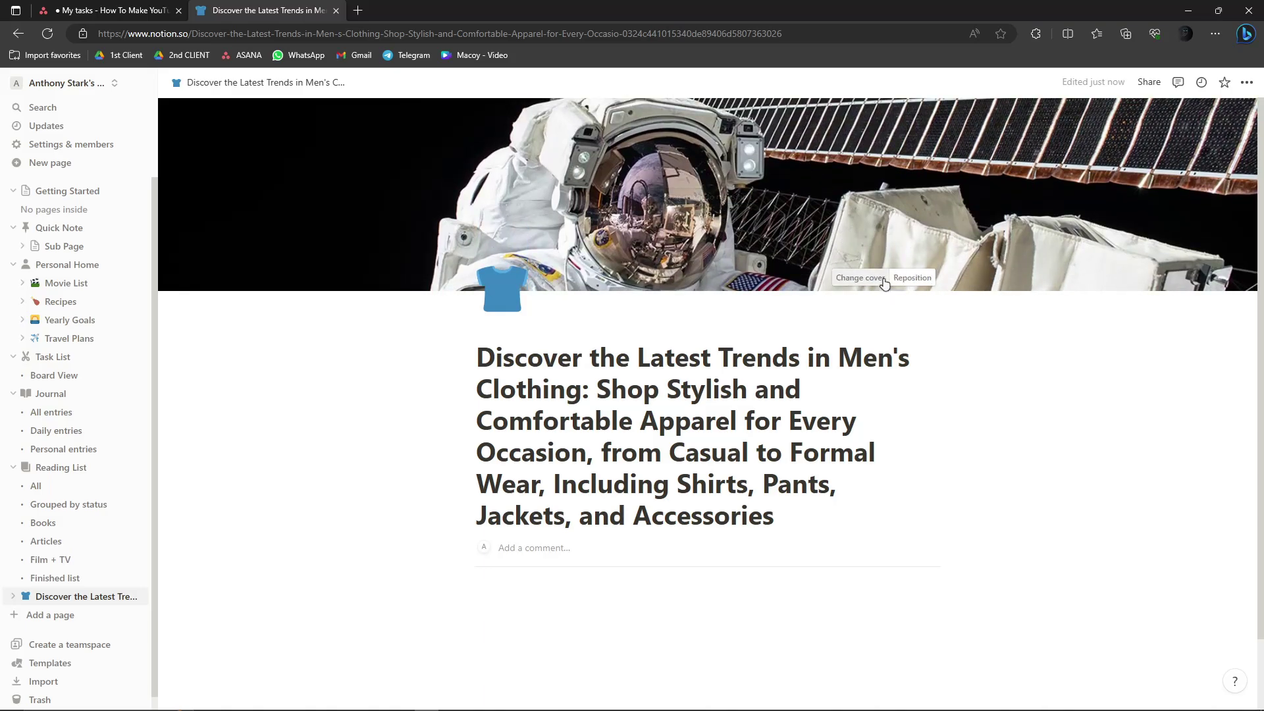
Look through the gallery, upload and link options for changing the page cover
{"action": "left_click", "coordinate": [875, 278]}
{"action": "left_click", "coordinate": [864, 278]}
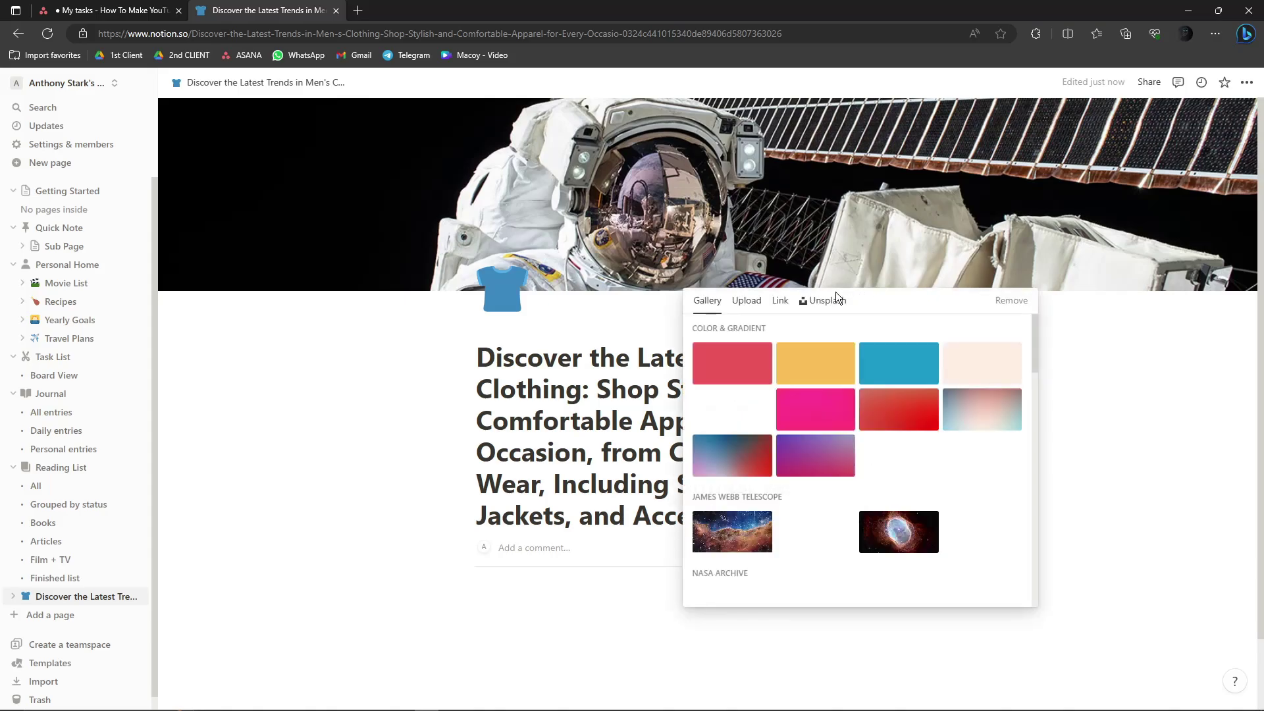
{"action": "scroll", "coordinate": [803, 385], "scroll_direction": "down", "scroll_amount": 1}
{"action": "scroll", "coordinate": [803, 386], "scroll_direction": "down", "scroll_amount": 5}
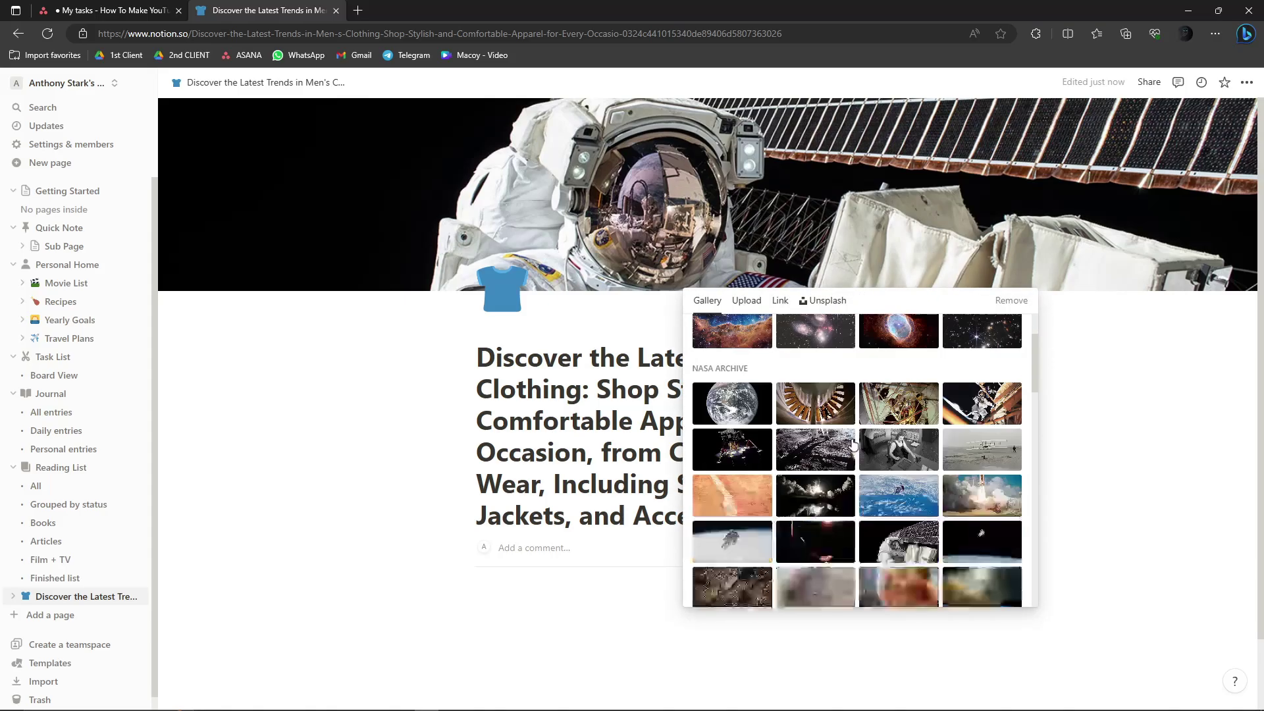
{"action": "scroll", "coordinate": [773, 398], "scroll_direction": "up", "scroll_amount": 6}
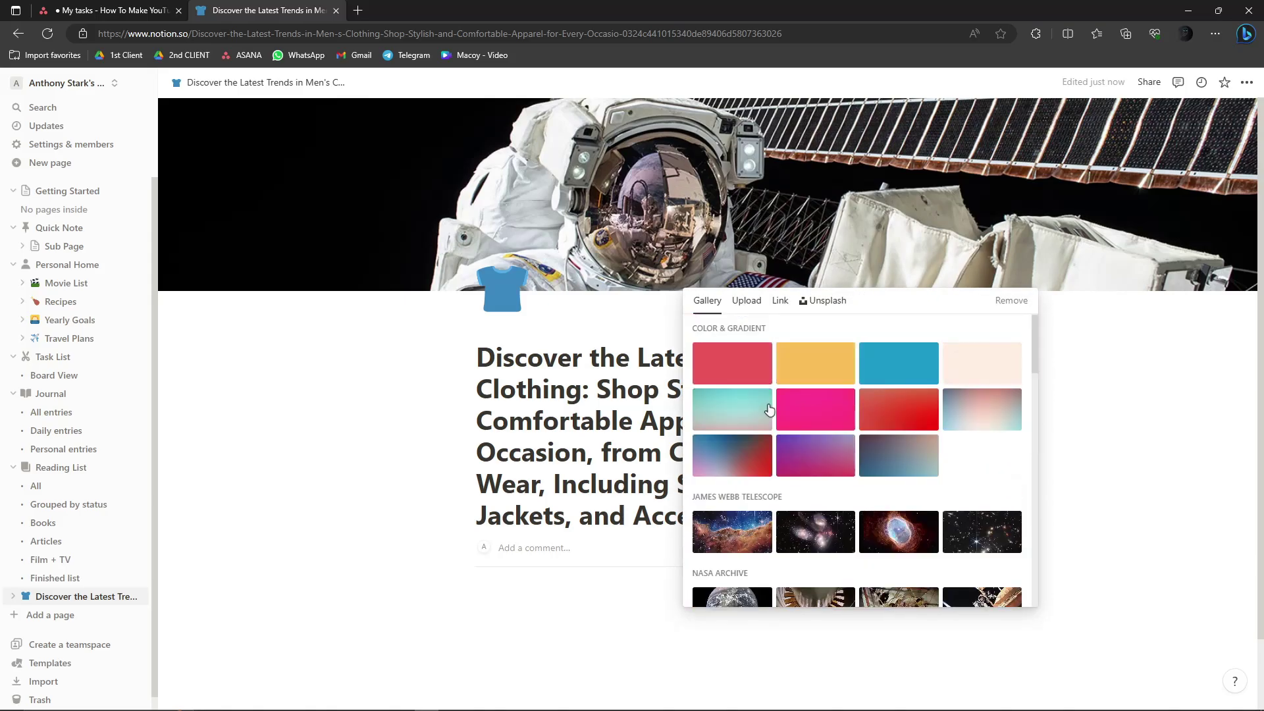
{"action": "left_click", "coordinate": [754, 302]}
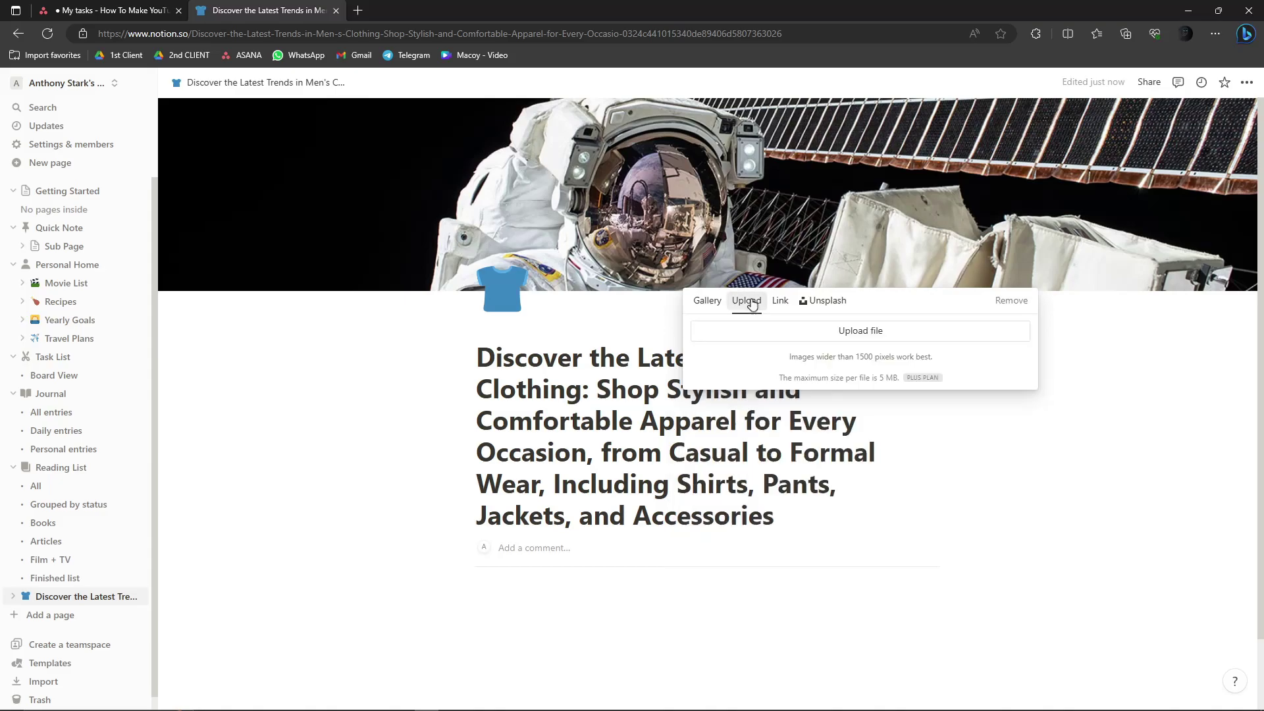
{"action": "left_click", "coordinate": [782, 303]}
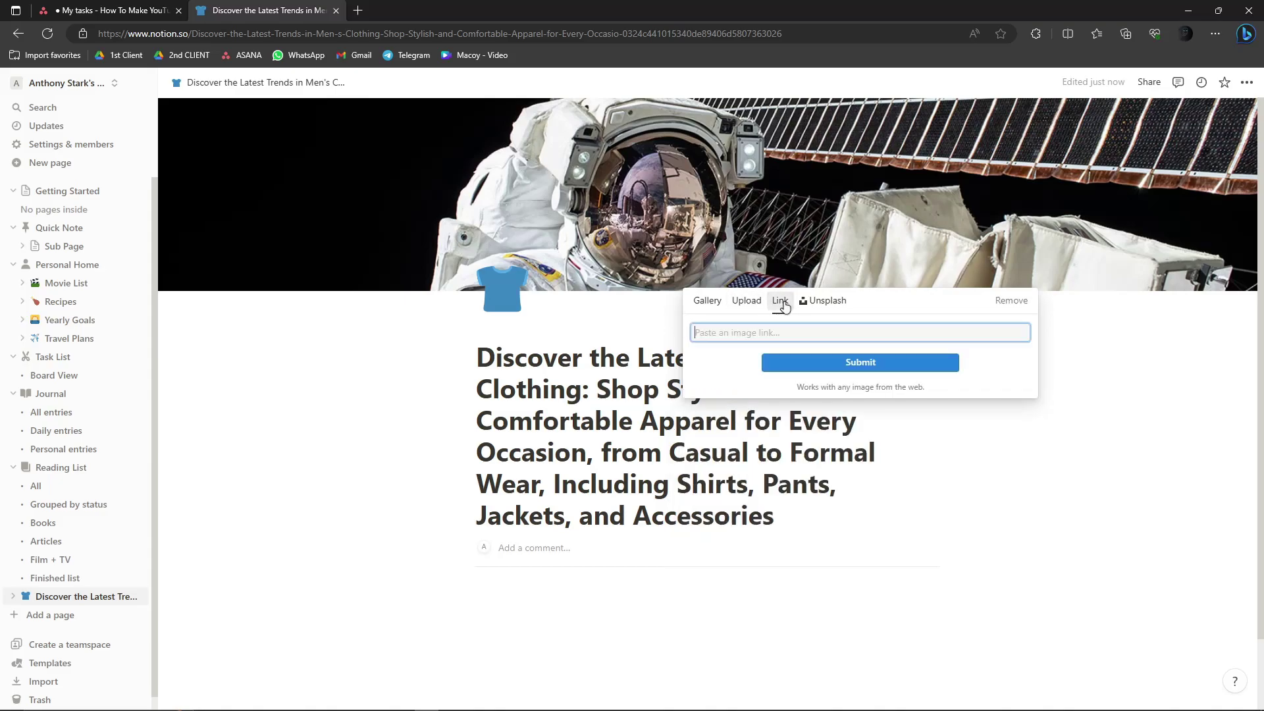
{"action": "left_click", "coordinate": [743, 301]}
{"action": "left_click", "coordinate": [706, 300]}
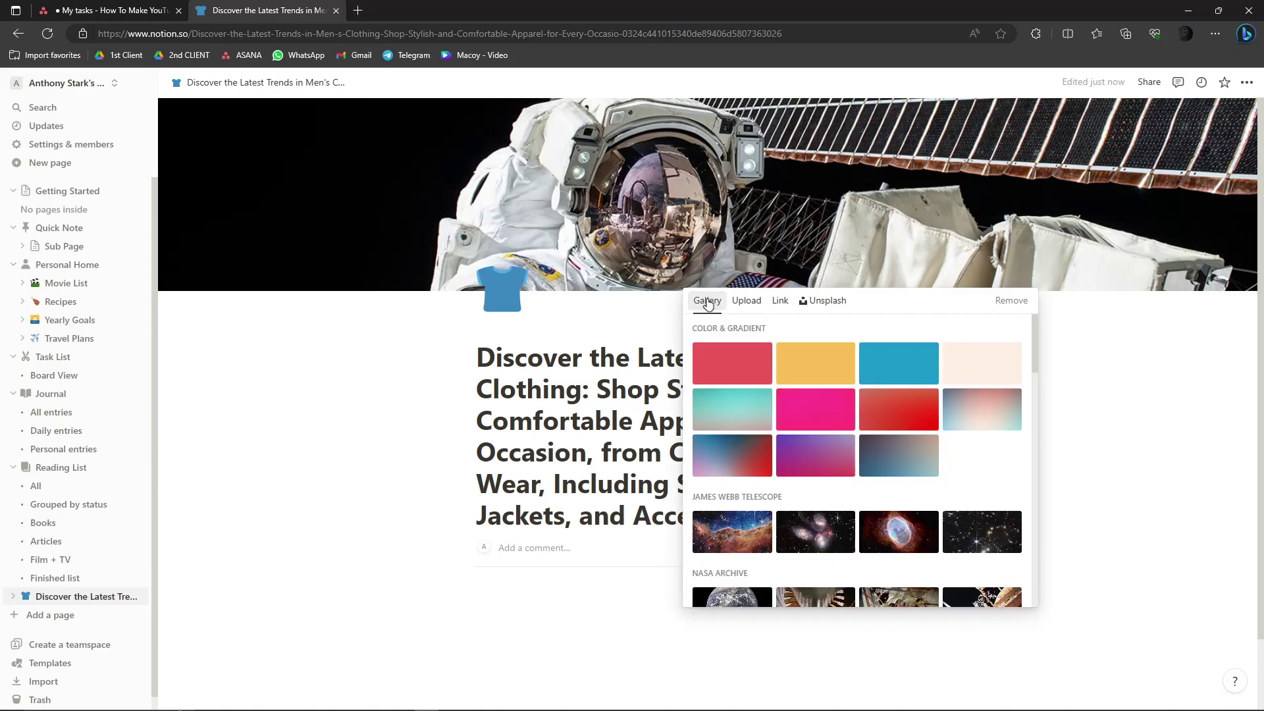
{"action": "left_click", "coordinate": [1109, 382]}
Add a to-do list below the comment area with the items "Buy new clothes", "Get new people" and "Invite pople"
{"action": "scroll", "coordinate": [1108, 383], "scroll_direction": "down", "scroll_amount": 1}
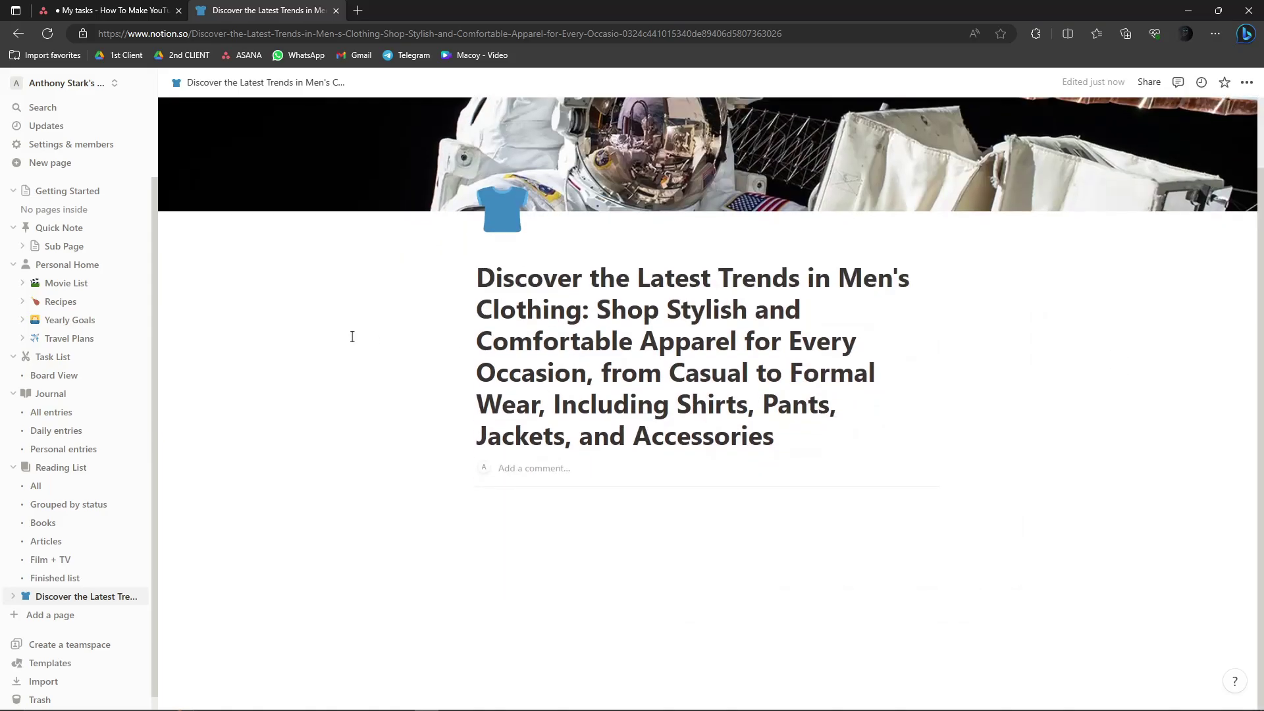
{"action": "left_click", "coordinate": [574, 330]}
{"action": "left_click", "coordinate": [479, 492]}
{"action": "type", "text": "/"}
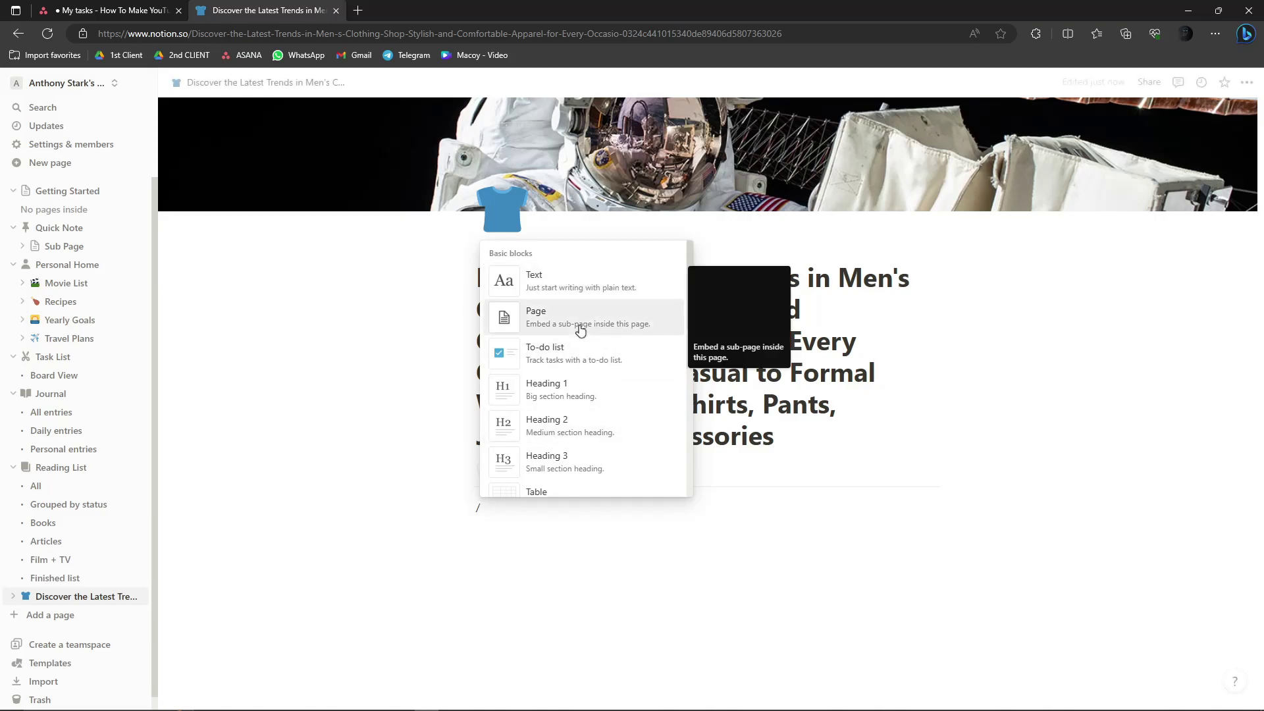
{"action": "left_click", "coordinate": [567, 353]}
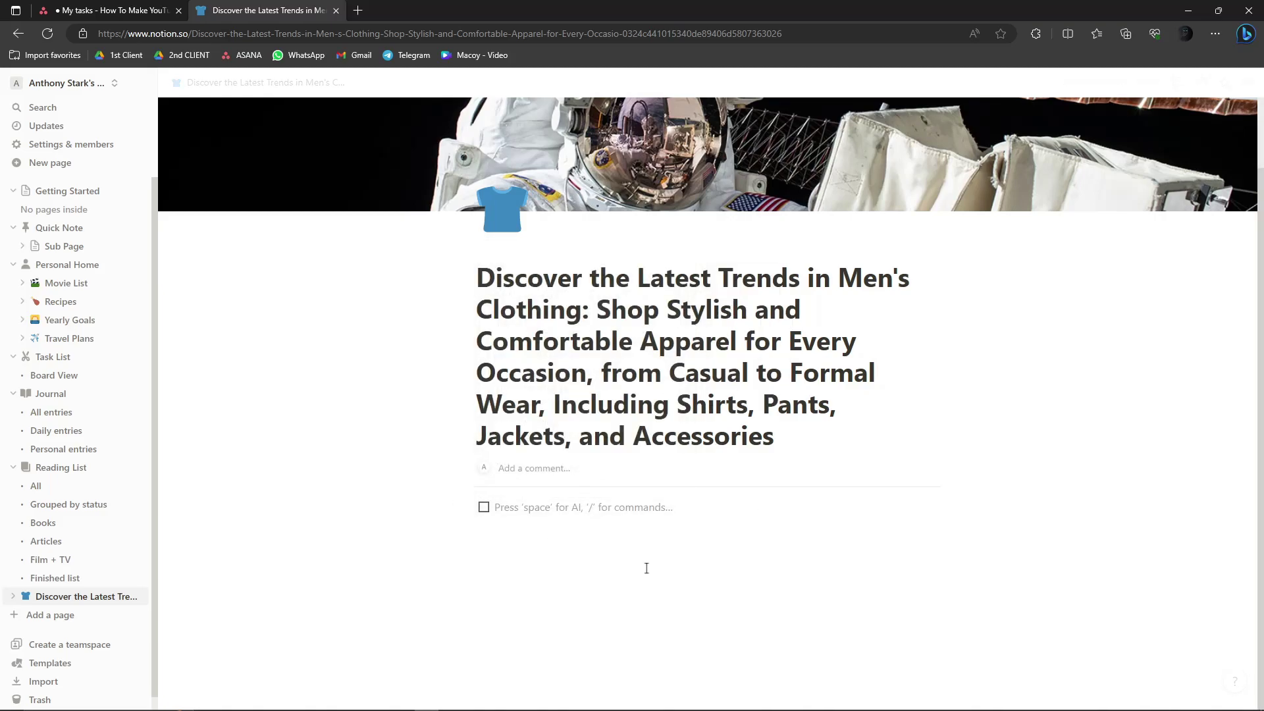
{"action": "type", "text": "Buy new clothes"}
{"action": "key", "text": "Return"}
{"action": "type", "text": "Get new people"}
{"action": "key", "text": "Return"}
{"action": "type", "text": "IN"}
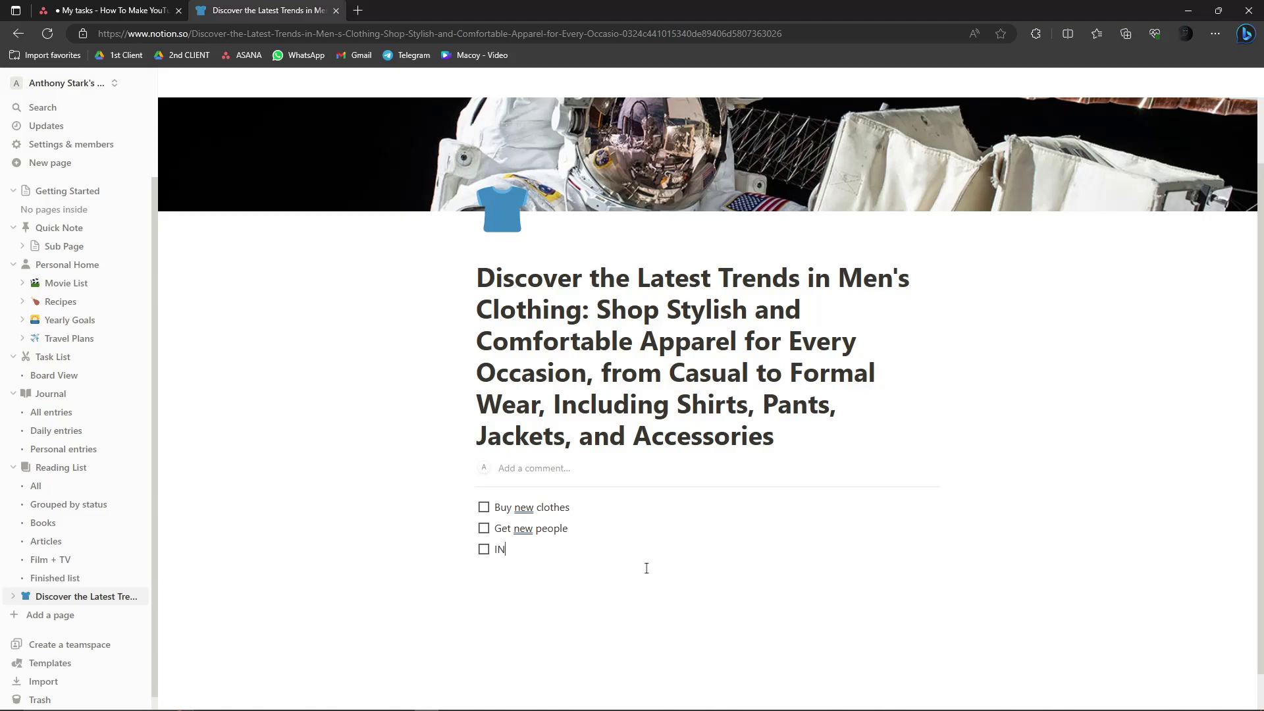
{"action": "type", "text": "vite pople"}
{"action": "key", "text": "Return"}
{"action": "key", "text": "Return"}
{"action": "type", "text": "/"}
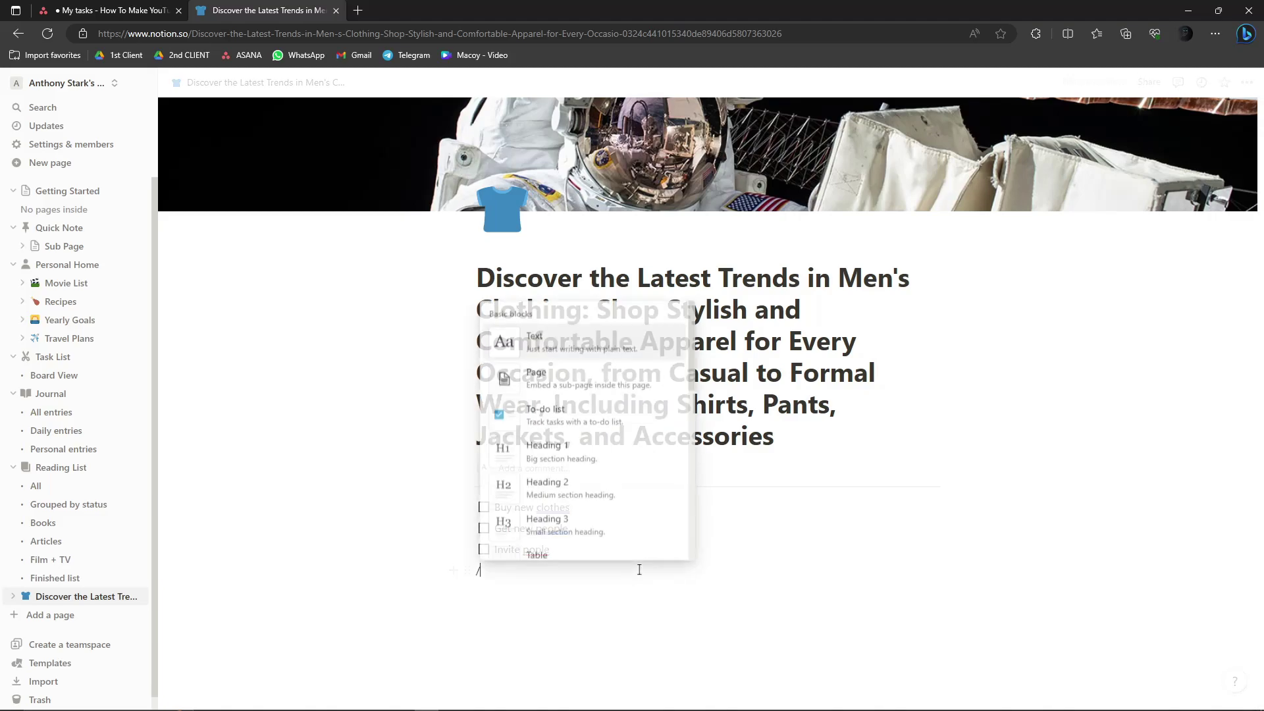
{"action": "scroll", "coordinate": [579, 488], "scroll_direction": "down", "scroll_amount": 2}
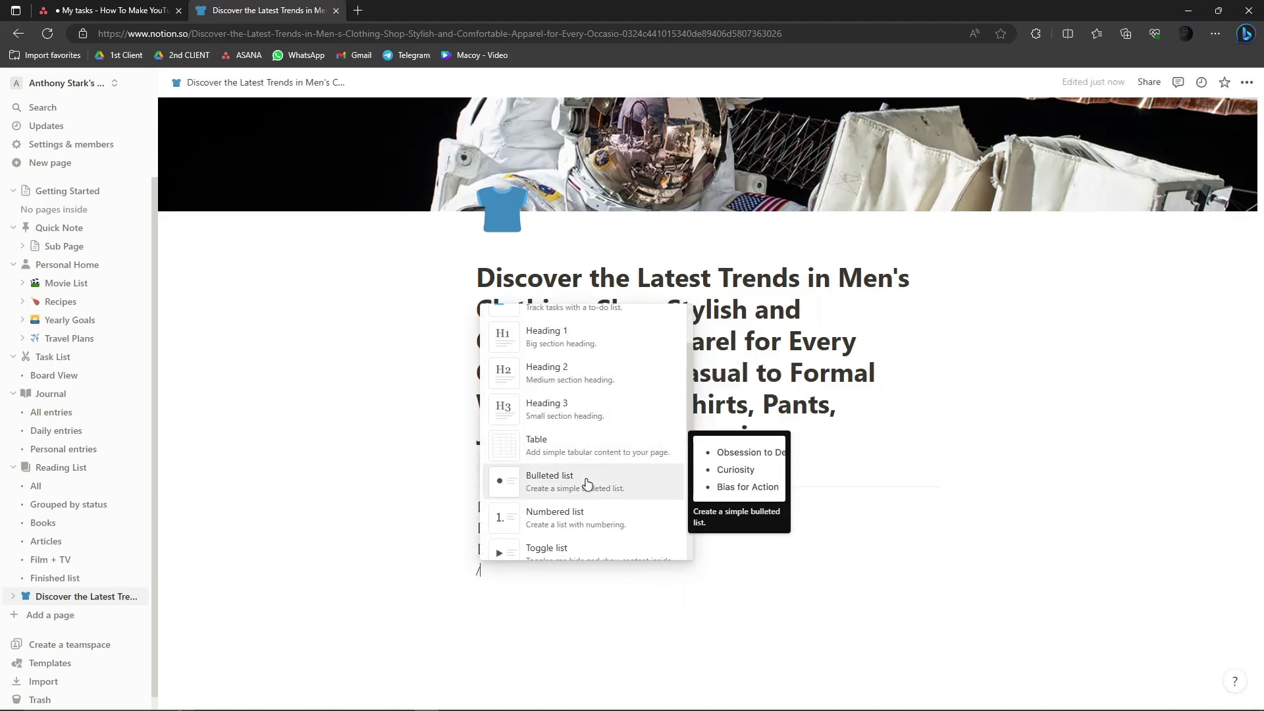
{"action": "scroll", "coordinate": [583, 500], "scroll_direction": "down", "scroll_amount": 1}
{"action": "key", "text": "BackSpace"}
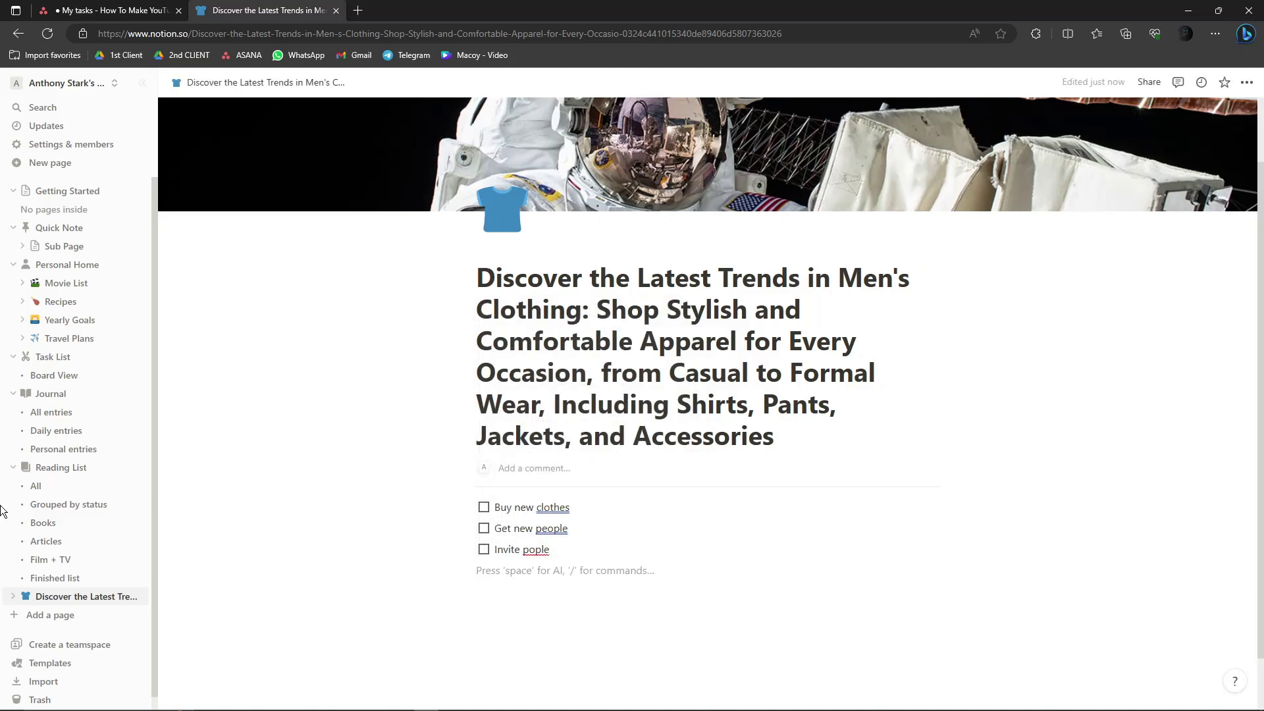
Open the Journal page and preview its entries one after another, starting with "Daily reflection"
{"action": "scroll", "coordinate": [79, 510], "scroll_direction": "down", "scroll_amount": 1}
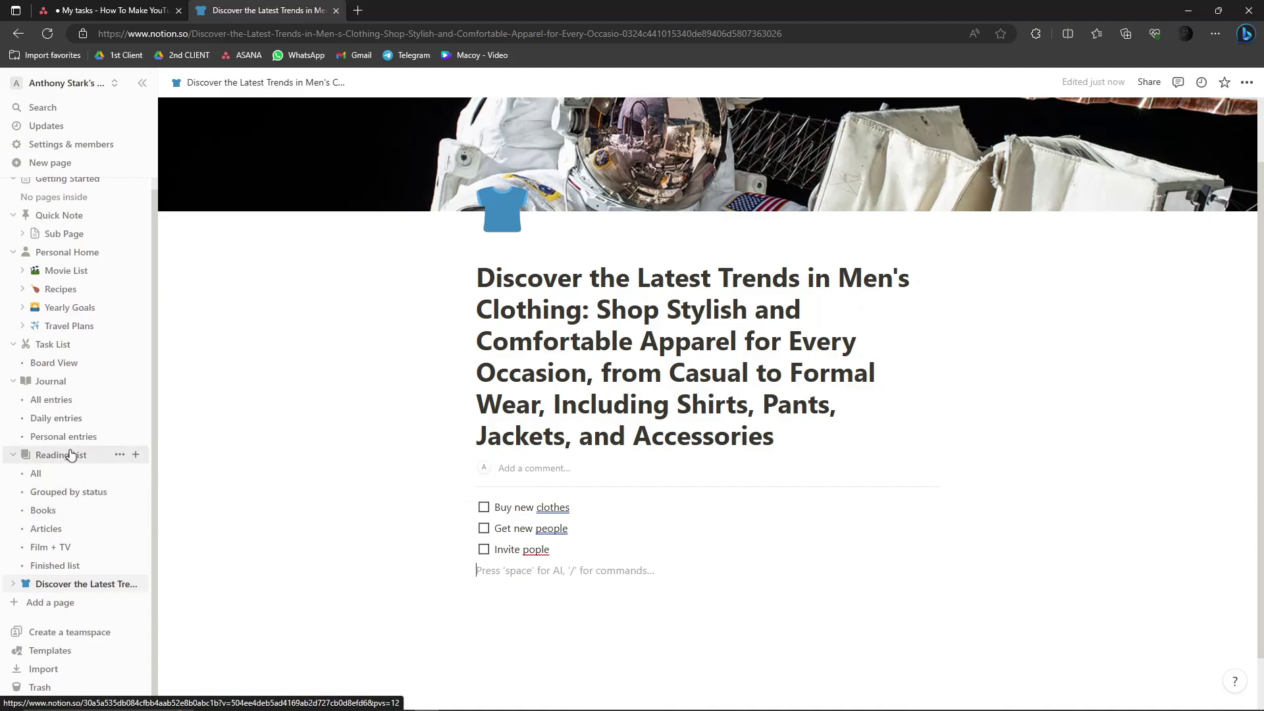
{"action": "left_click", "coordinate": [58, 384]}
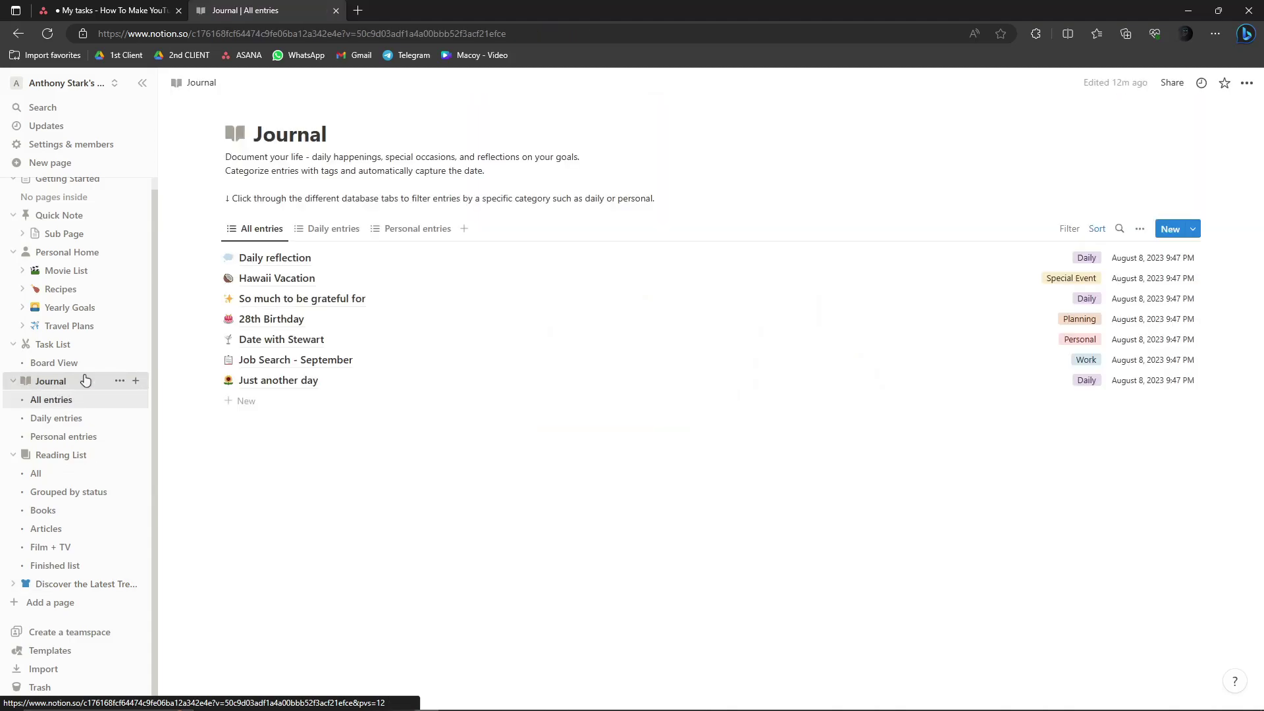
{"action": "left_click", "coordinate": [294, 259]}
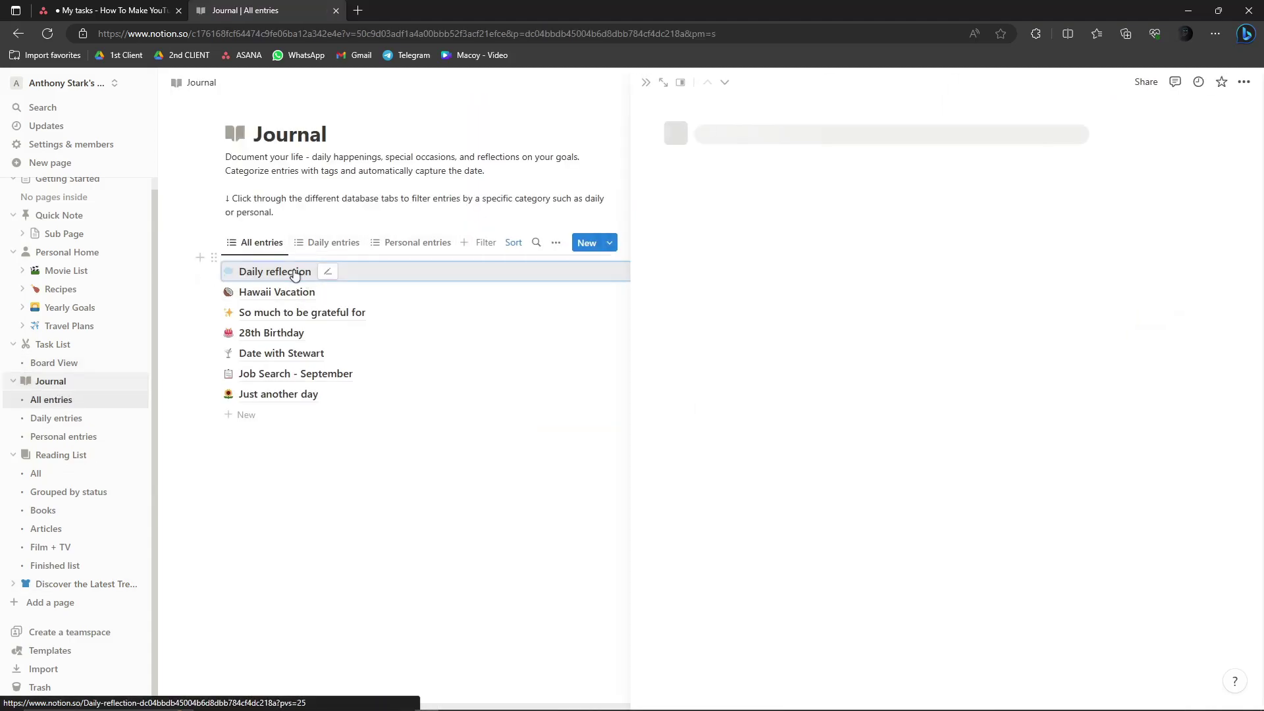
{"action": "left_click", "coordinate": [291, 309]}
{"action": "left_click", "coordinate": [294, 328]}
{"action": "left_click", "coordinate": [296, 348]}
{"action": "left_click", "coordinate": [302, 370]}
{"action": "left_click", "coordinate": [323, 388]}
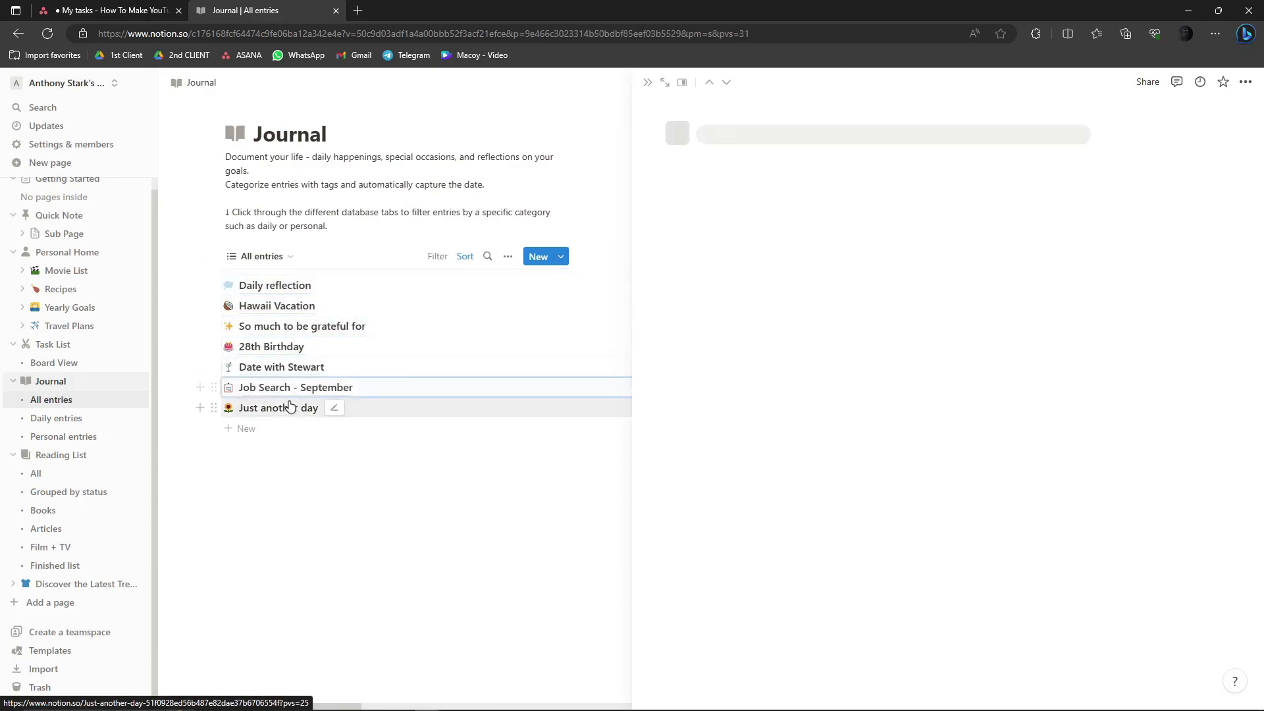
Go to the Reading List and open its "Netflix: explained" entry
{"action": "left_click", "coordinate": [78, 456]}
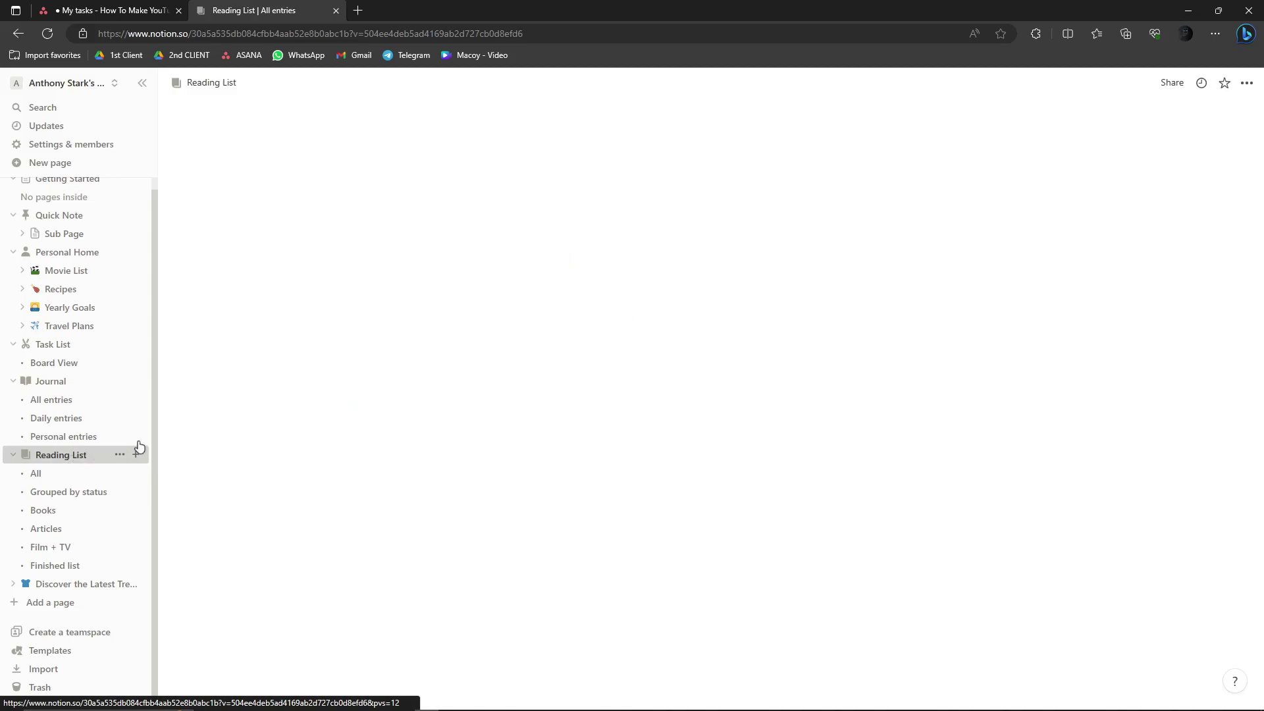
{"action": "scroll", "coordinate": [461, 408], "scroll_direction": "down", "scroll_amount": 1}
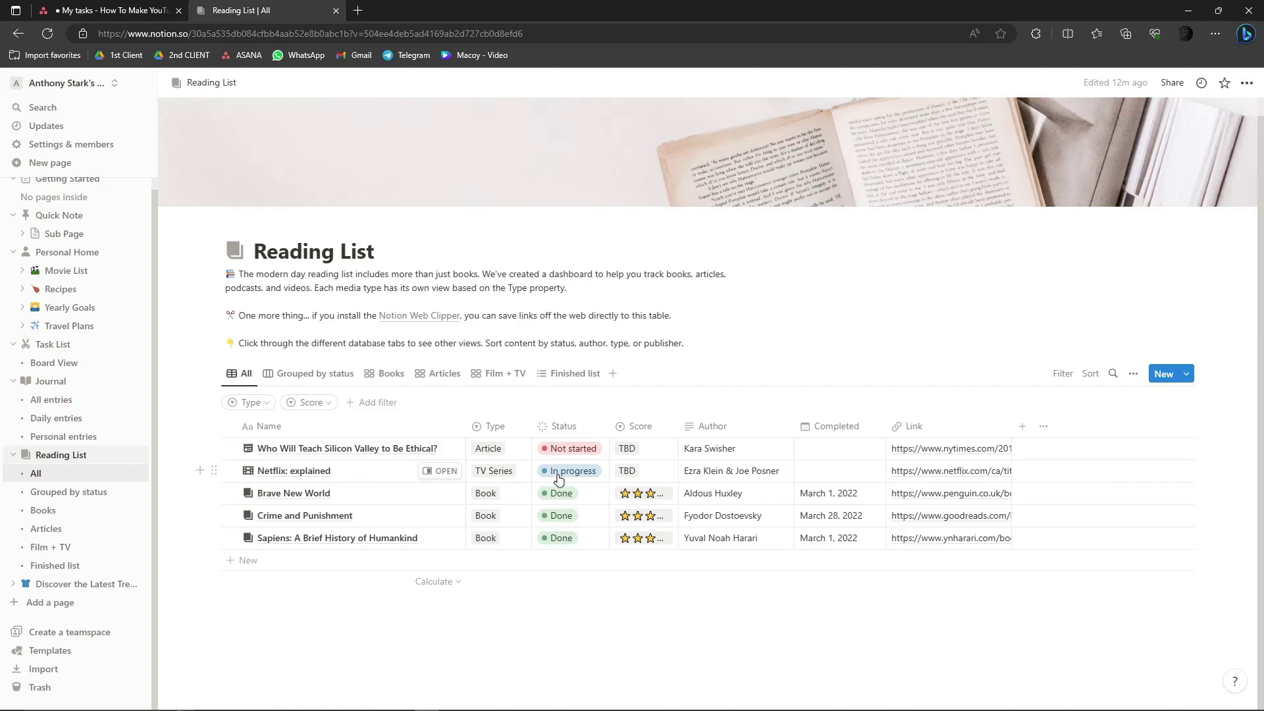
{"action": "left_click", "coordinate": [357, 474]}
{"action": "key", "text": "Escape"}
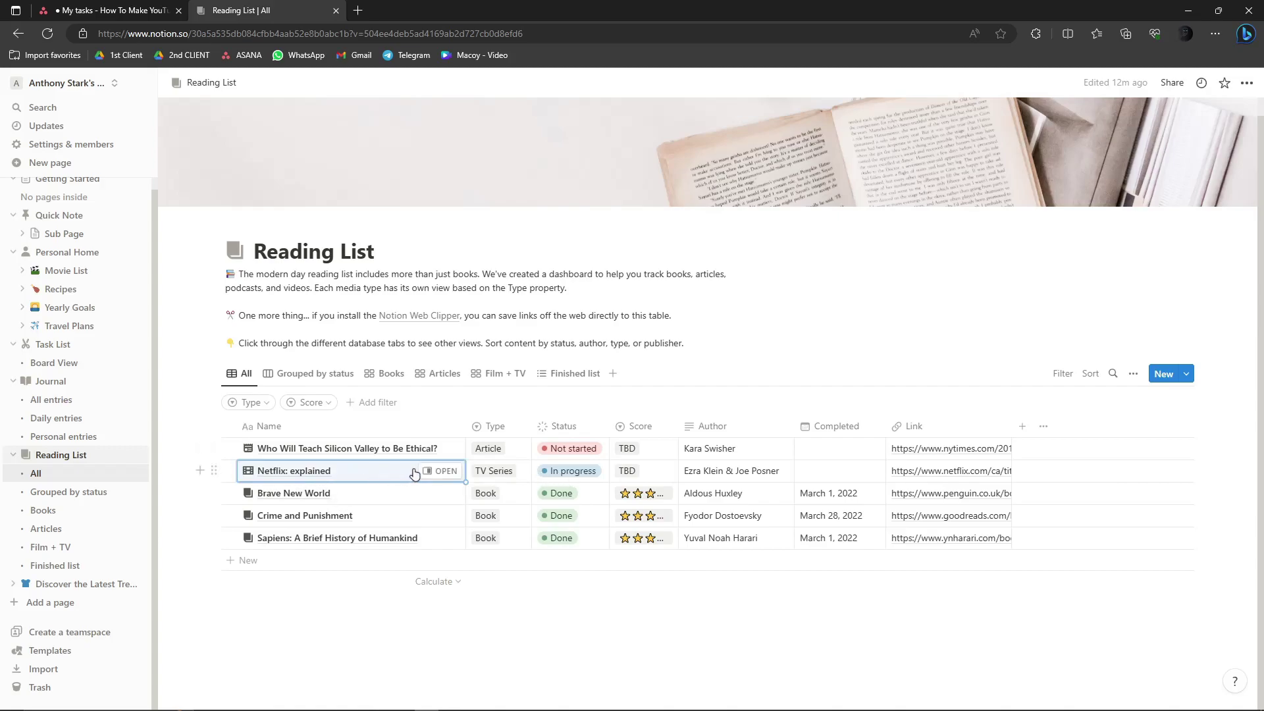
{"action": "left_click", "coordinate": [437, 472]}
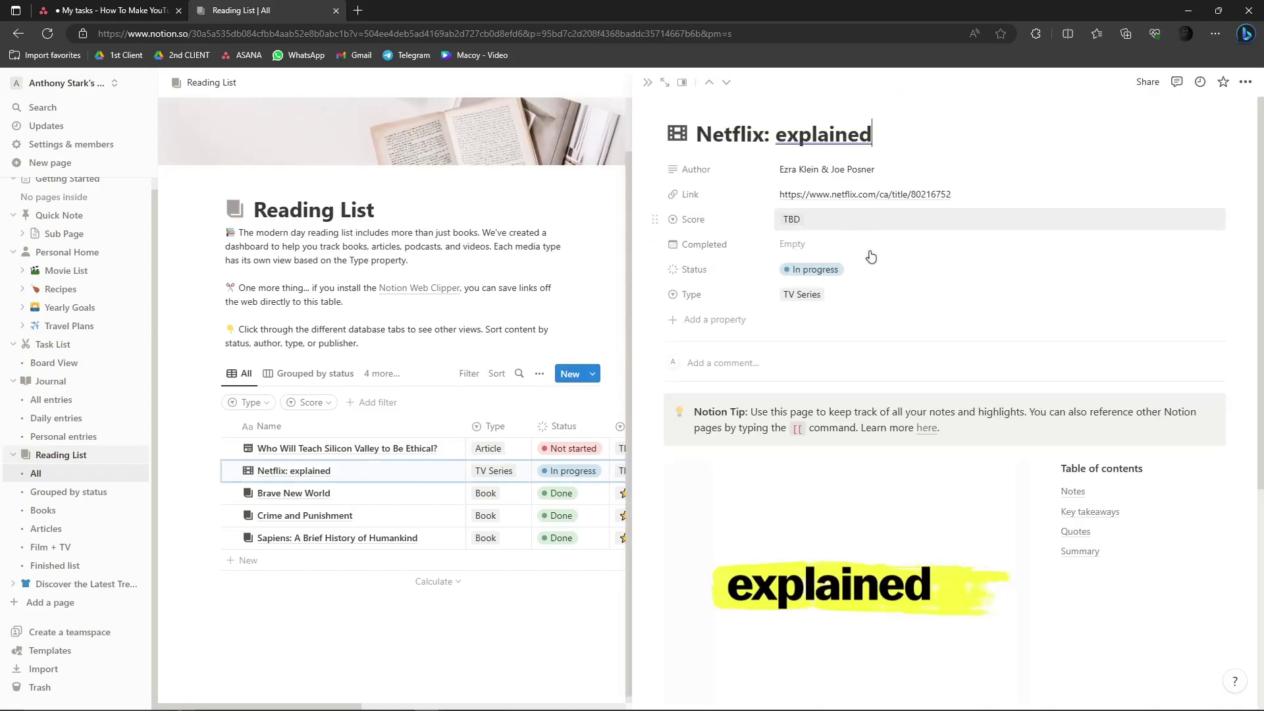
Examine the entry's properties and its Notes, Key takeaways, Quotes and Summary sections, and close the entry
{"action": "scroll", "coordinate": [955, 372], "scroll_direction": "down", "scroll_amount": 3}
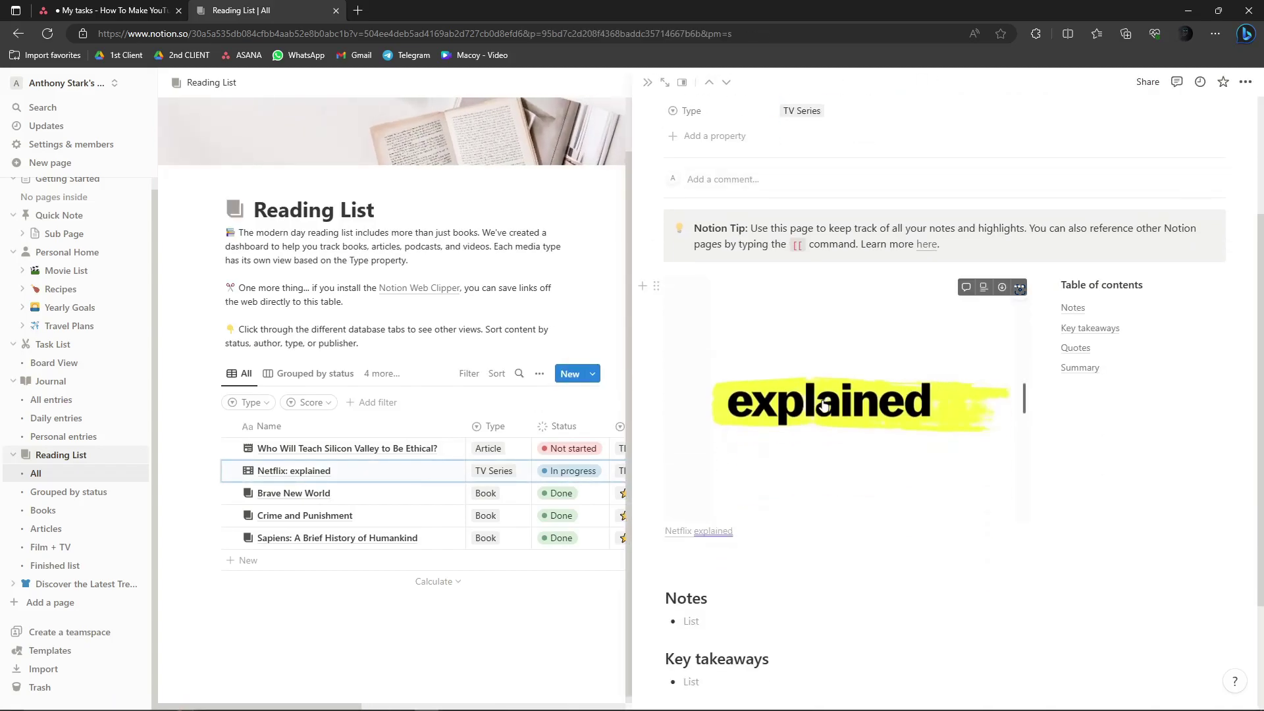
{"action": "scroll", "coordinate": [955, 373], "scroll_direction": "up", "scroll_amount": 3}
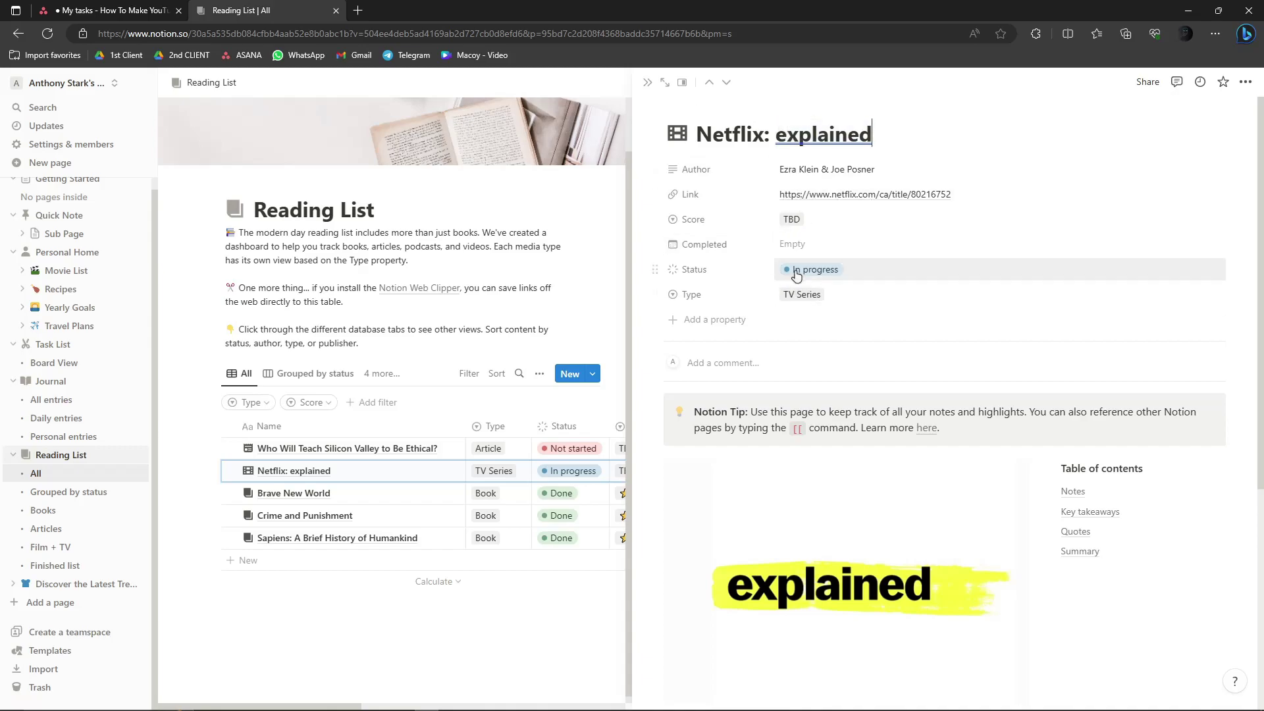
{"action": "scroll", "coordinate": [823, 284], "scroll_direction": "down", "scroll_amount": 3}
{"action": "scroll", "coordinate": [823, 271], "scroll_direction": "down", "scroll_amount": 3}
{"action": "left_click", "coordinate": [709, 465]}
{"action": "left_click", "coordinate": [713, 519]}
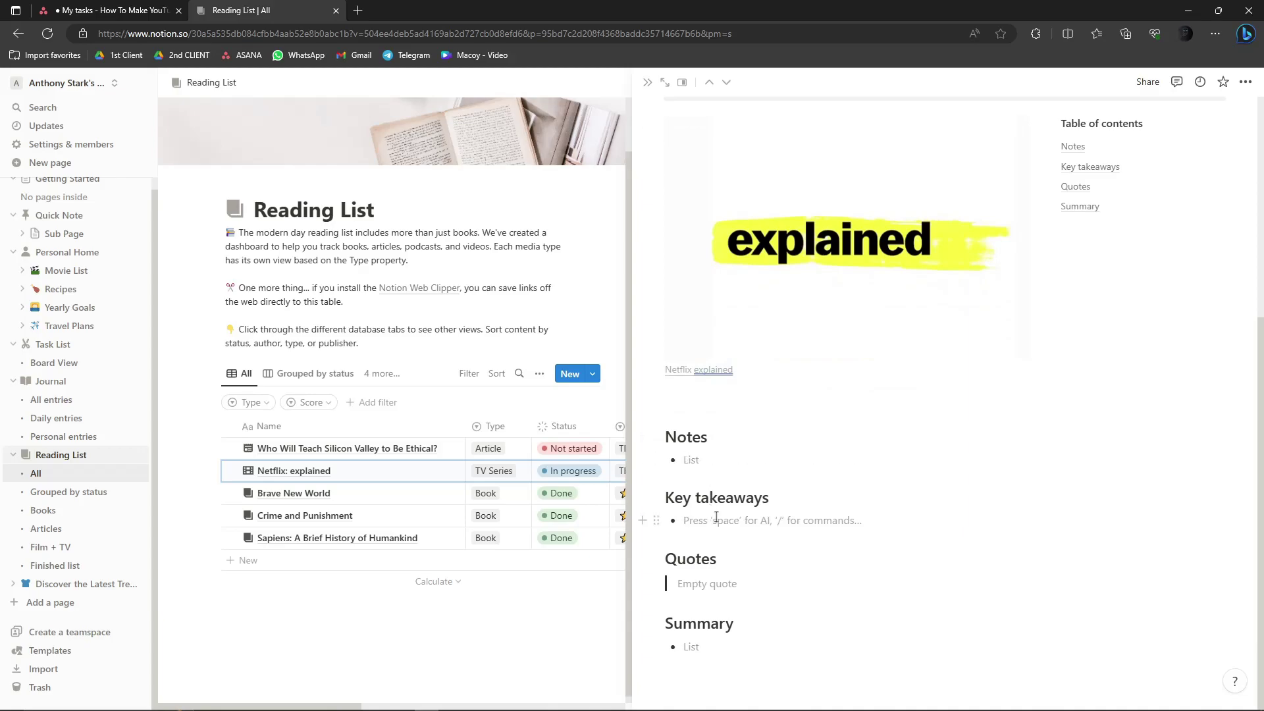
{"action": "scroll", "coordinate": [720, 515], "scroll_direction": "up", "scroll_amount": 5}
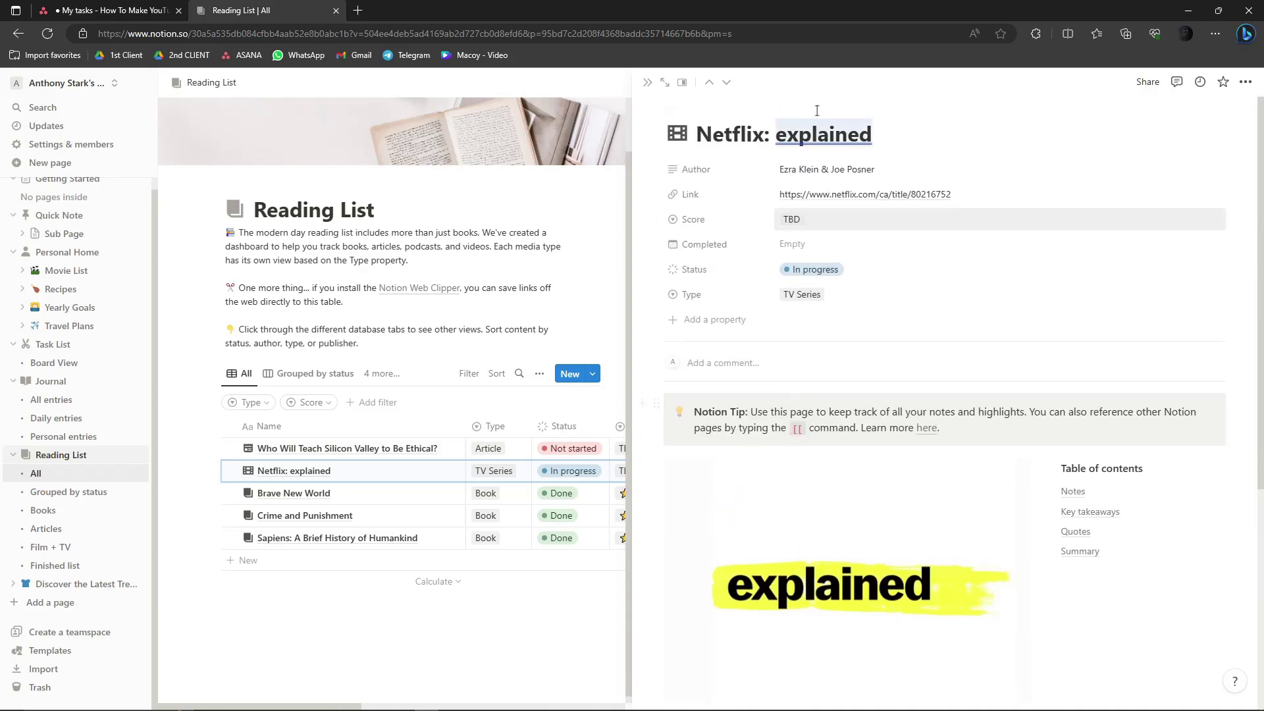
{"action": "scroll", "coordinate": [849, 181], "scroll_direction": "down", "scroll_amount": 5}
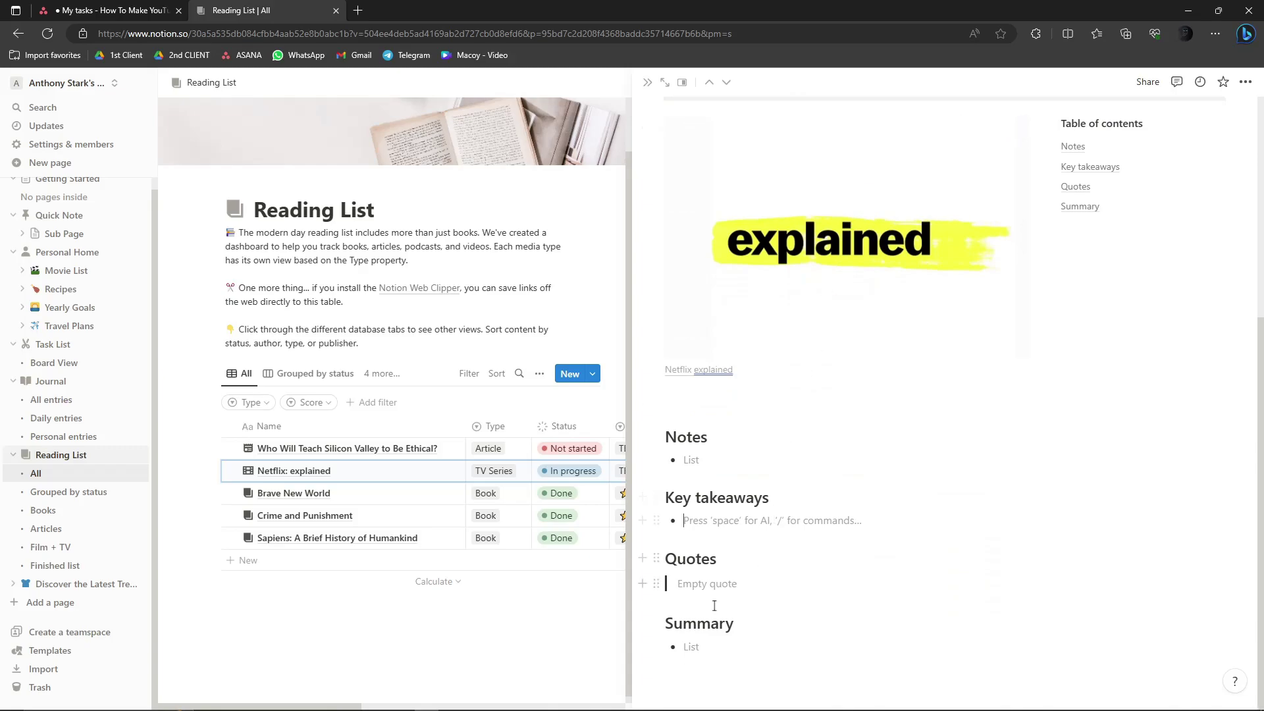
{"action": "left_click", "coordinate": [263, 626]}
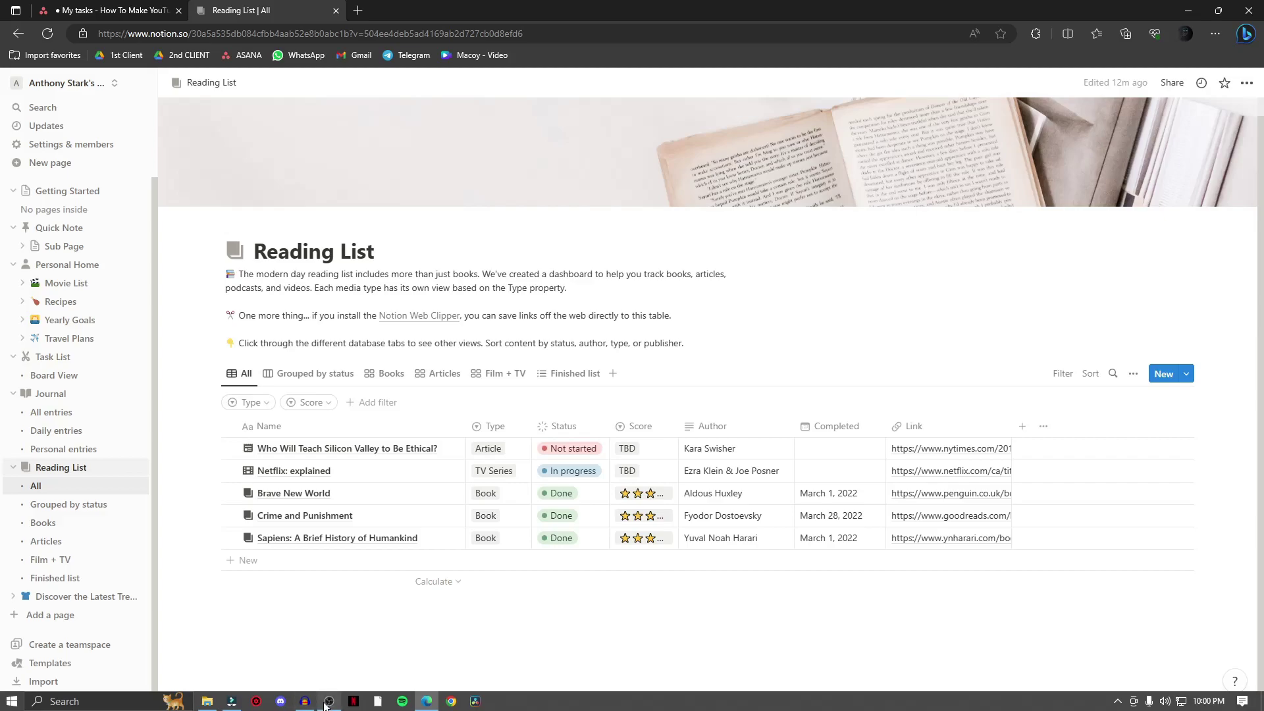
{"action": "left_click", "coordinate": [326, 704]}
{"action": "left_click", "coordinate": [331, 704]}
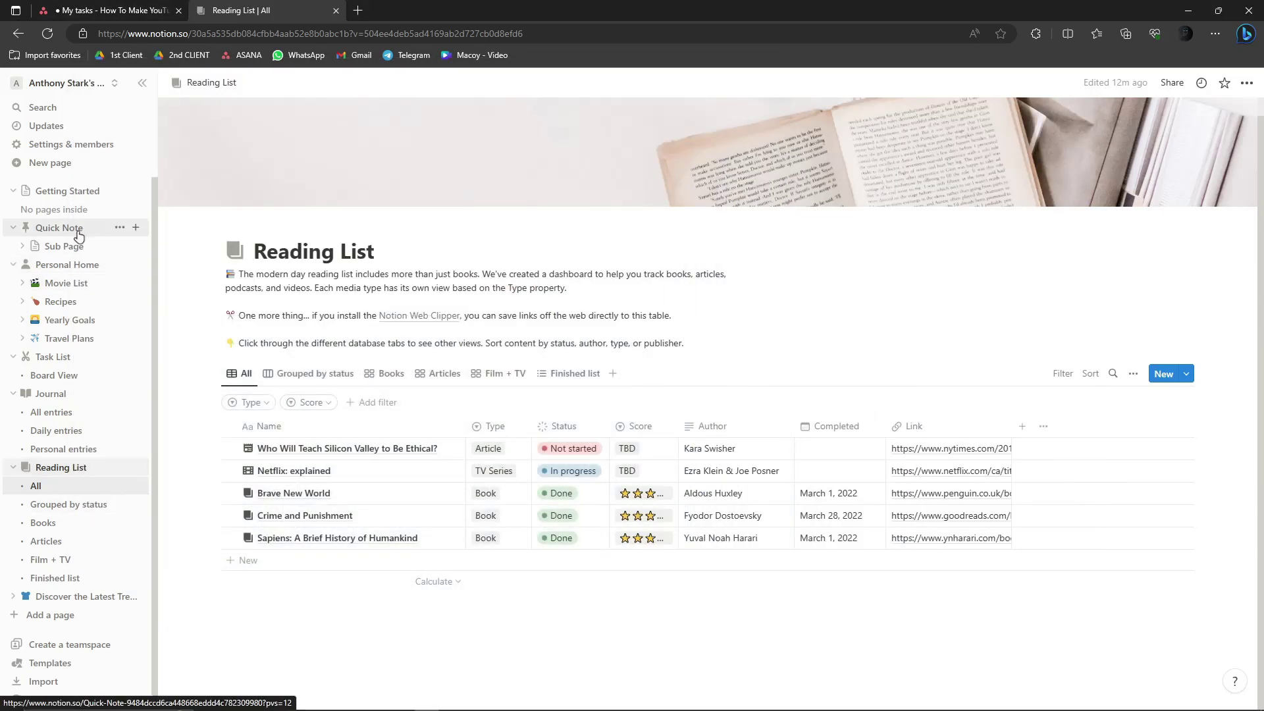
{"action": "scroll", "coordinate": [98, 322], "scroll_direction": "down", "scroll_amount": 1}
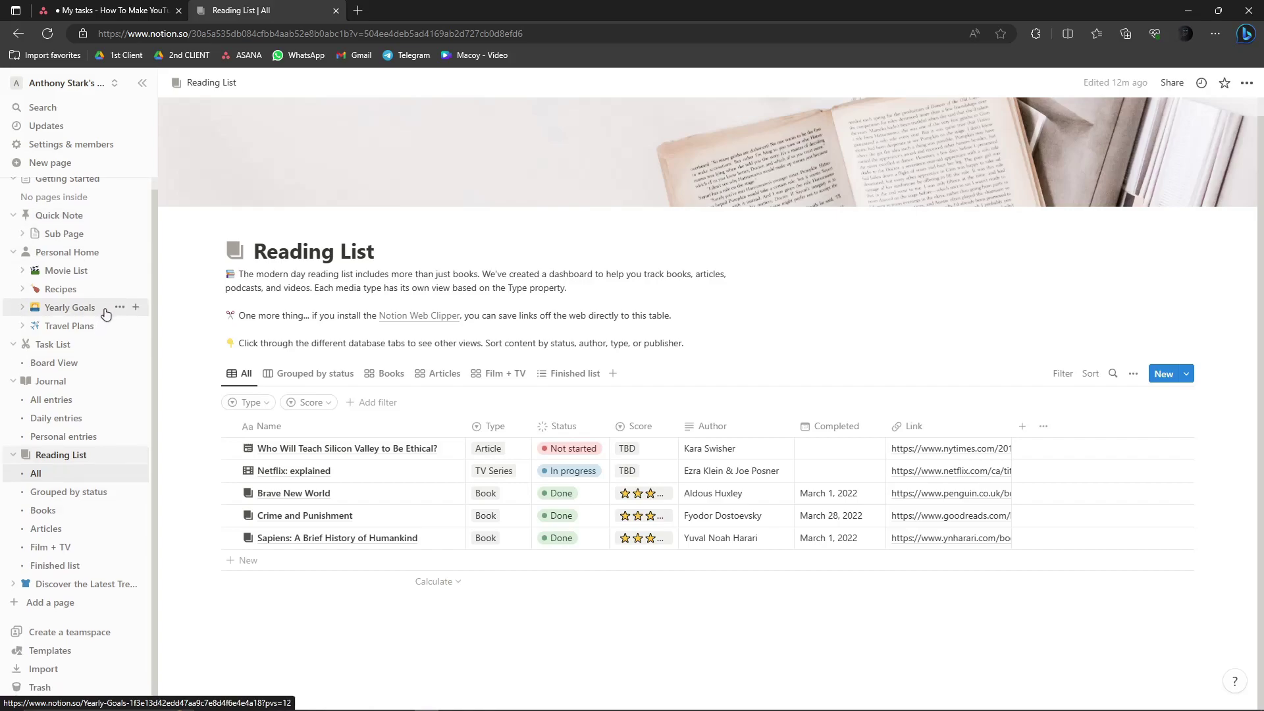